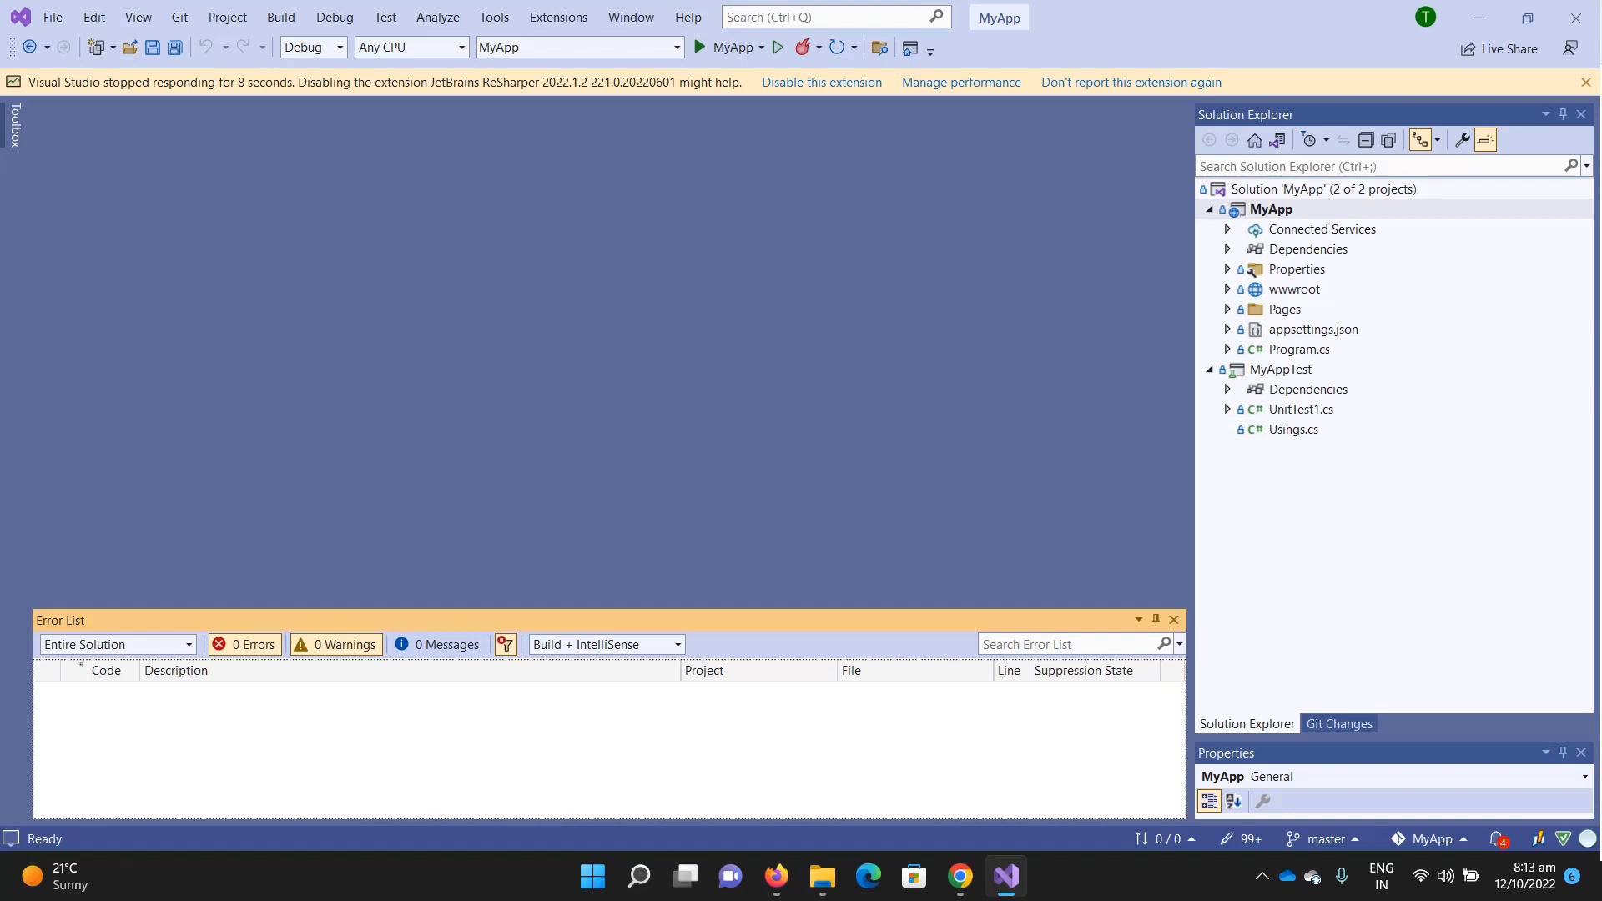
- Open the MyApp project's properties to check its target framework
right_click(1251, 209)
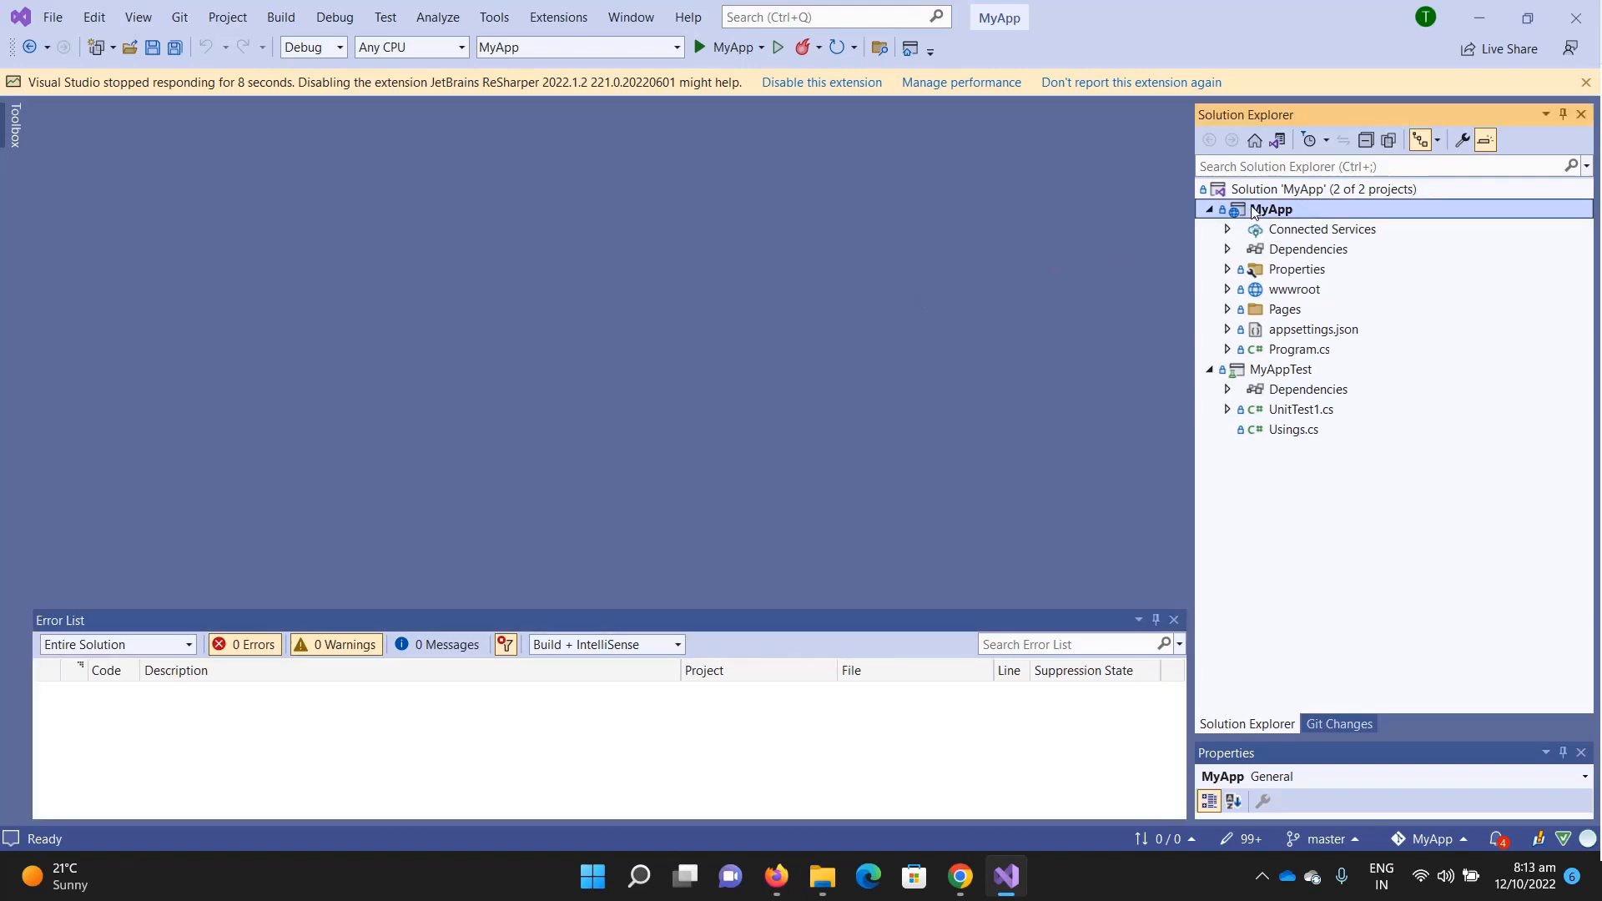
scroll(1308, 754, "down", 2)
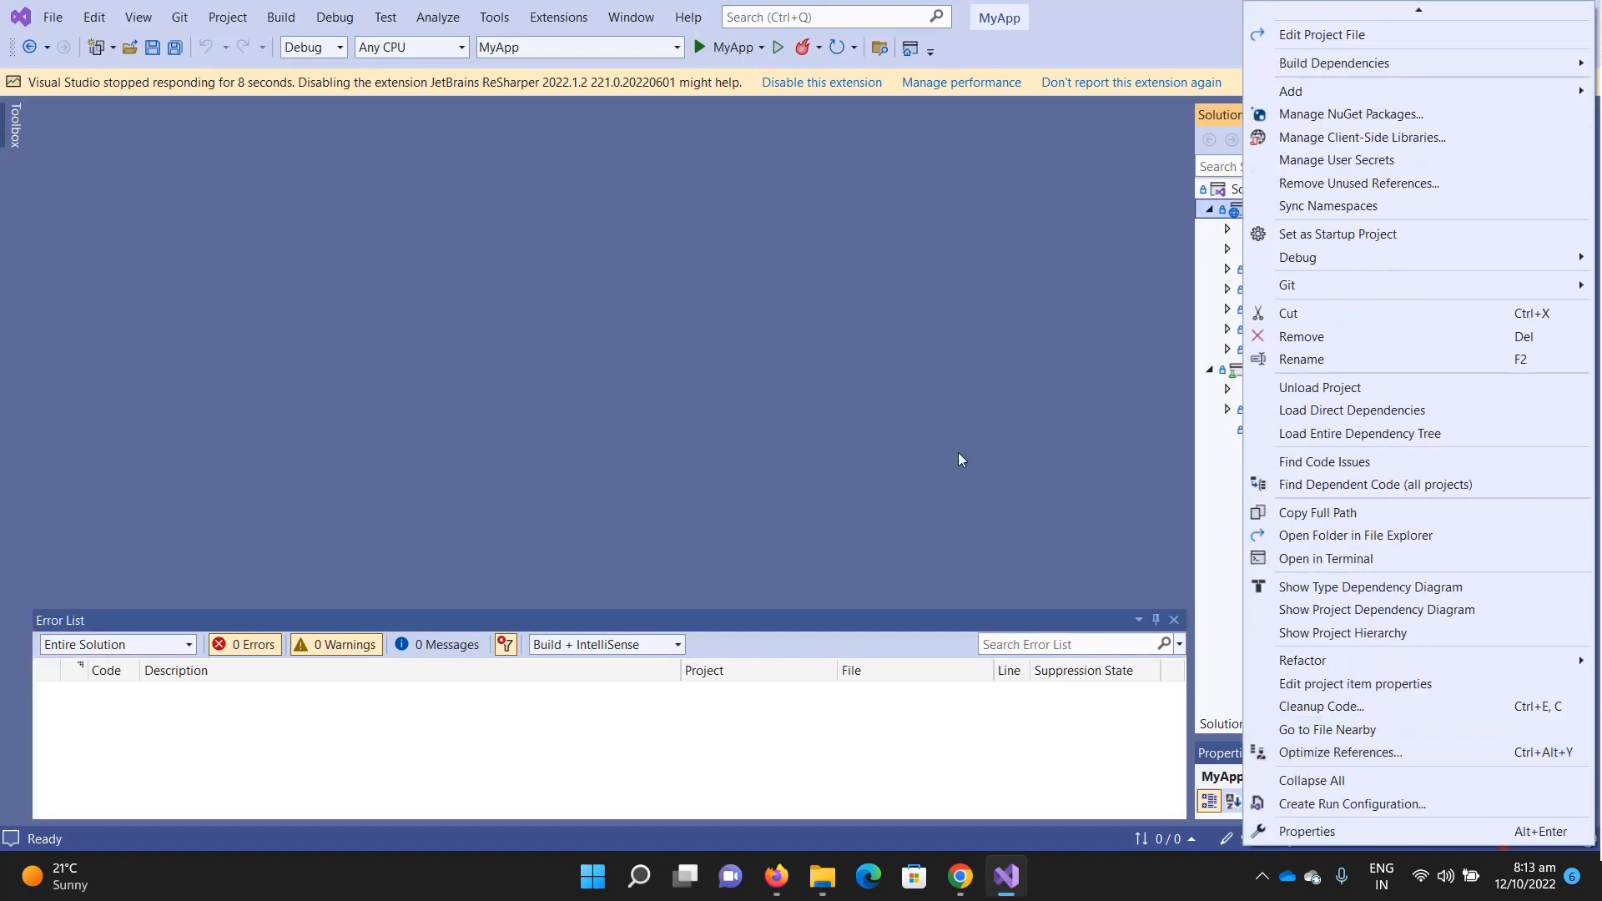
left_click(1320, 839)
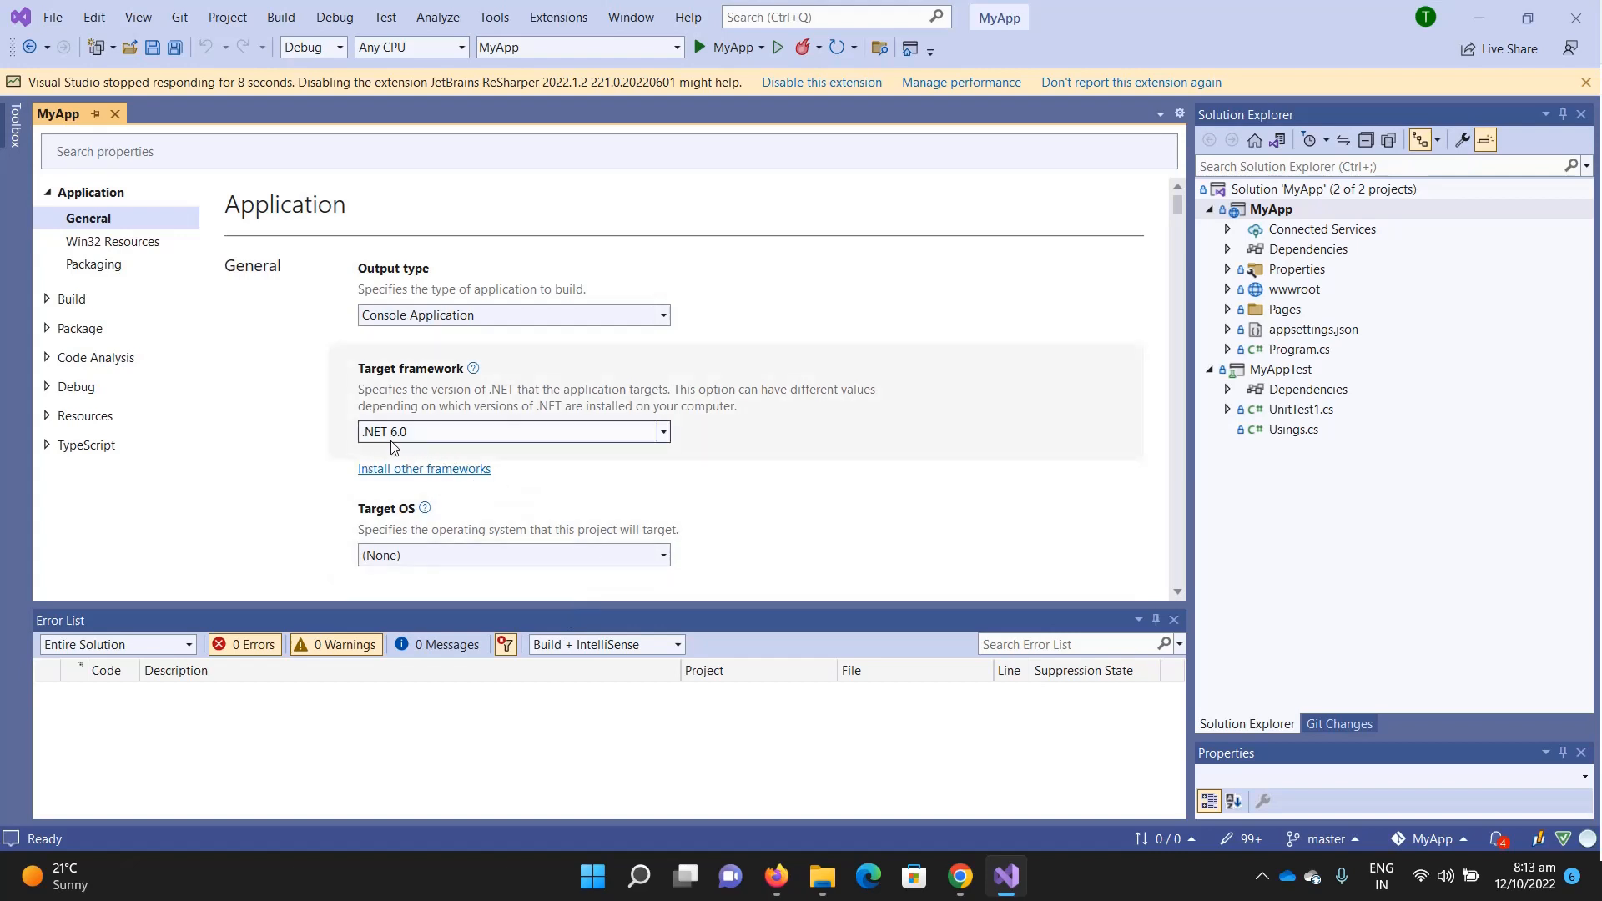
- Run MyApp without trusting the IIS Express SSL certificate, view its home page, and close the browser window
left_click(726, 50)
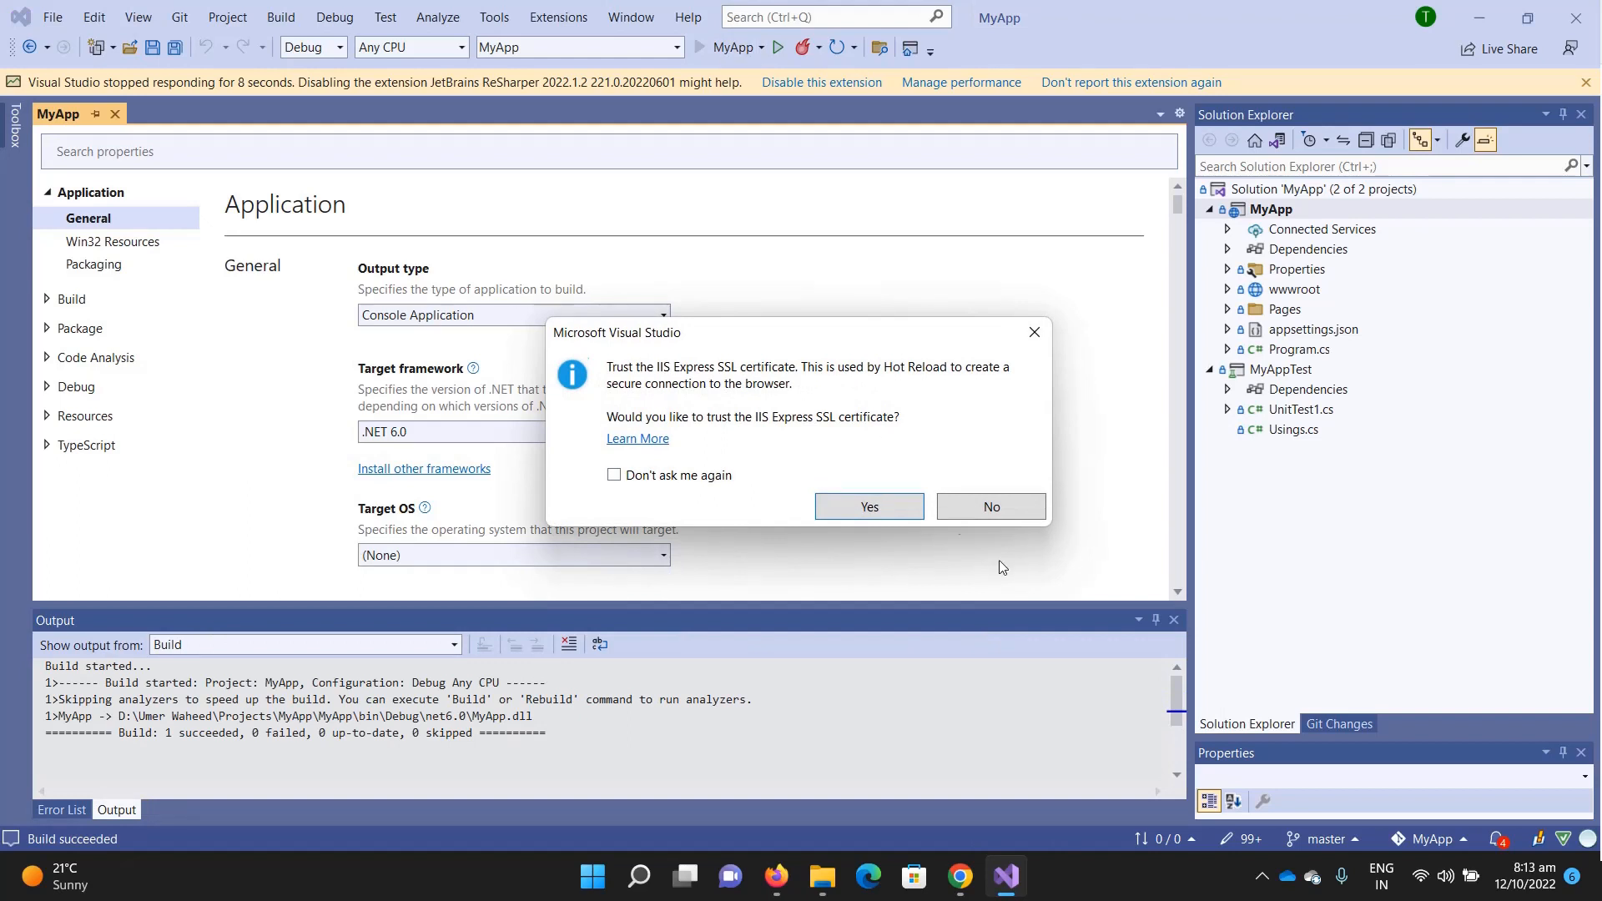
left_click(997, 511)
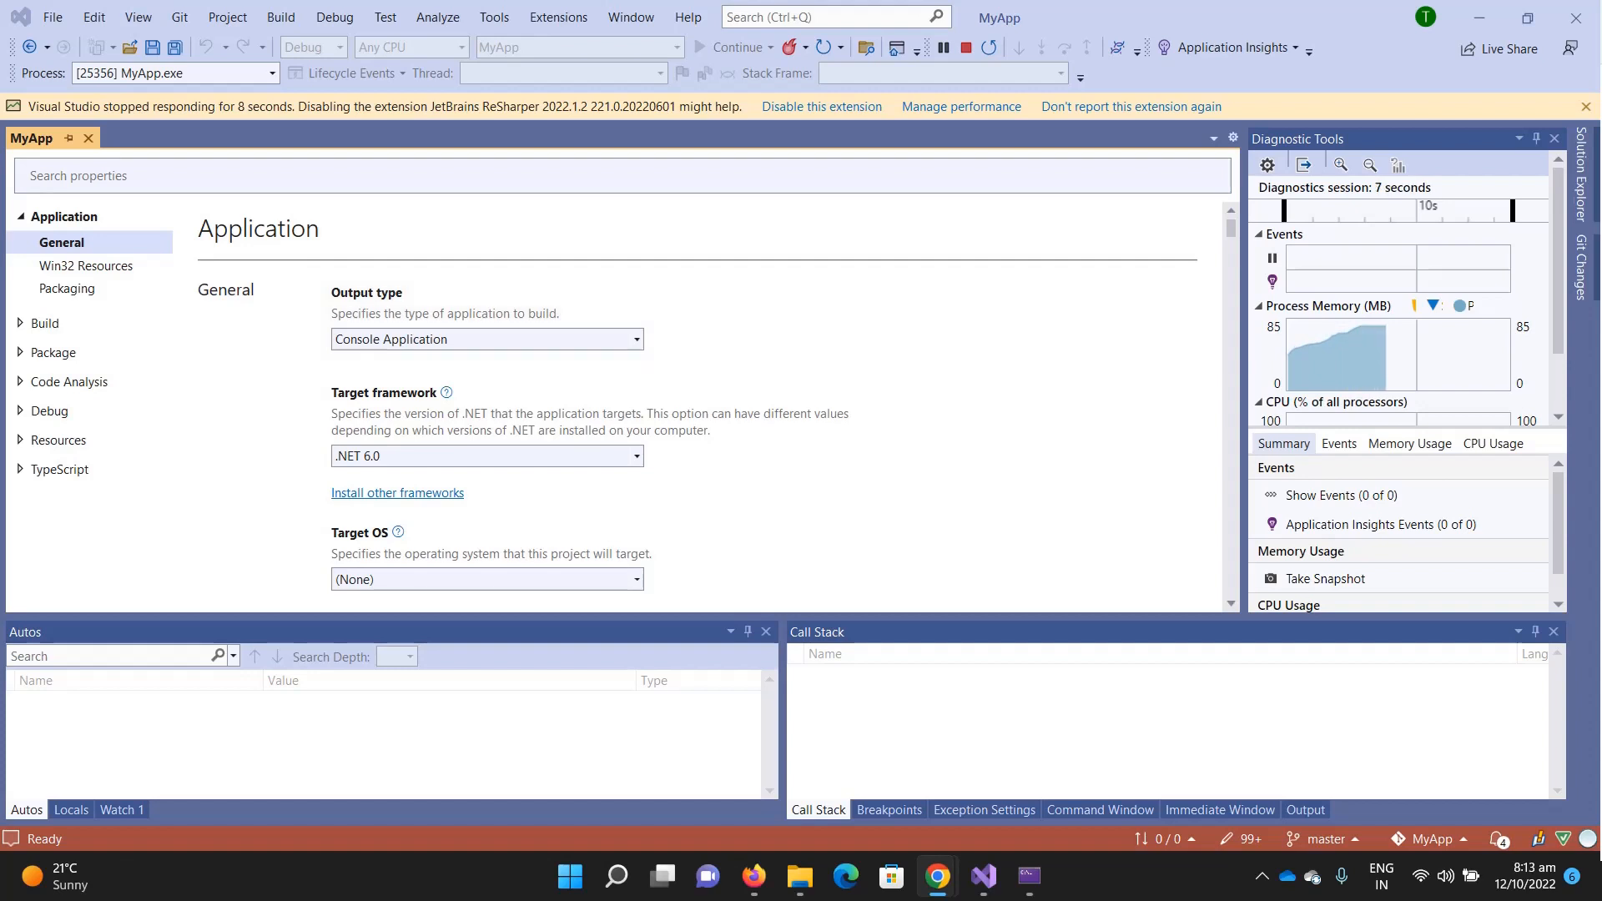
left_click_drag(1068, 219, 730, 89)
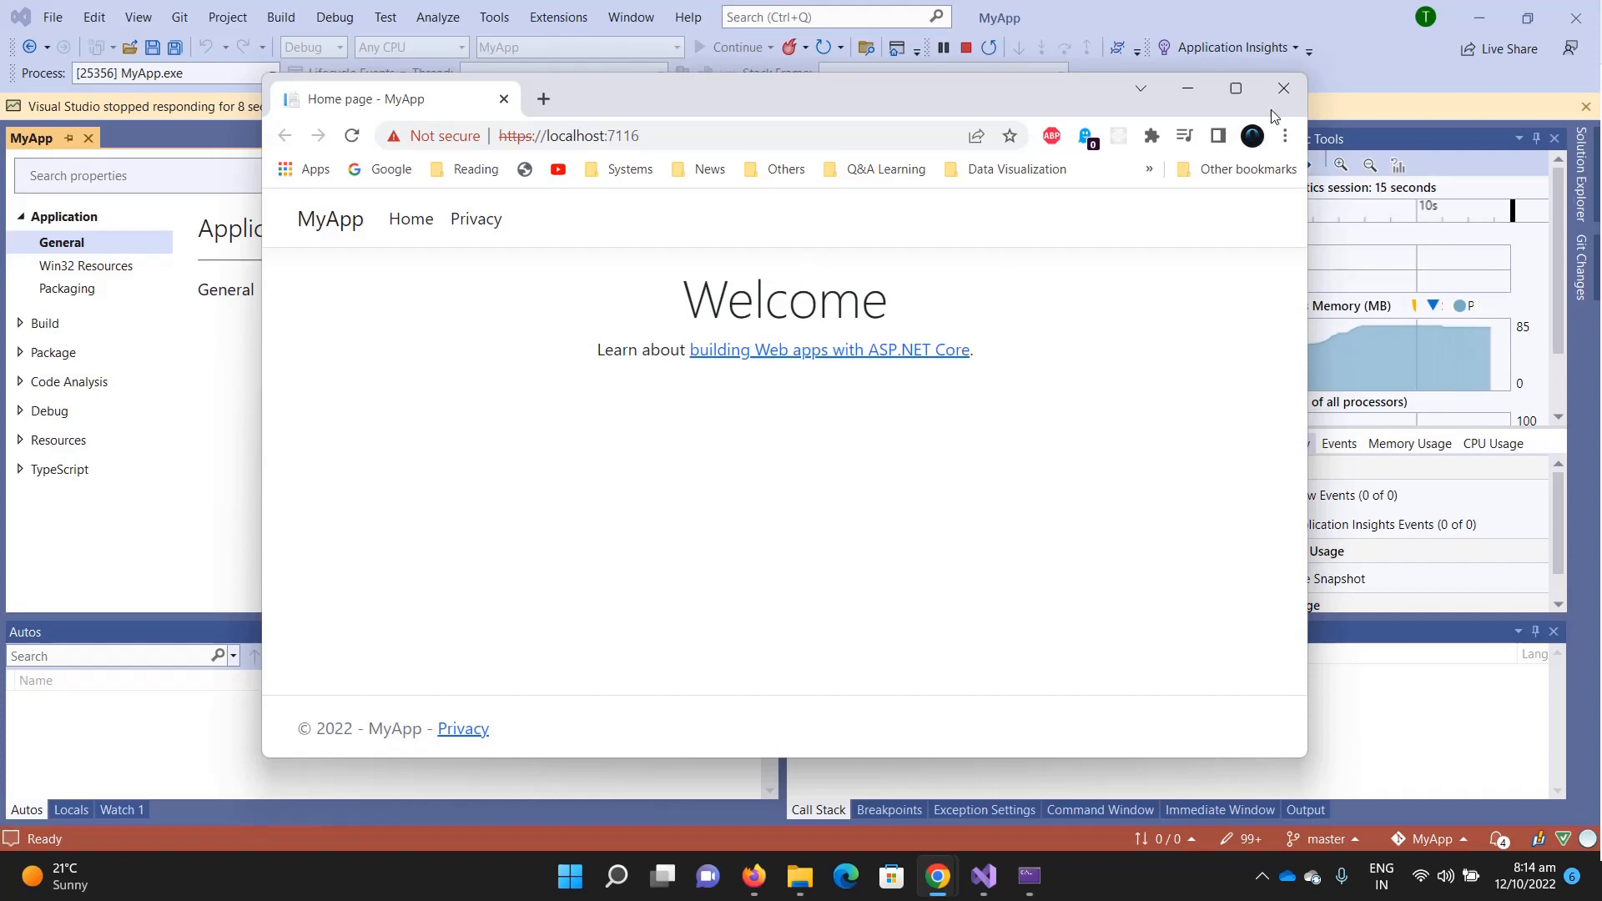
left_click(1284, 87)
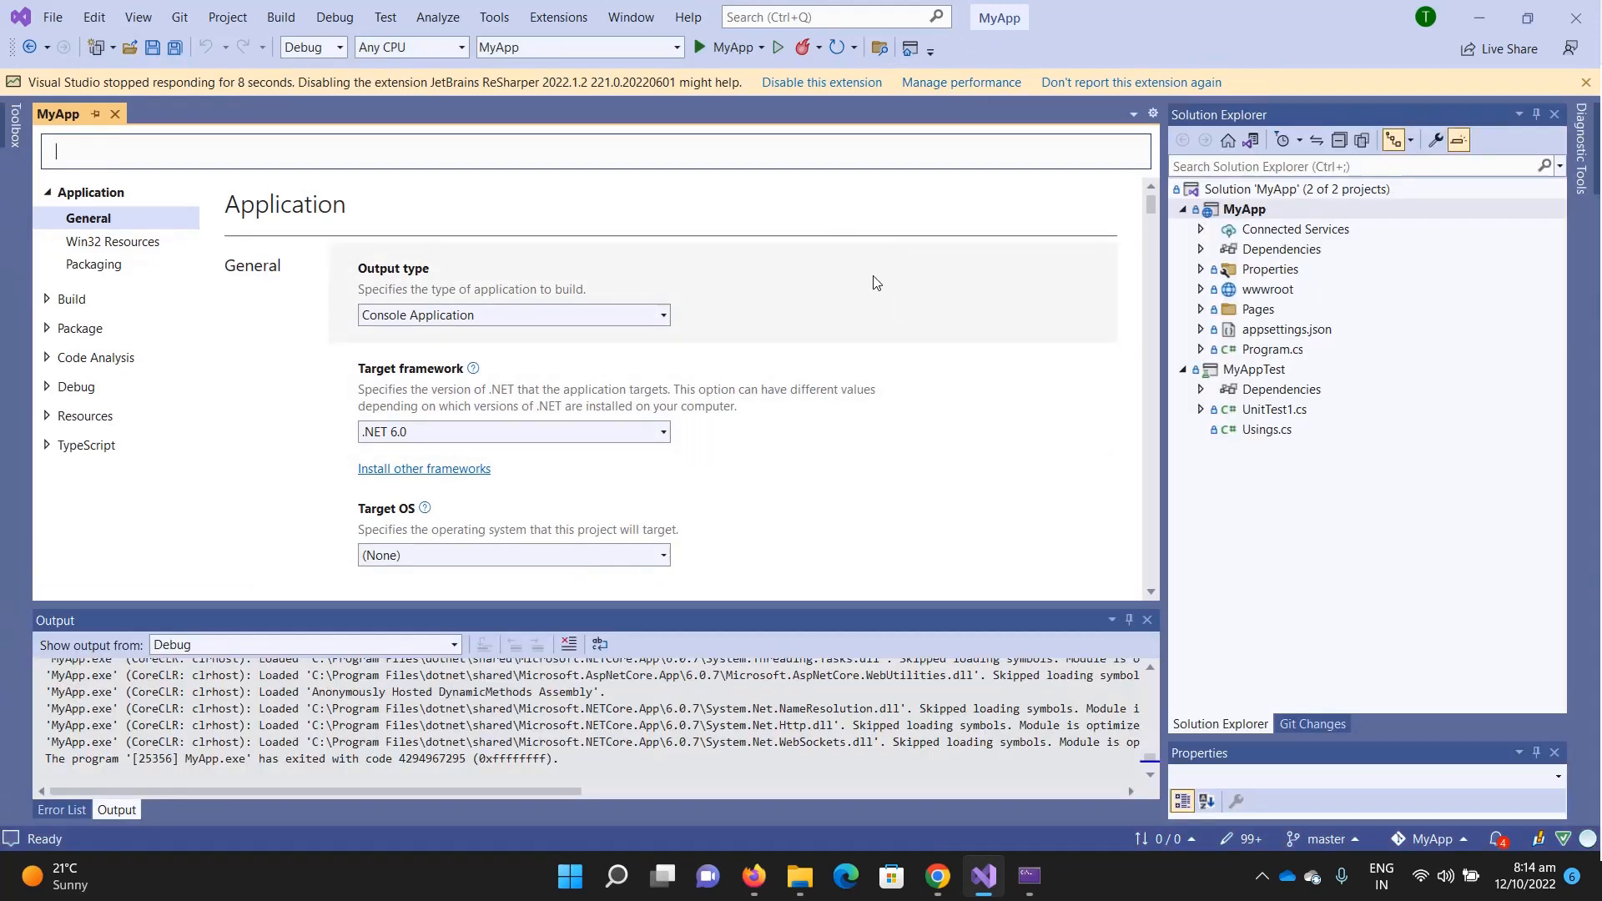
- Switch to the Azure portal in Firefox and start creating a web app under App Services
left_click(752, 872)
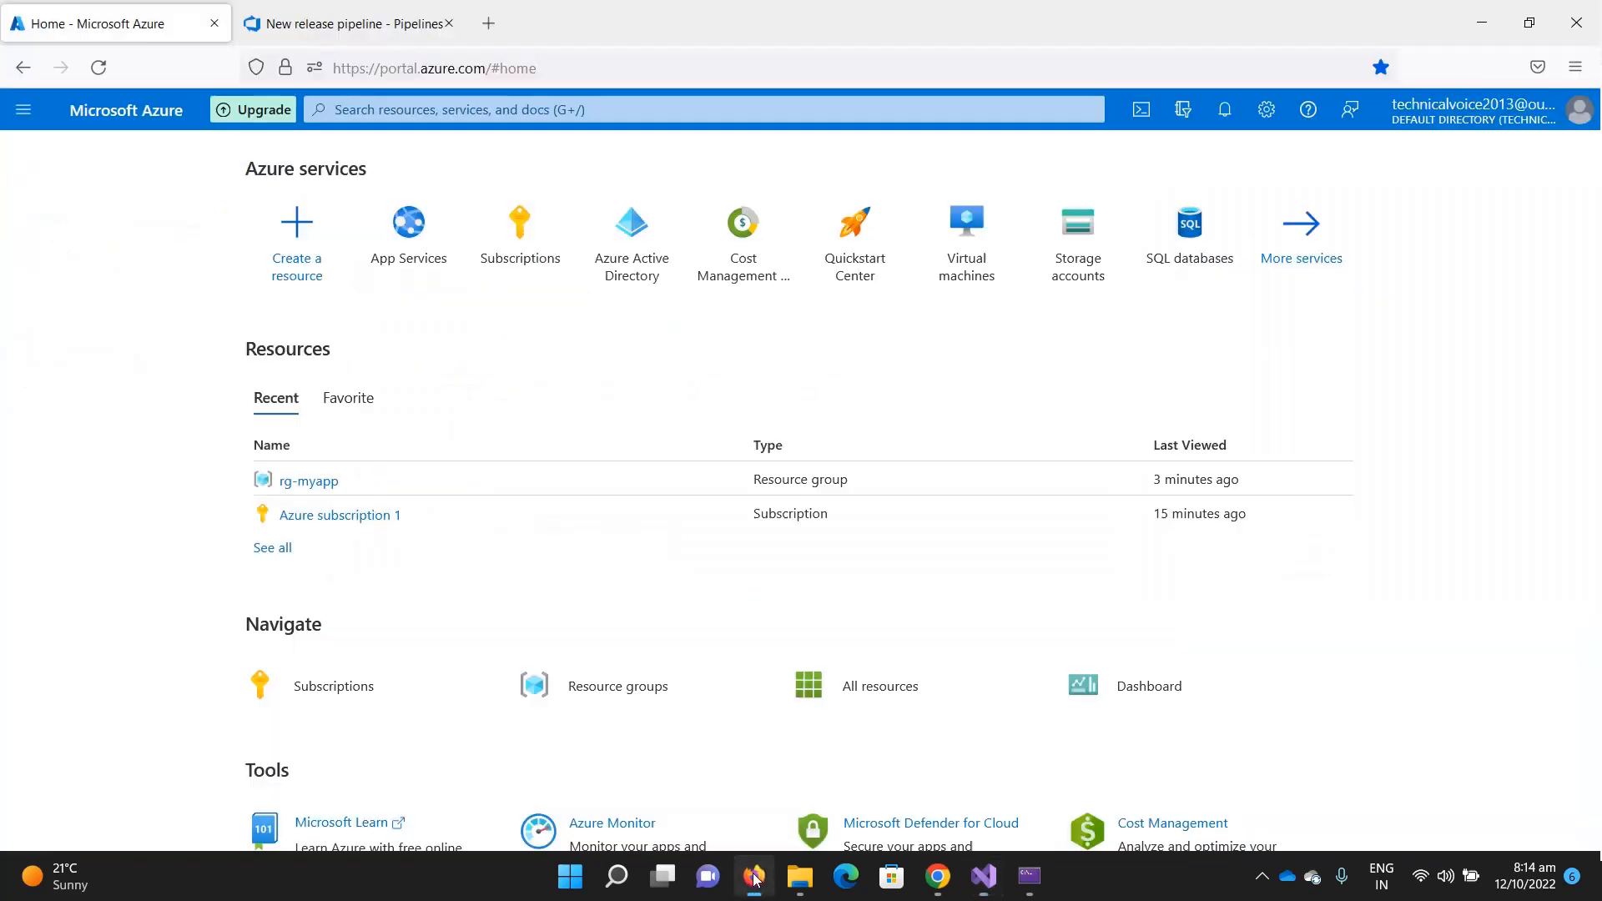
left_click(409, 259)
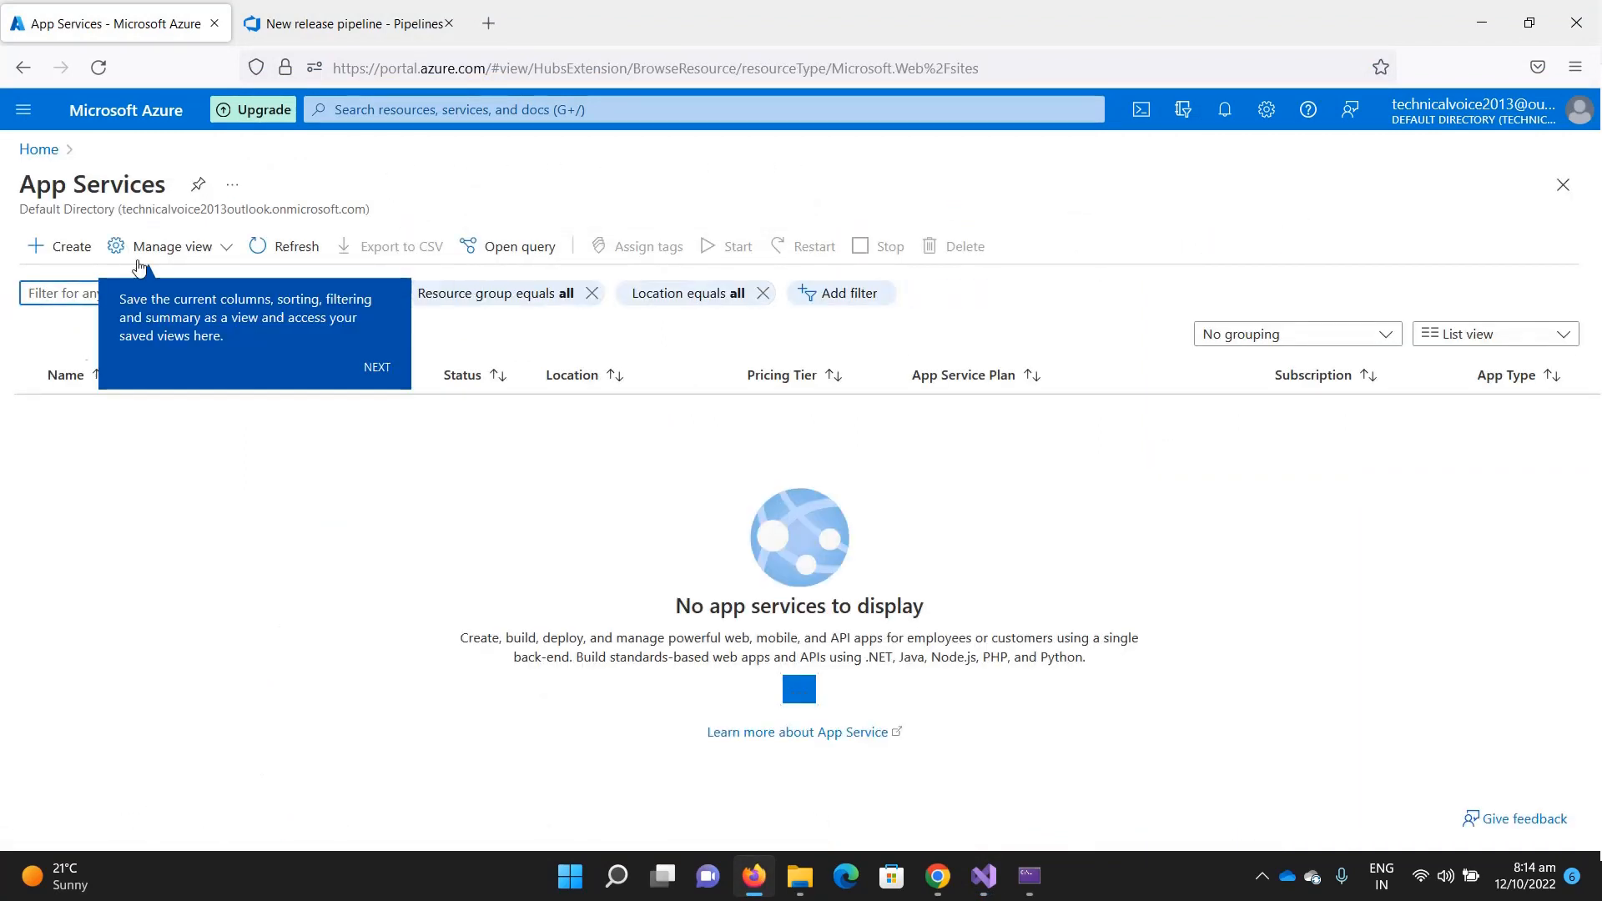
left_click(67, 252)
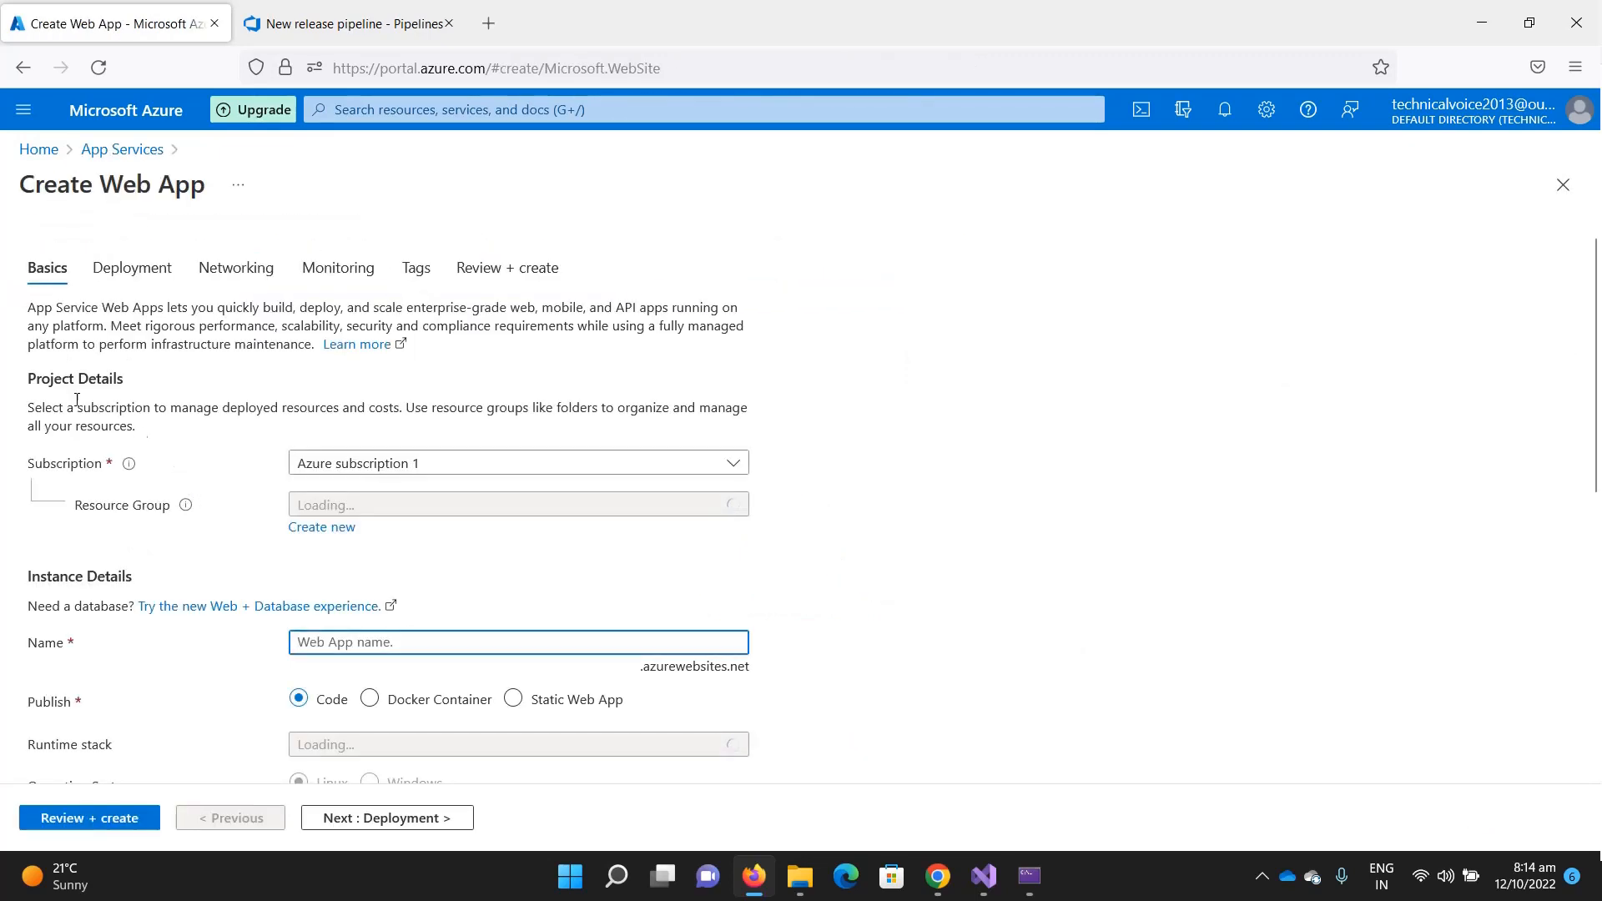
- Assign the existing rg-myapp resource group to the new web app
scroll(951, 429, "down", 2)
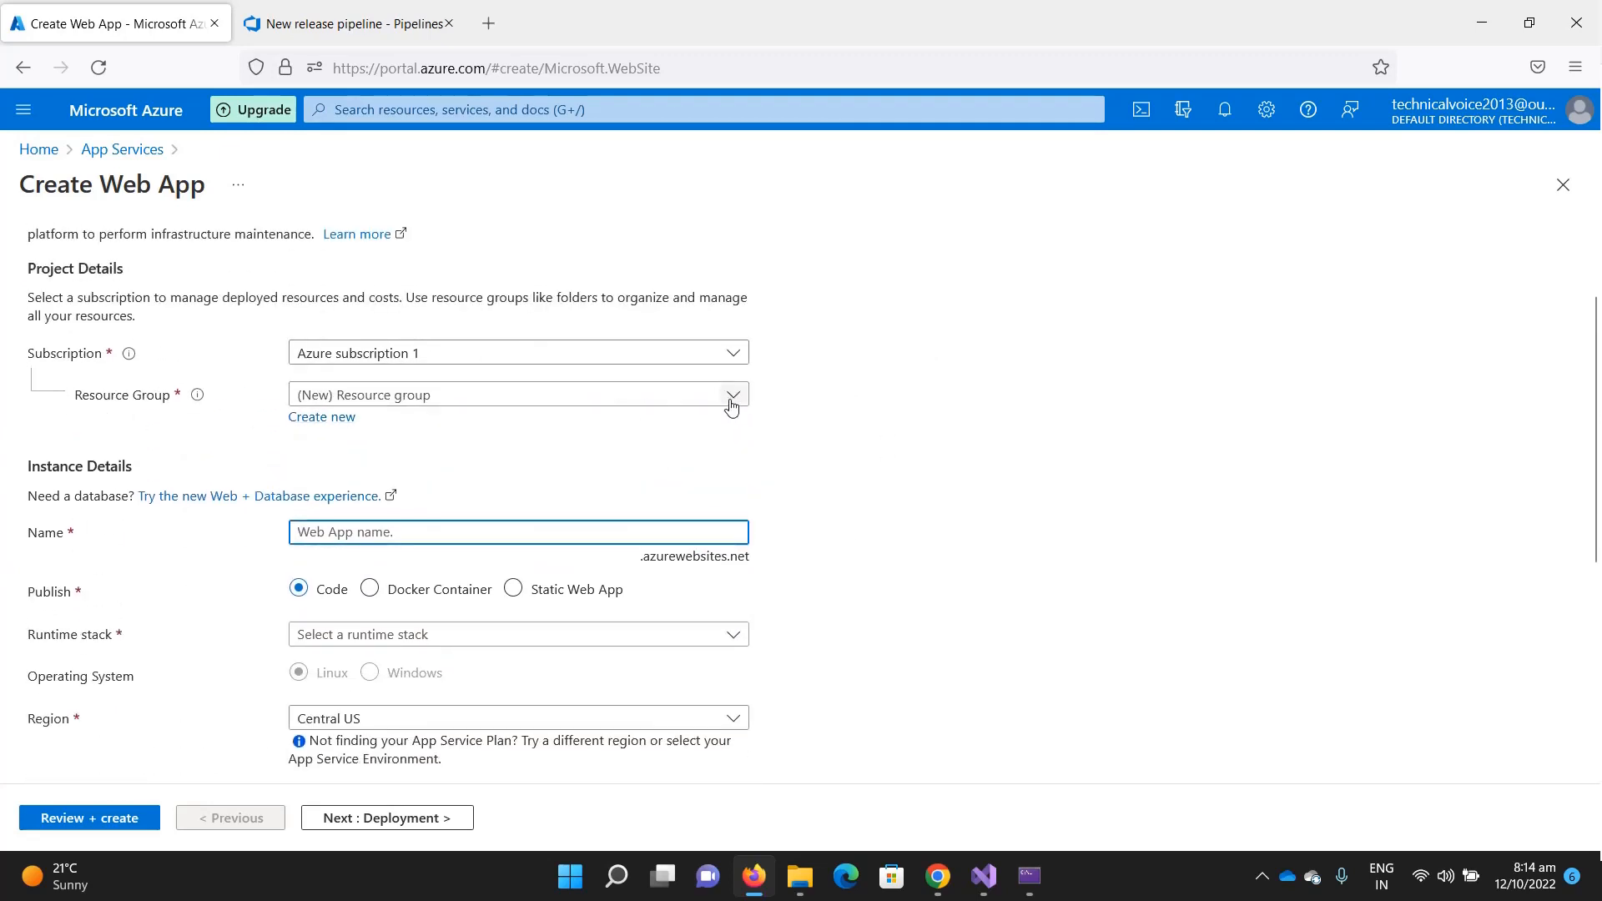
left_click(731, 401)
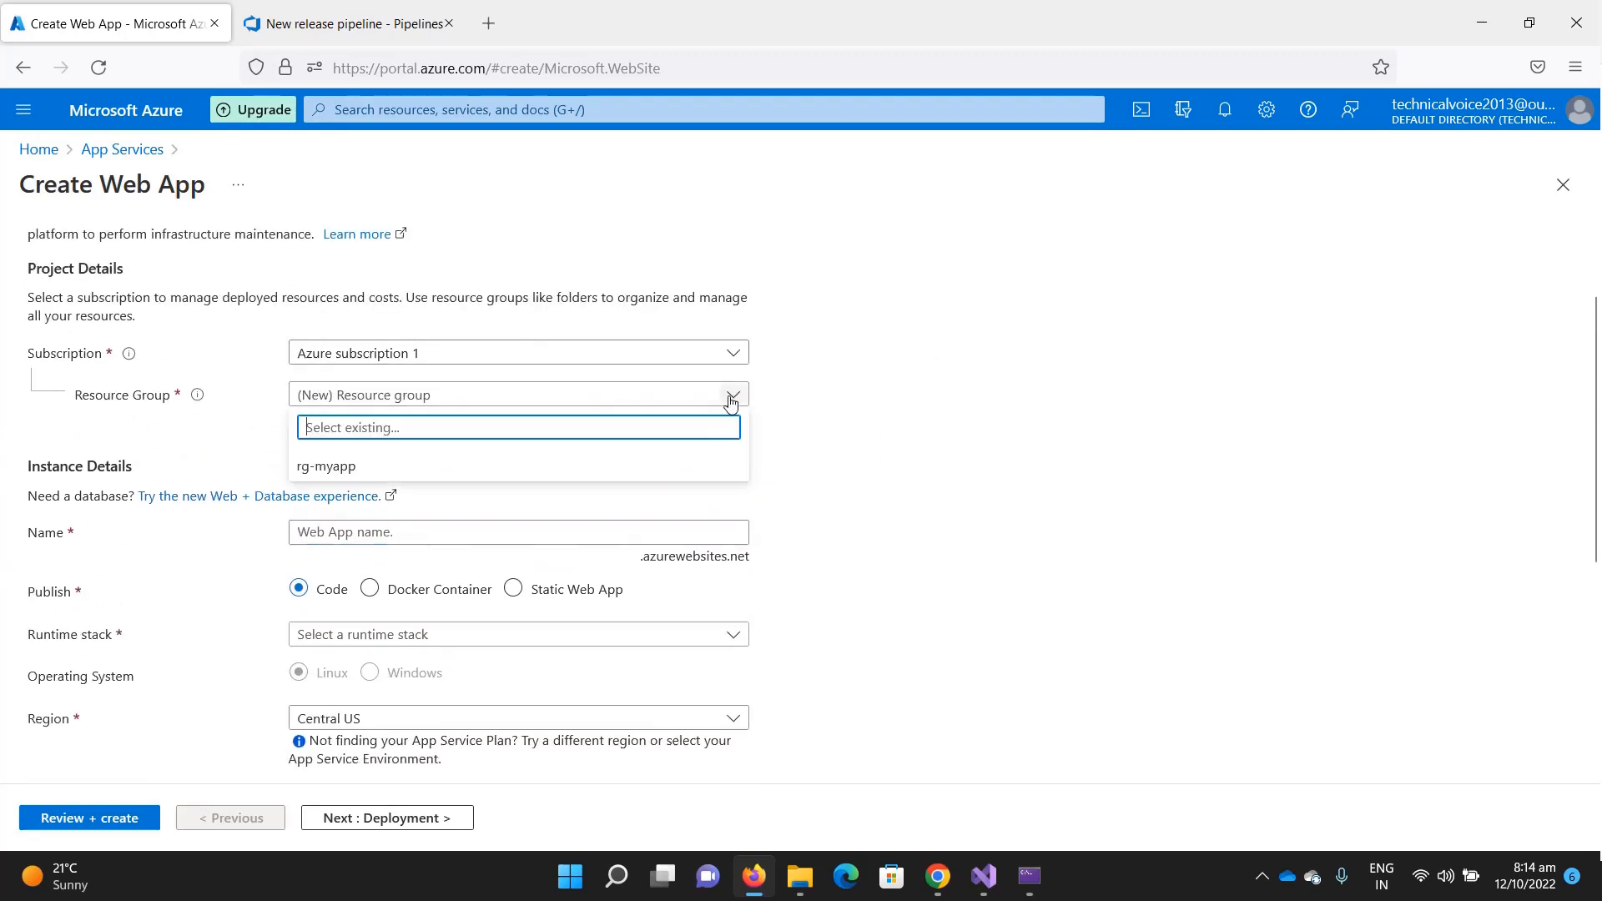
left_click(334, 474)
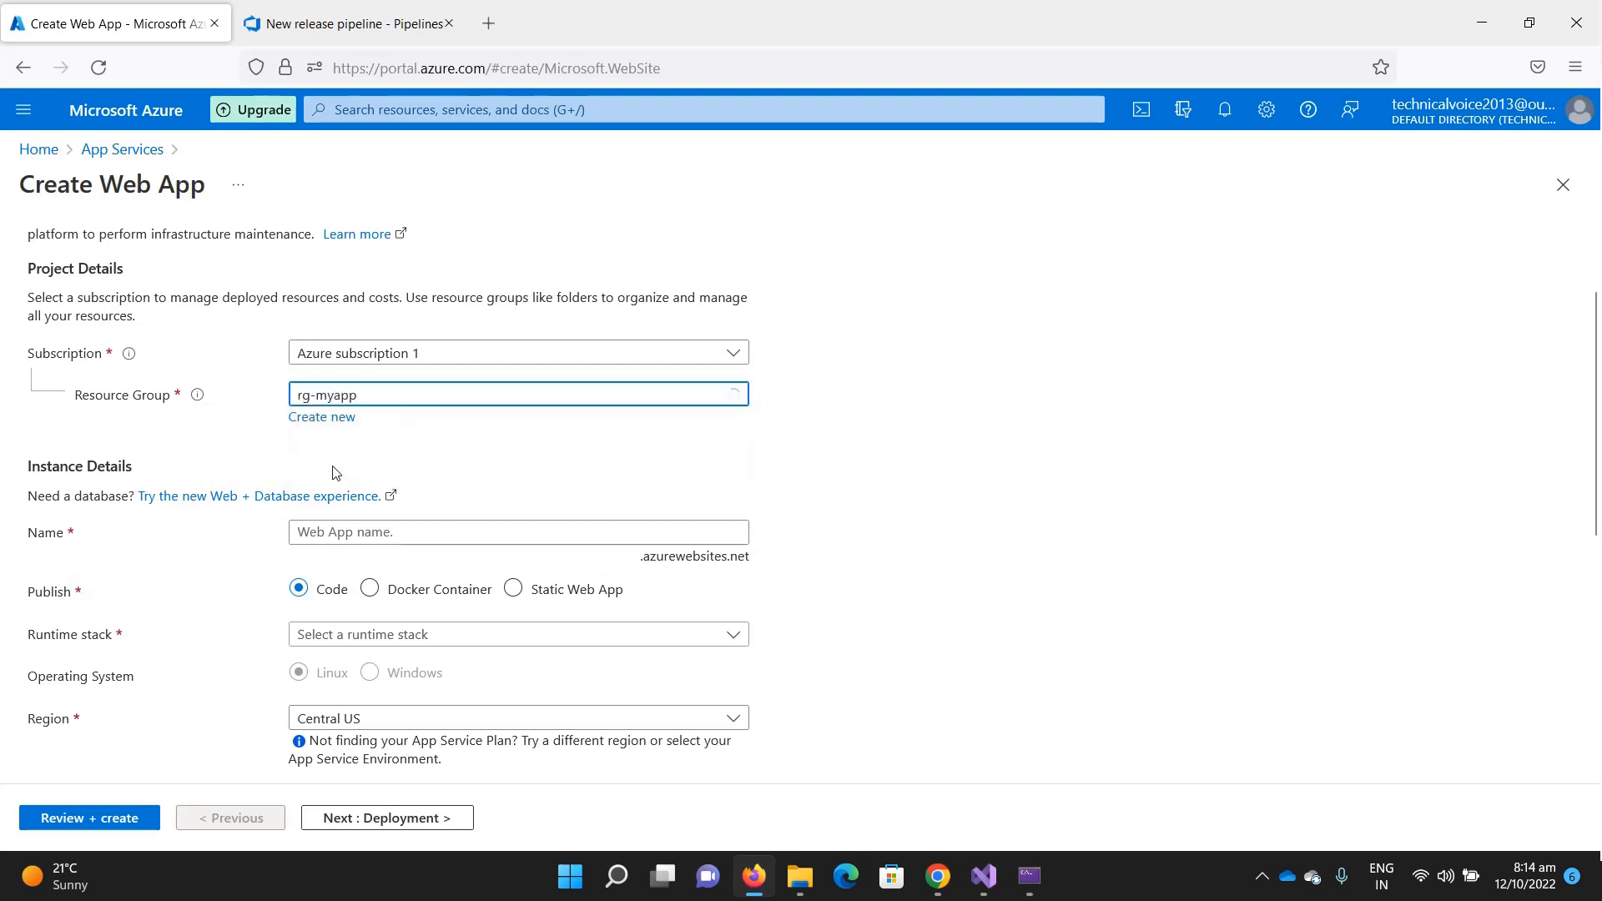
left_click(320, 422)
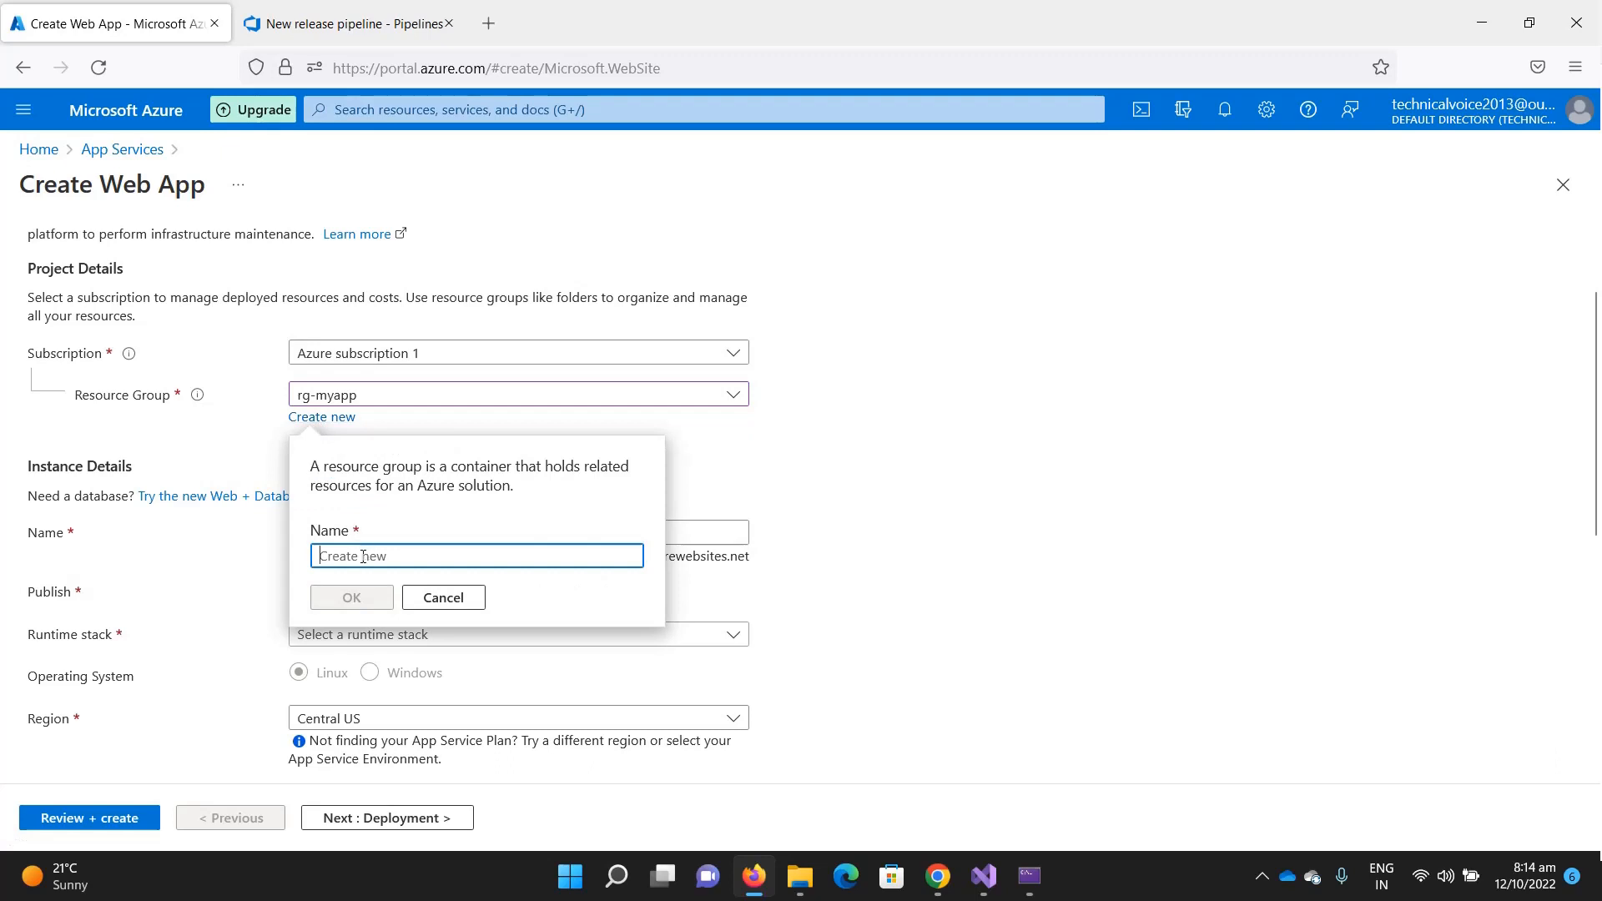
left_click(837, 472)
scroll(709, 457, "down", 2)
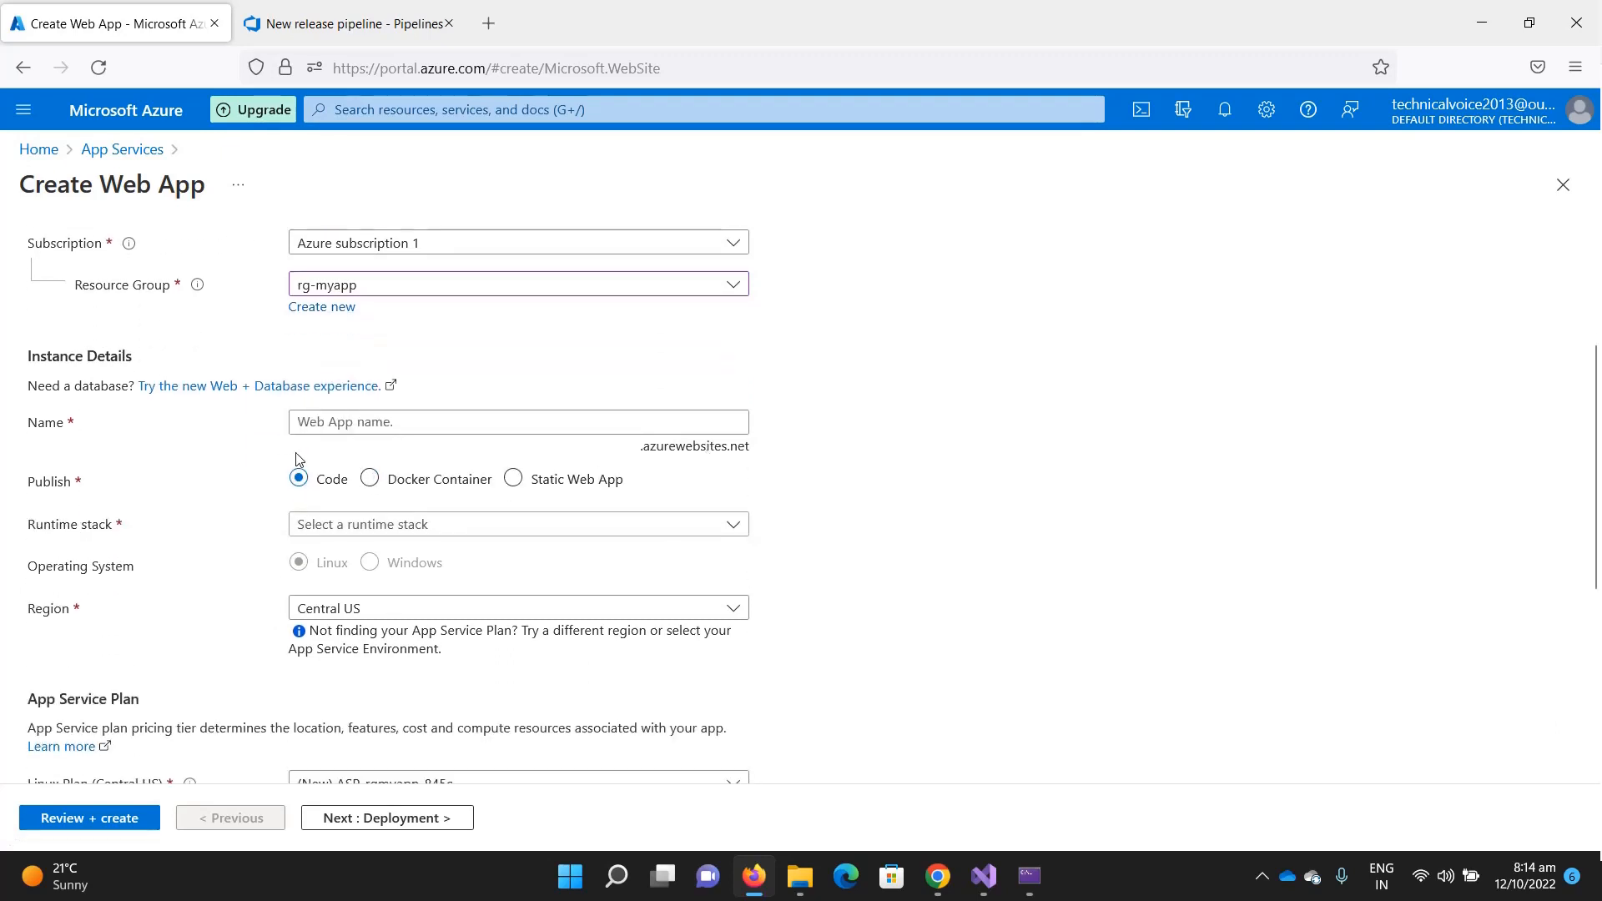
- Name the web app technicalvoice
left_click(335, 429)
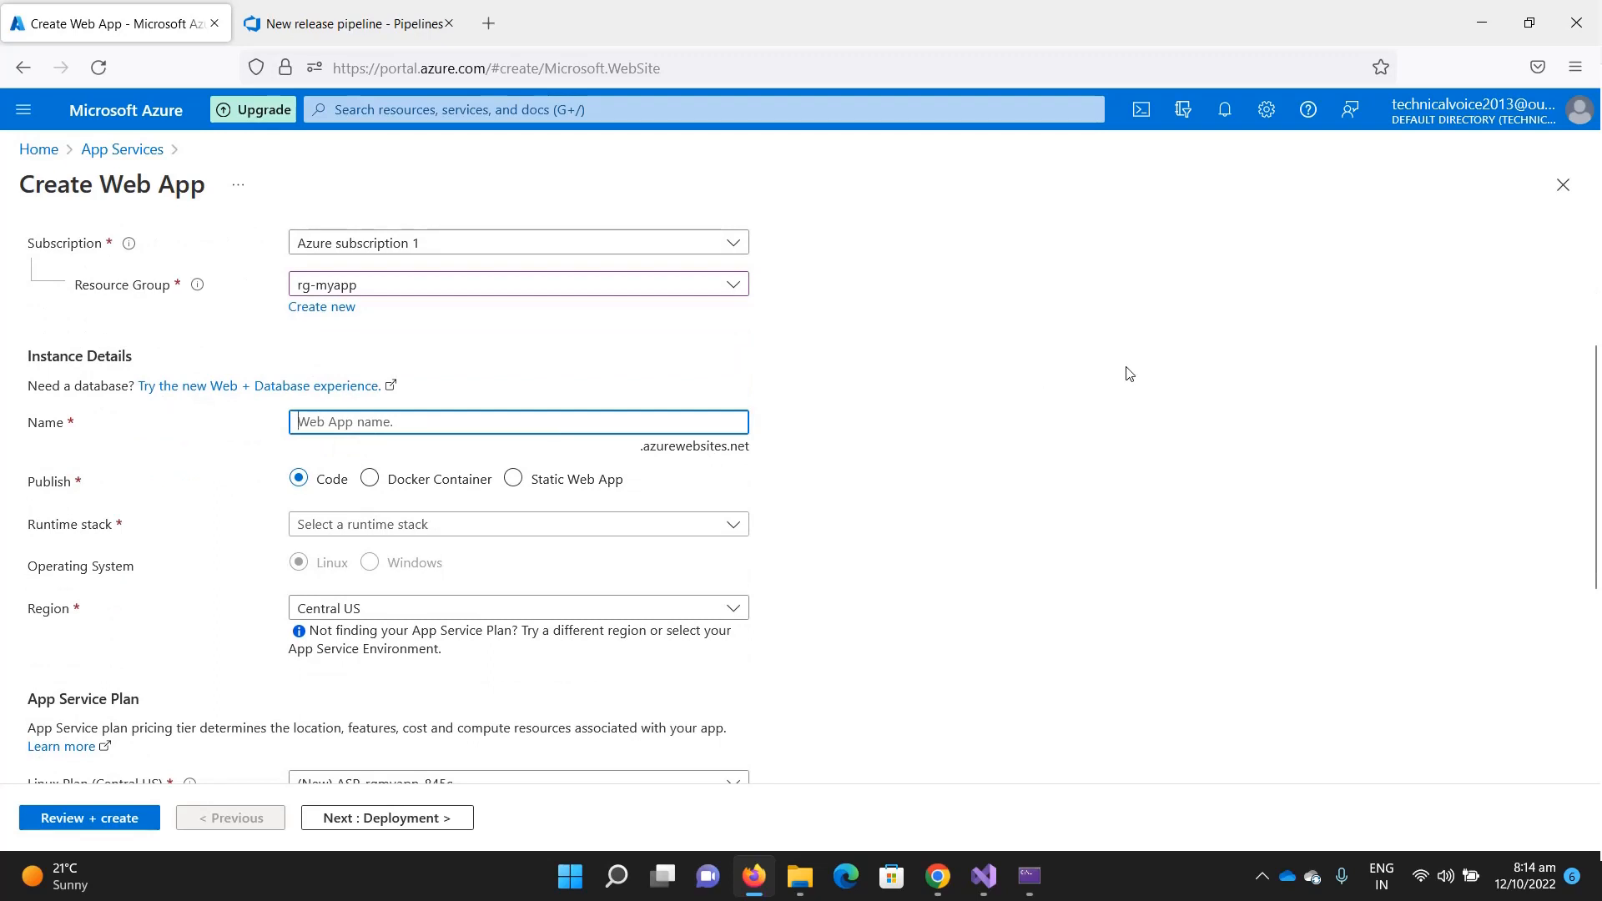
type("te")
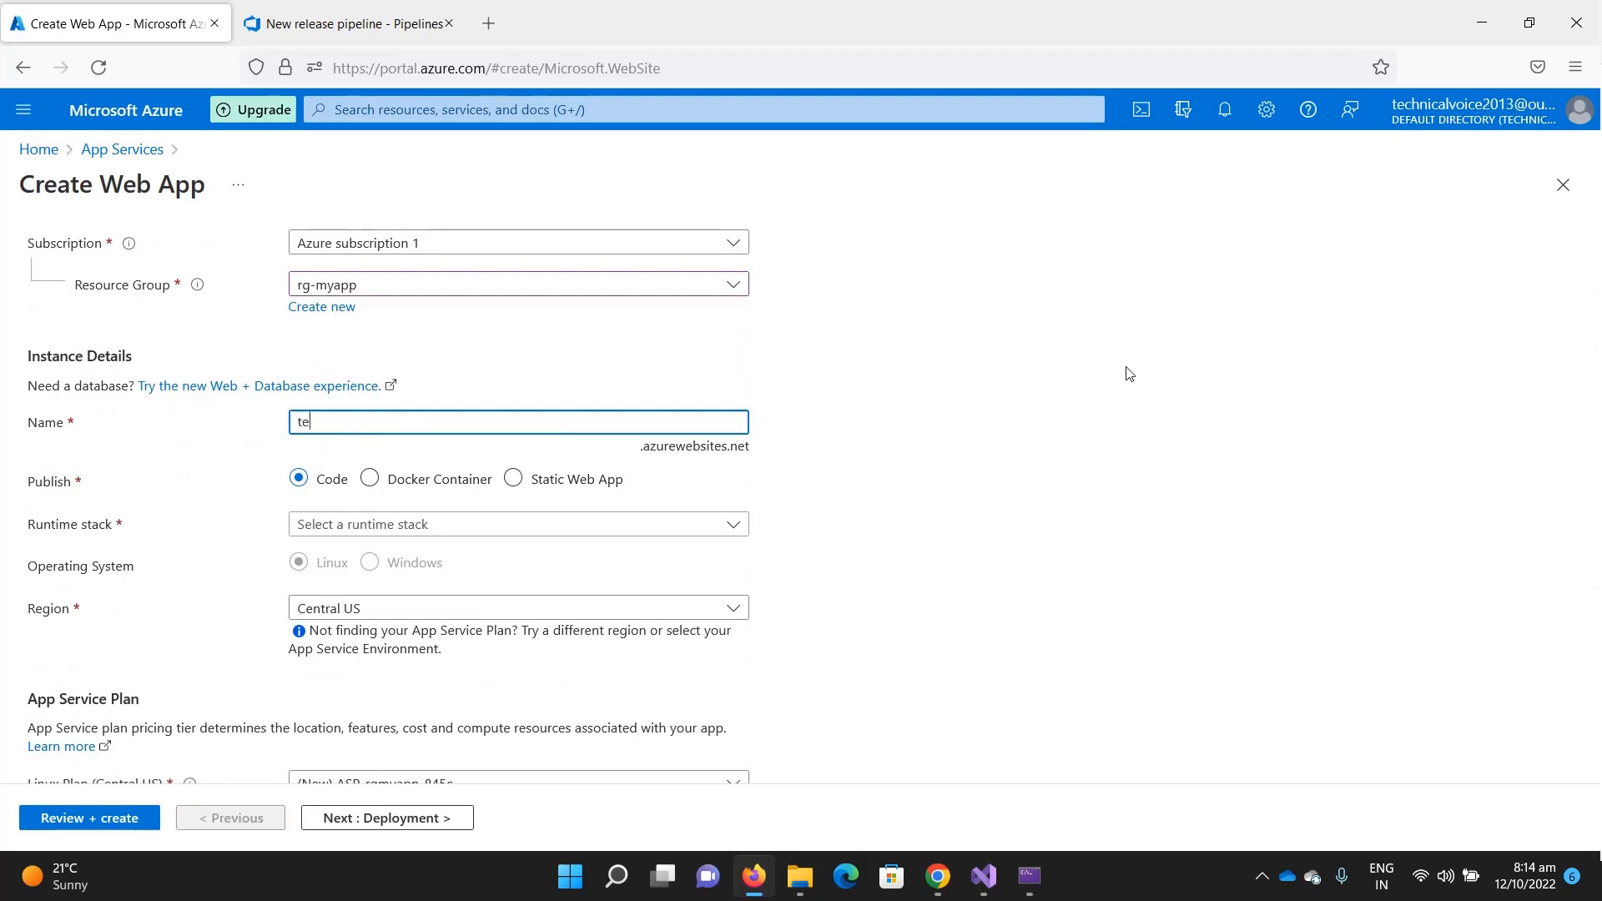
type("chnical")
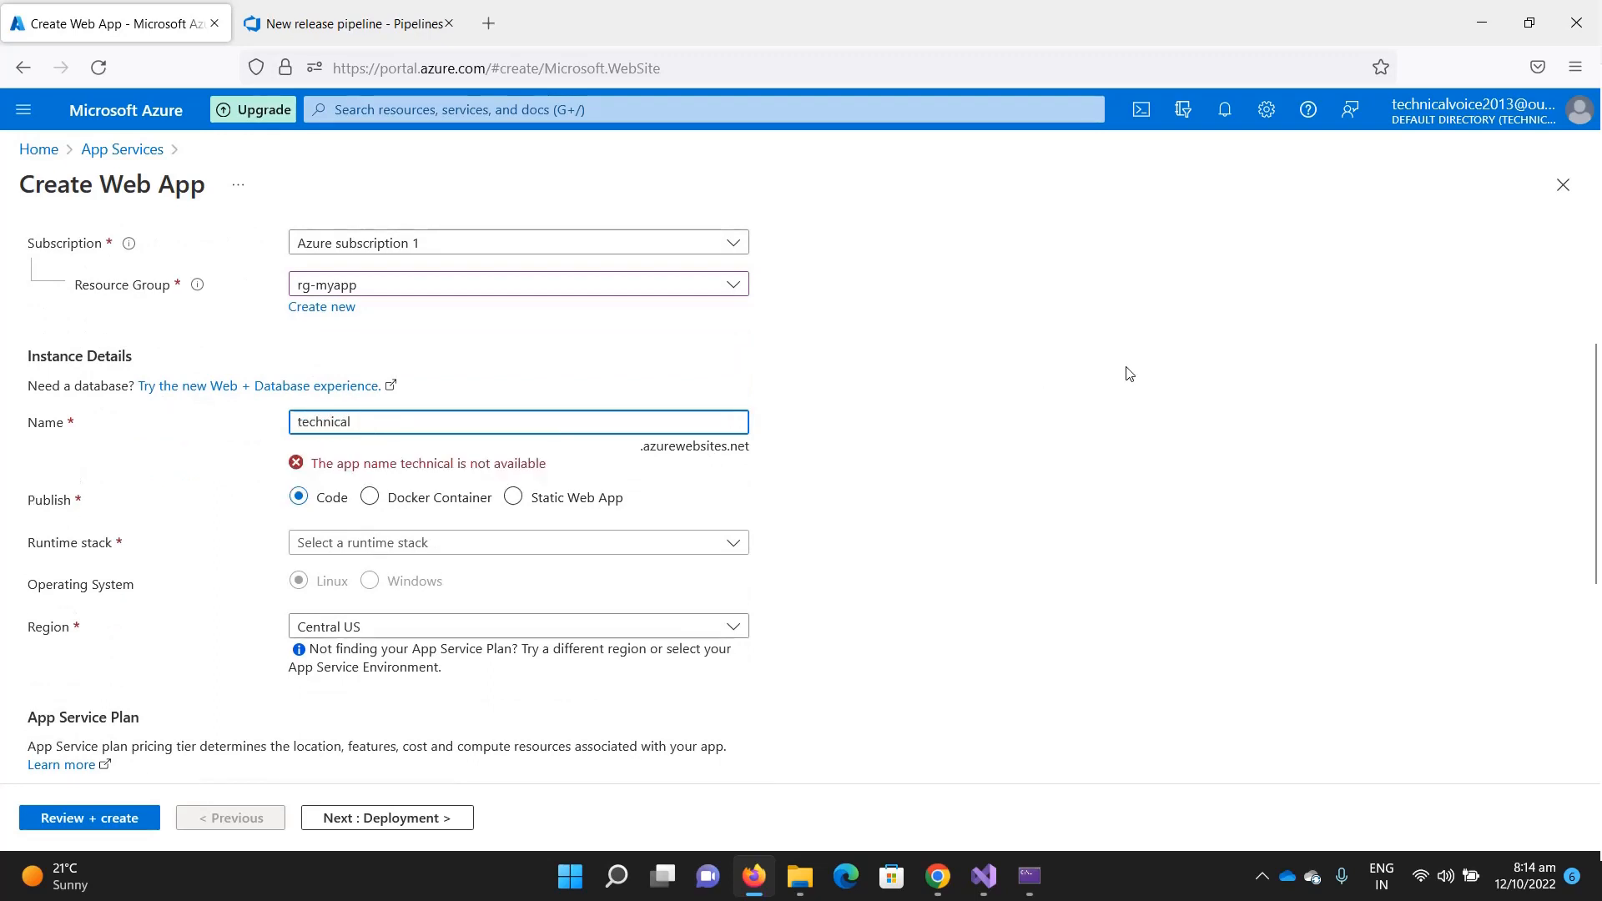
type("voice")
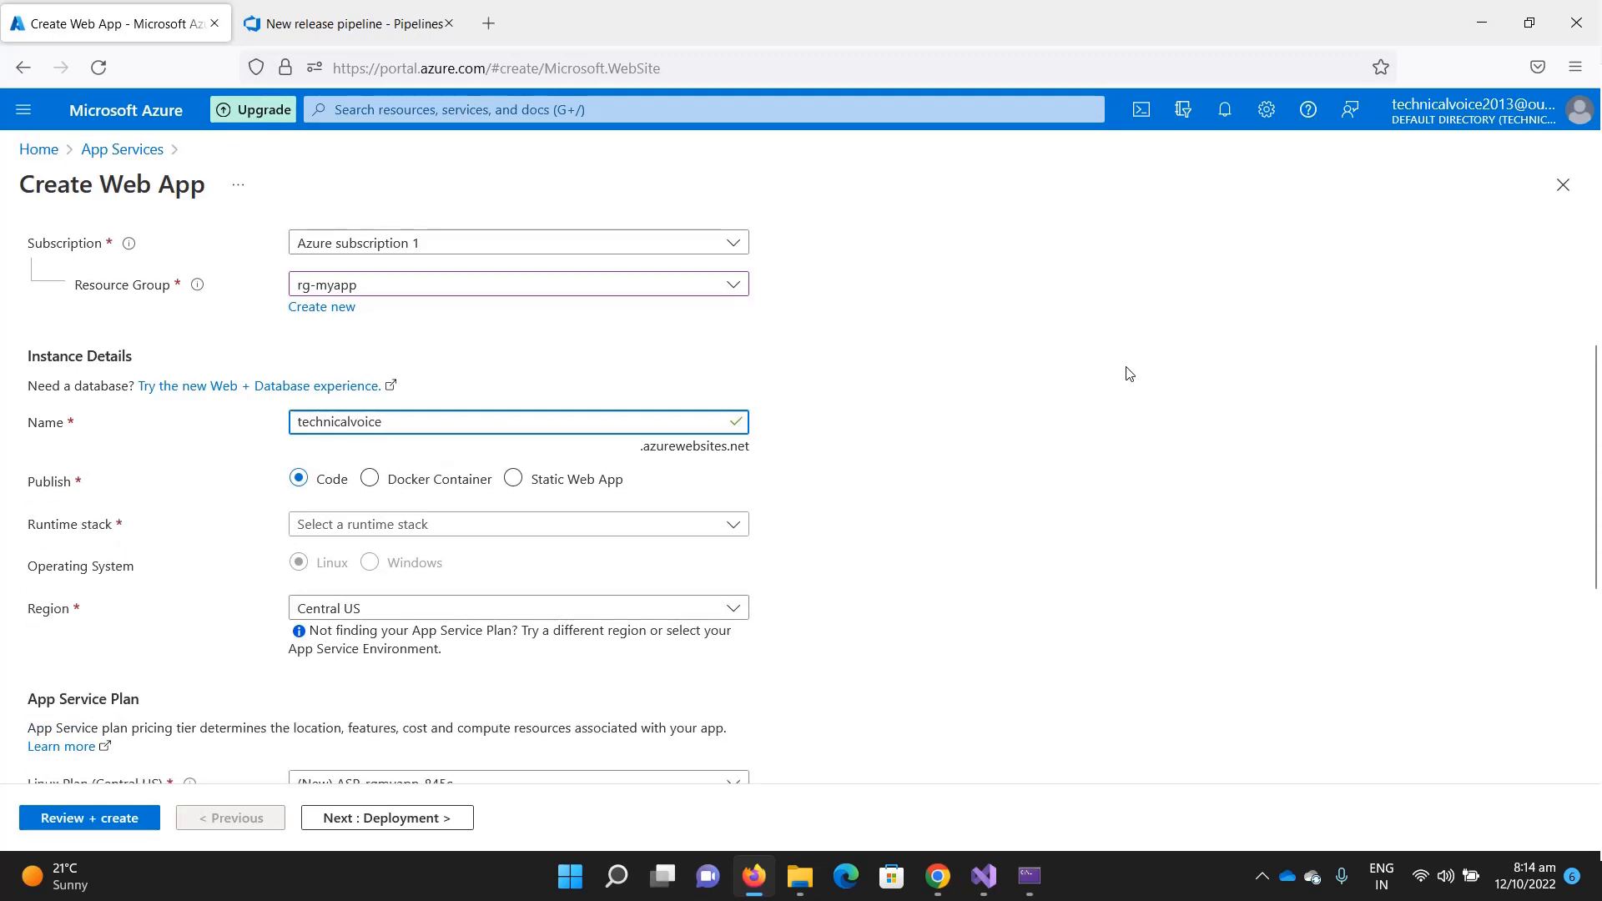
- Set the web app's runtime stack to .NET 6 (LTS) and its operating system to Linux, keeping the Central US region
scroll(912, 422, "down", 2)
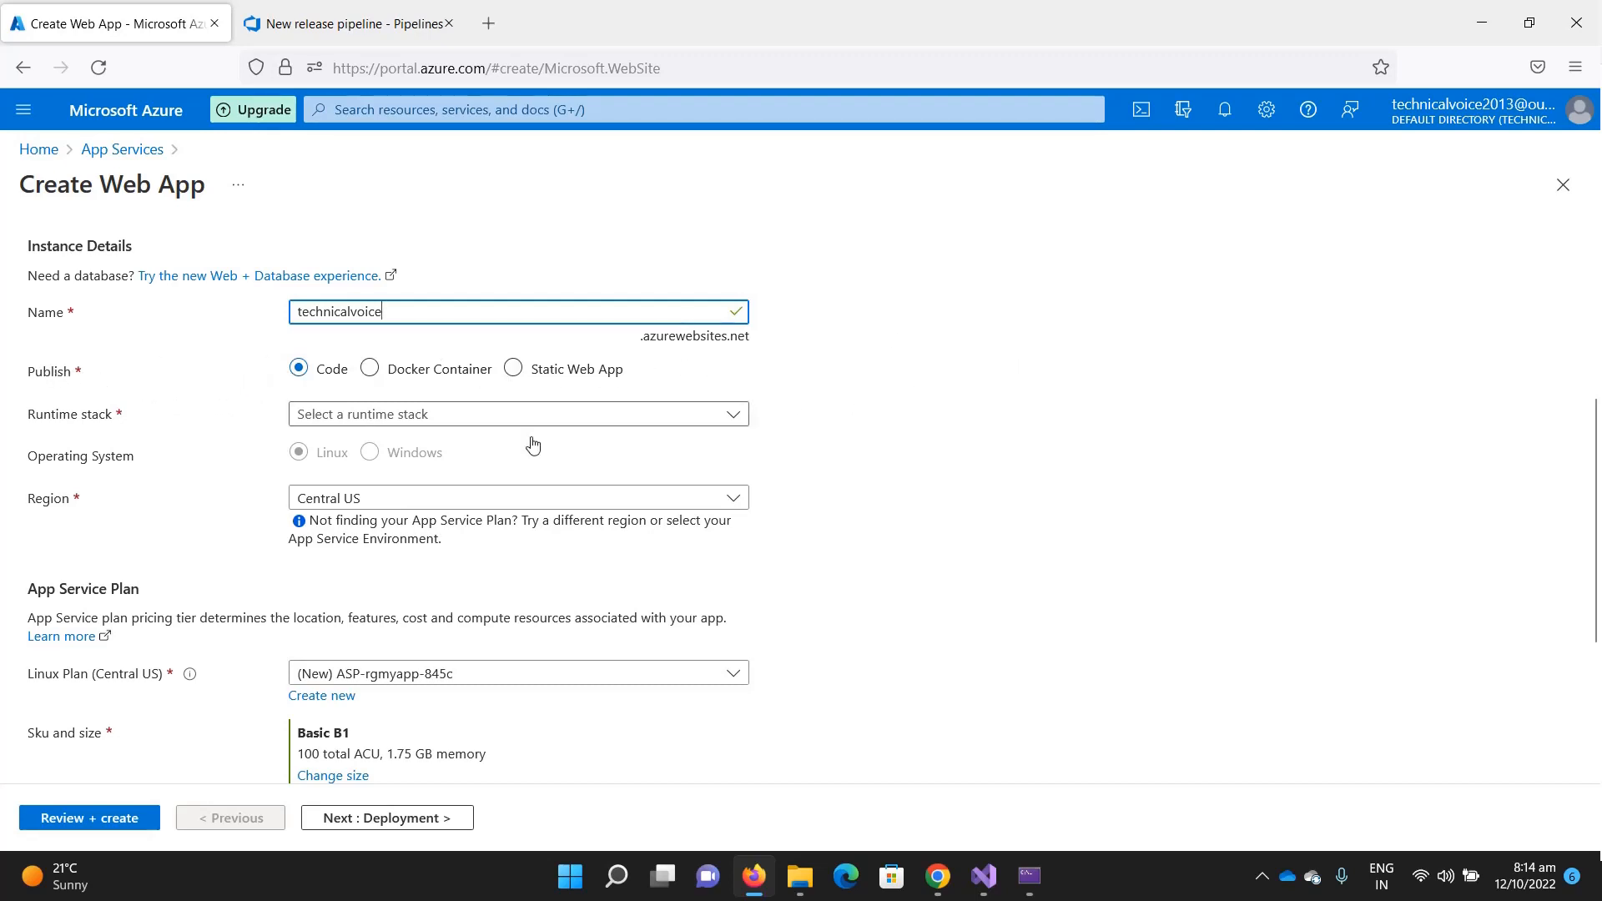
left_click(733, 414)
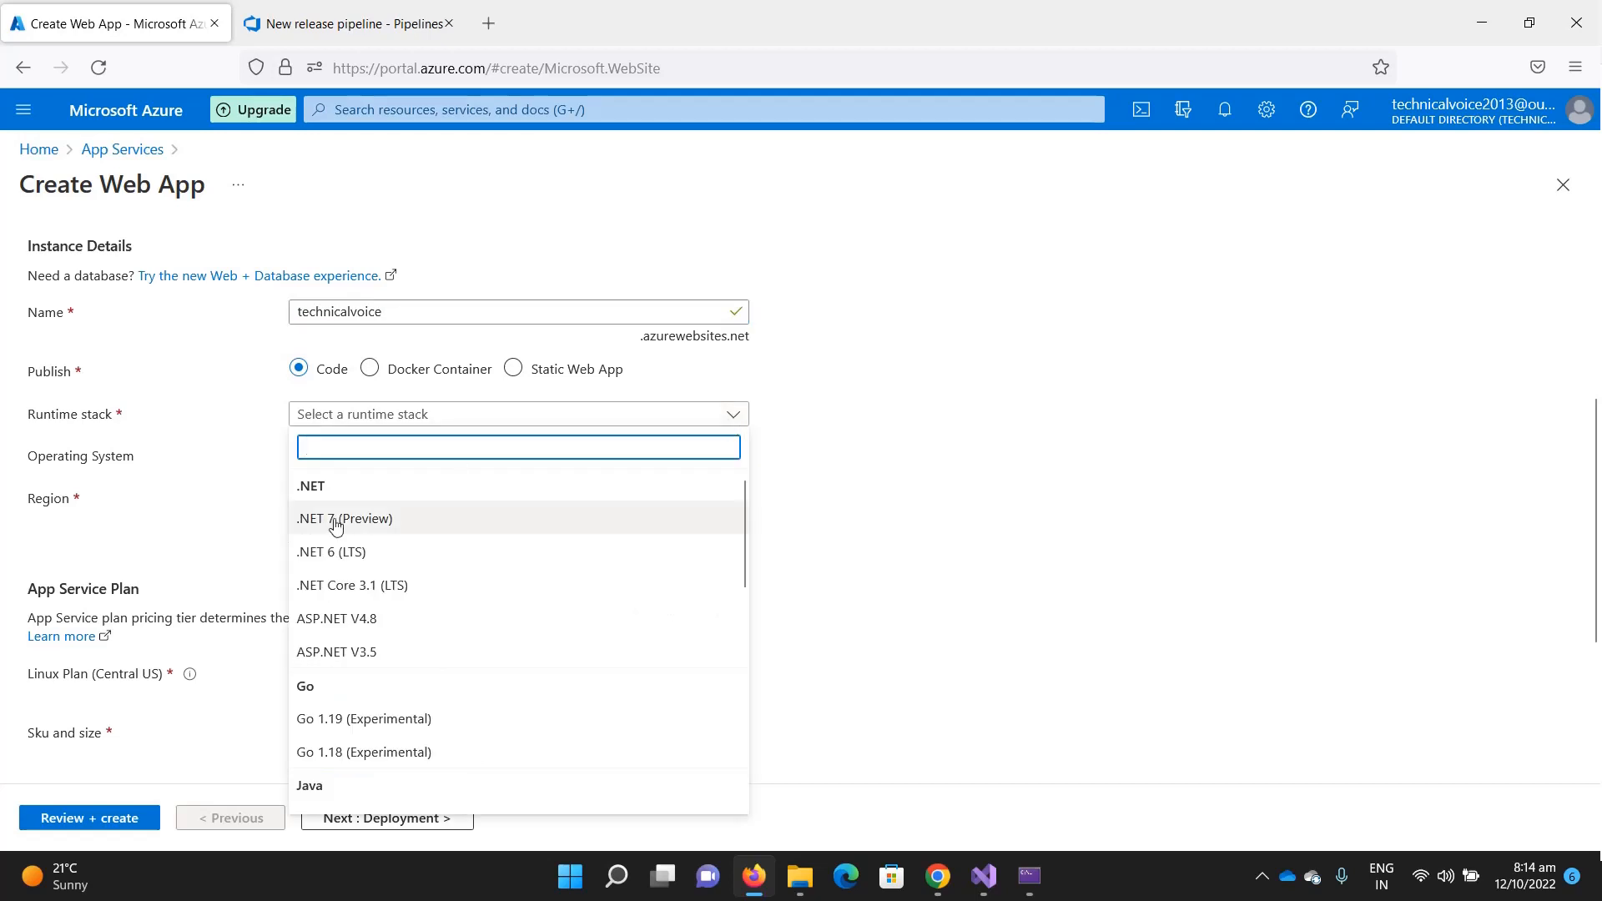
left_click(326, 566)
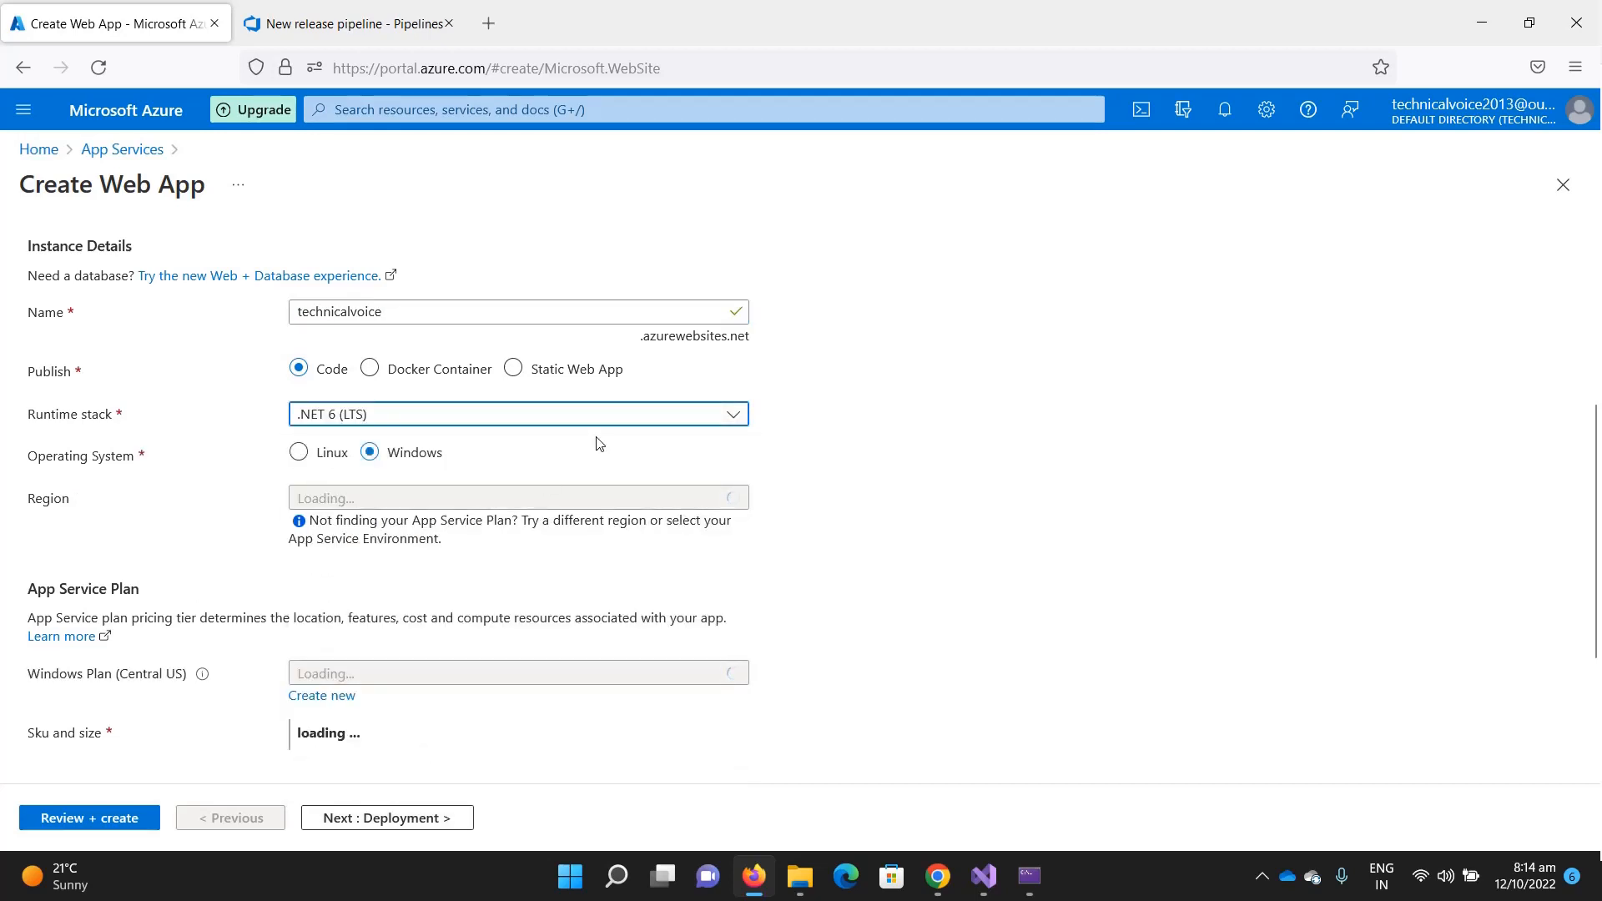
scroll(597, 443, "down", 2)
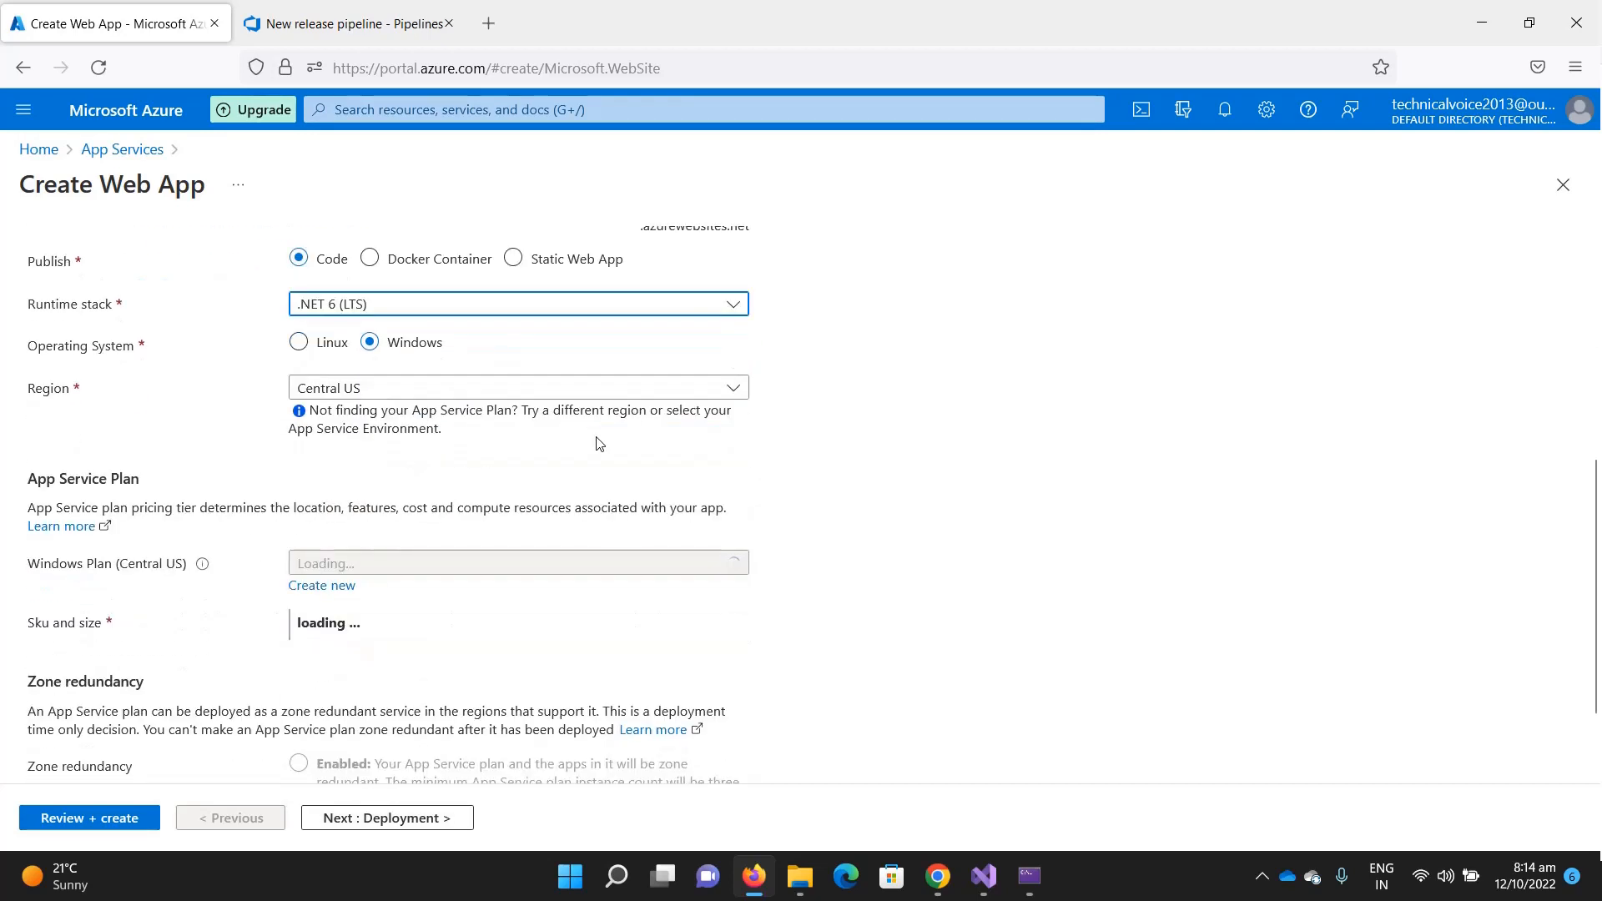
left_click(299, 343)
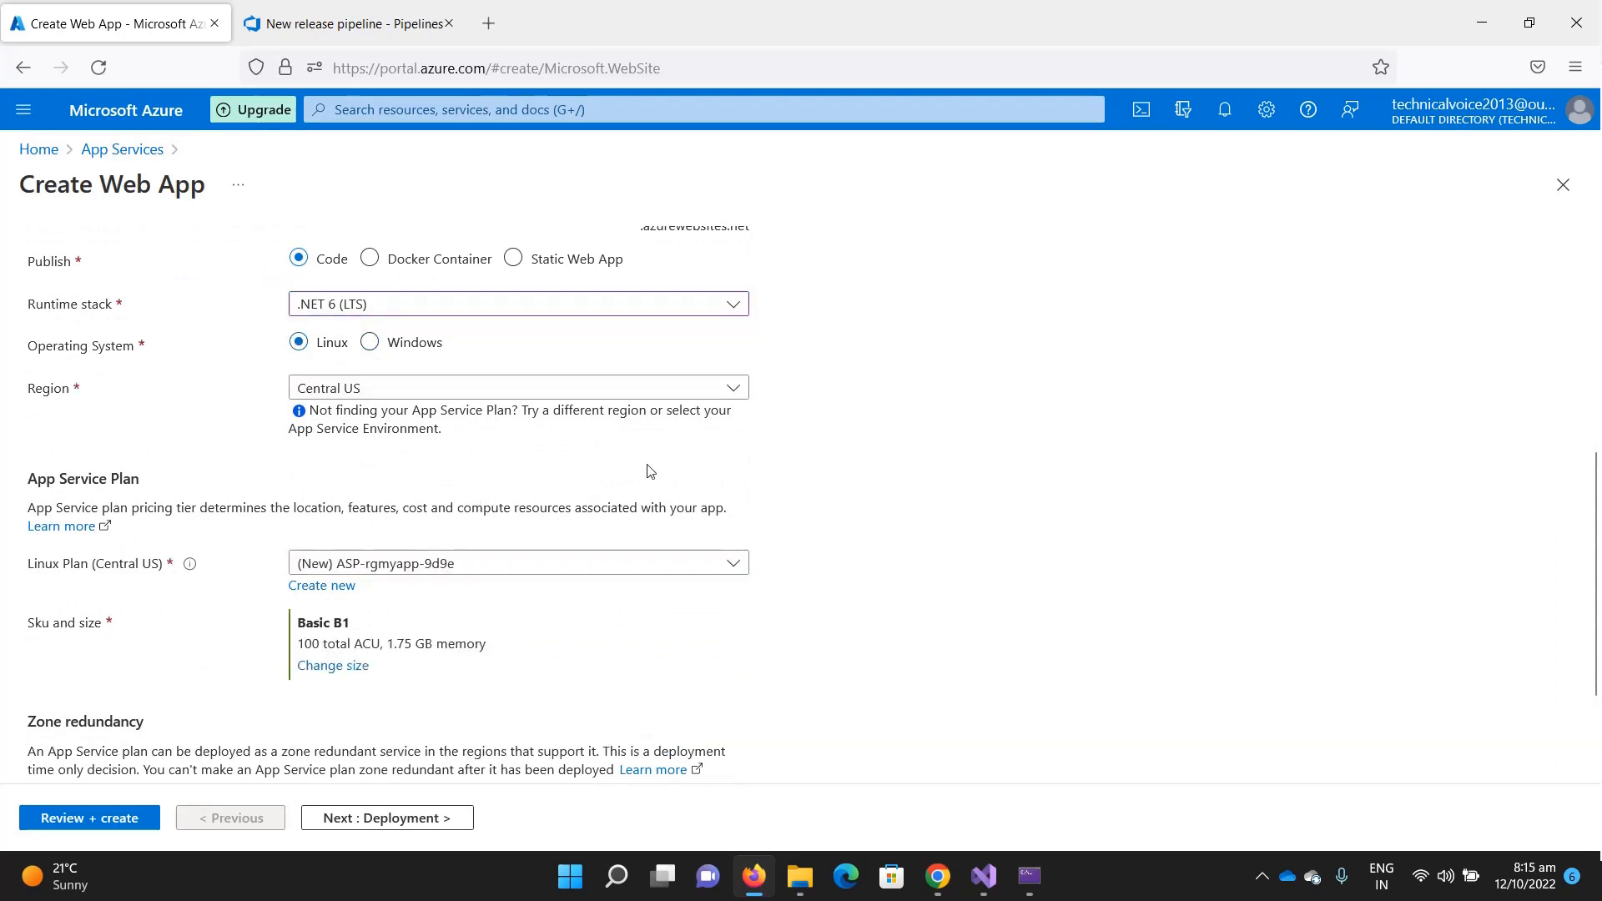
left_click(728, 392)
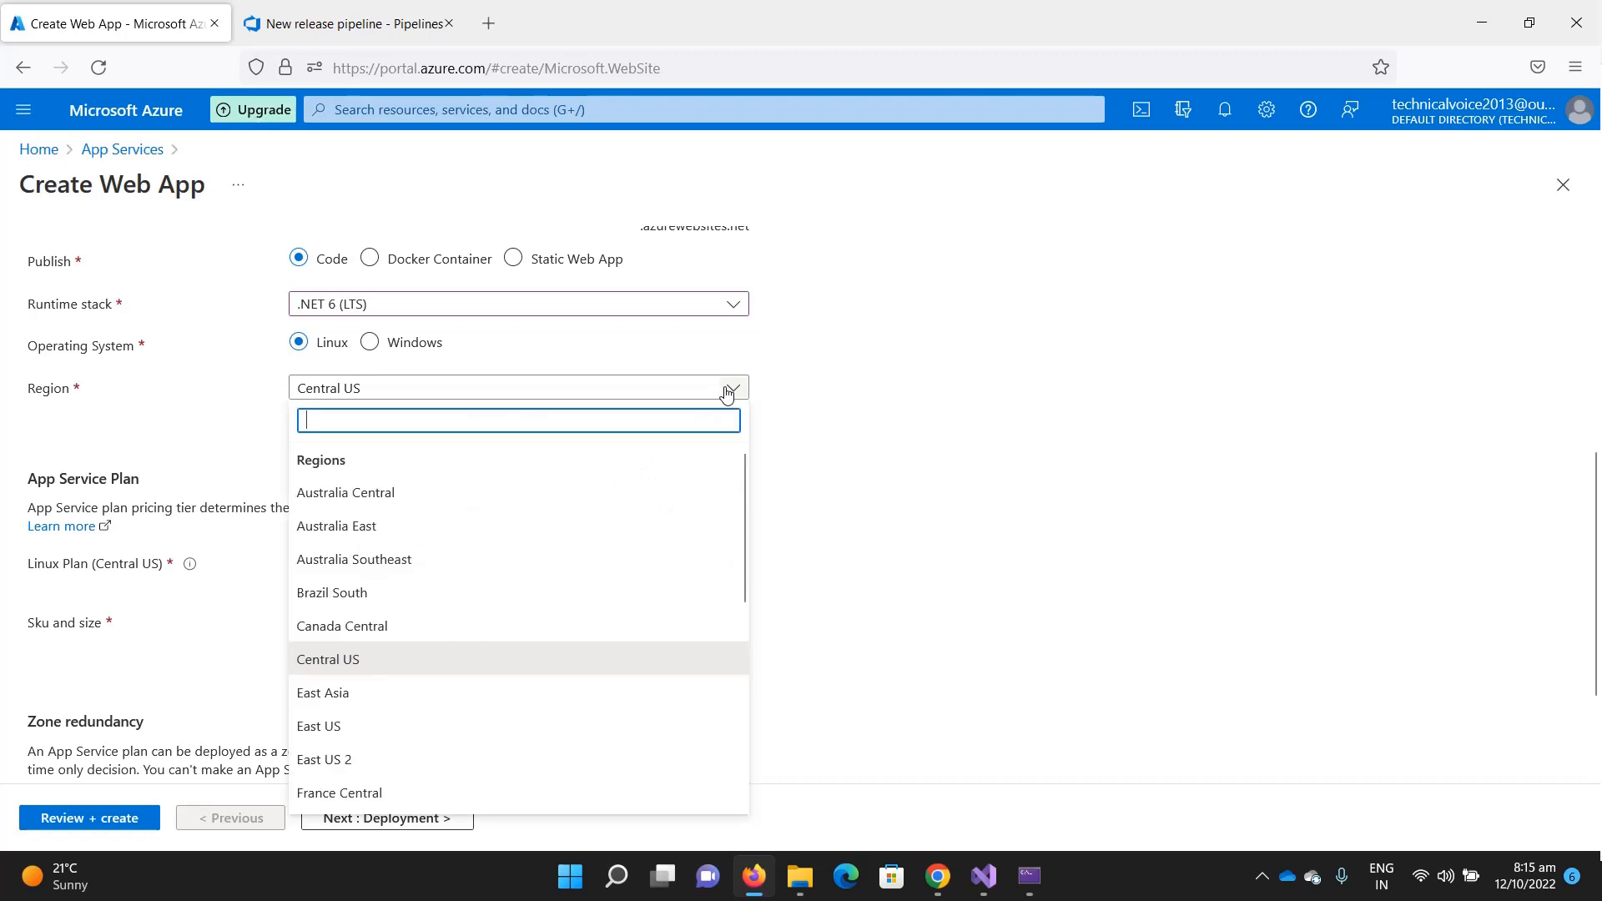
left_click(1100, 439)
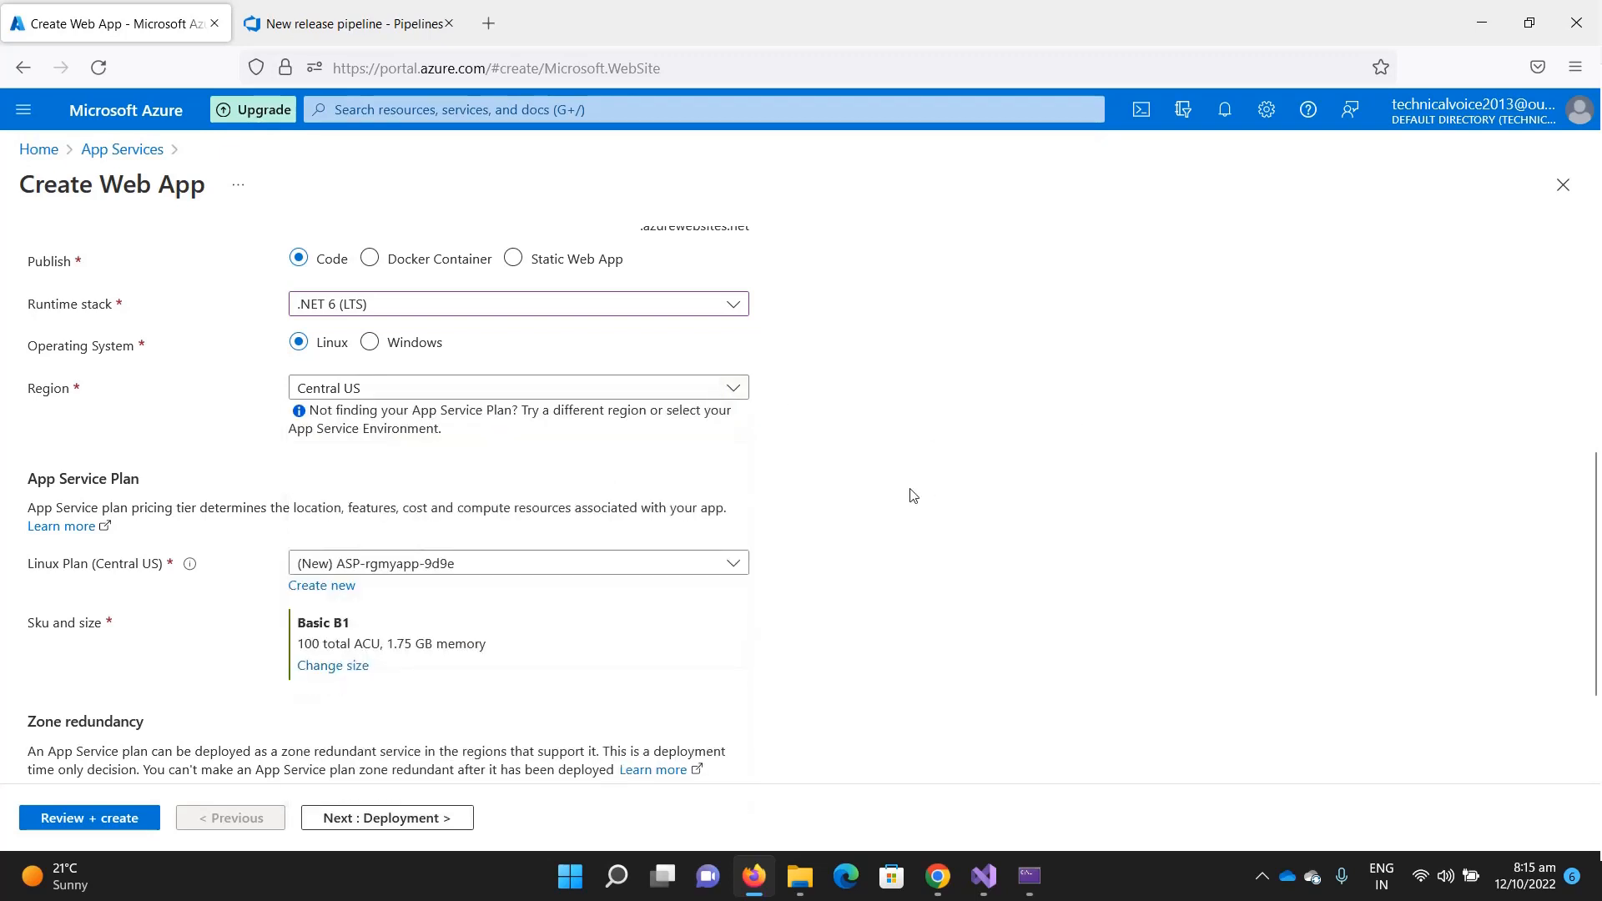
- Review the web app's configuration summary and create the web app
scroll(908, 497, "down", 2)
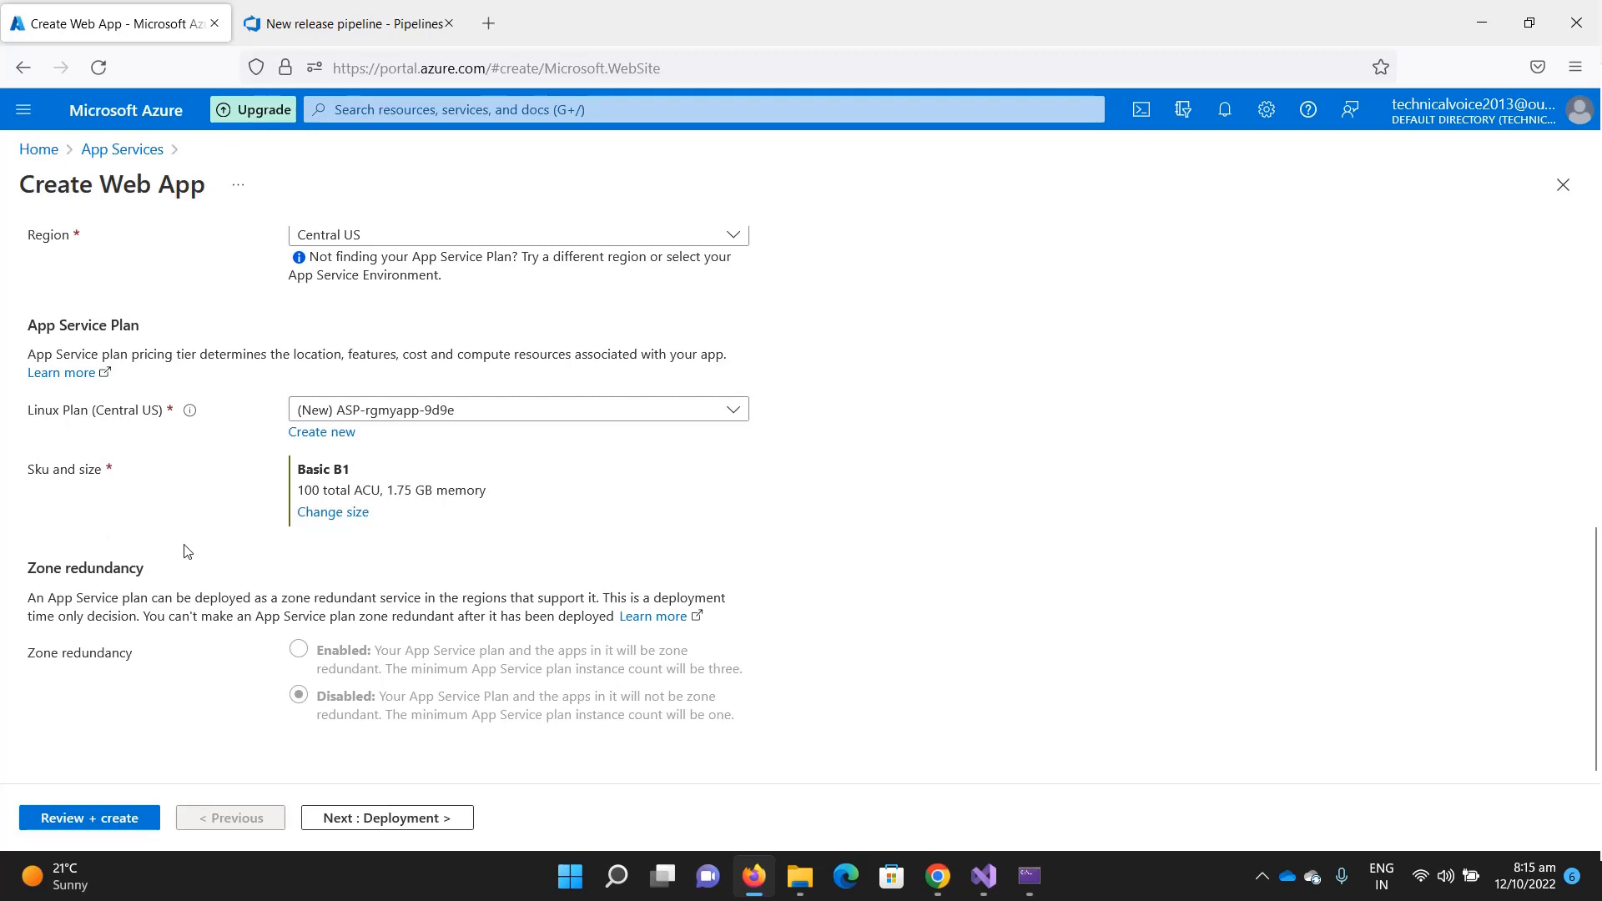
left_click(103, 821)
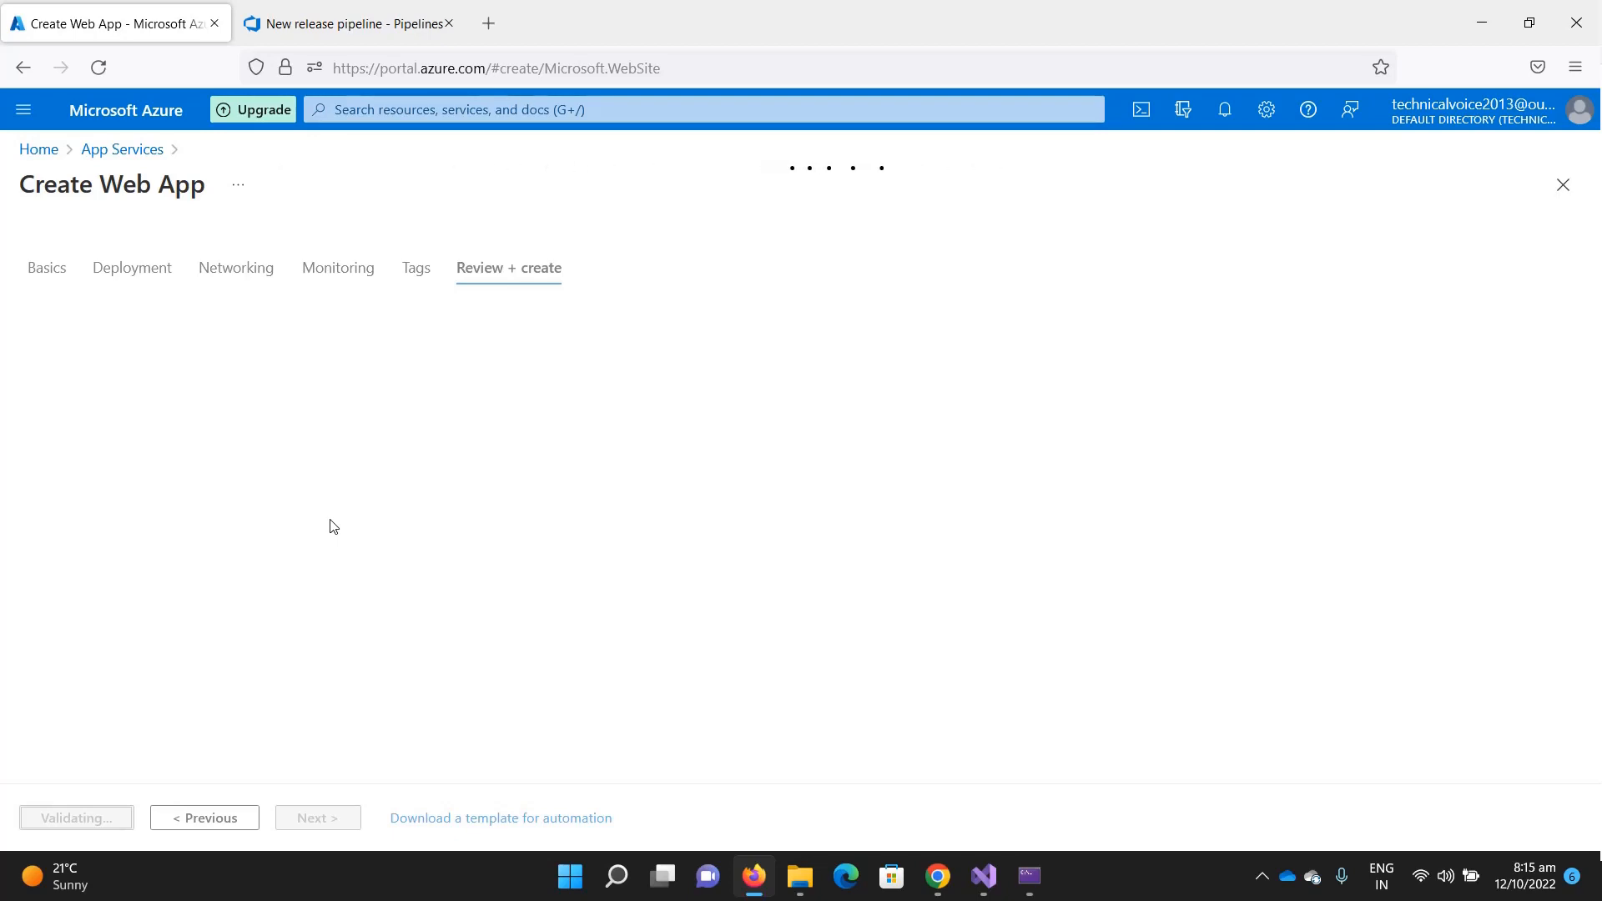
scroll(222, 468, "down", 4)
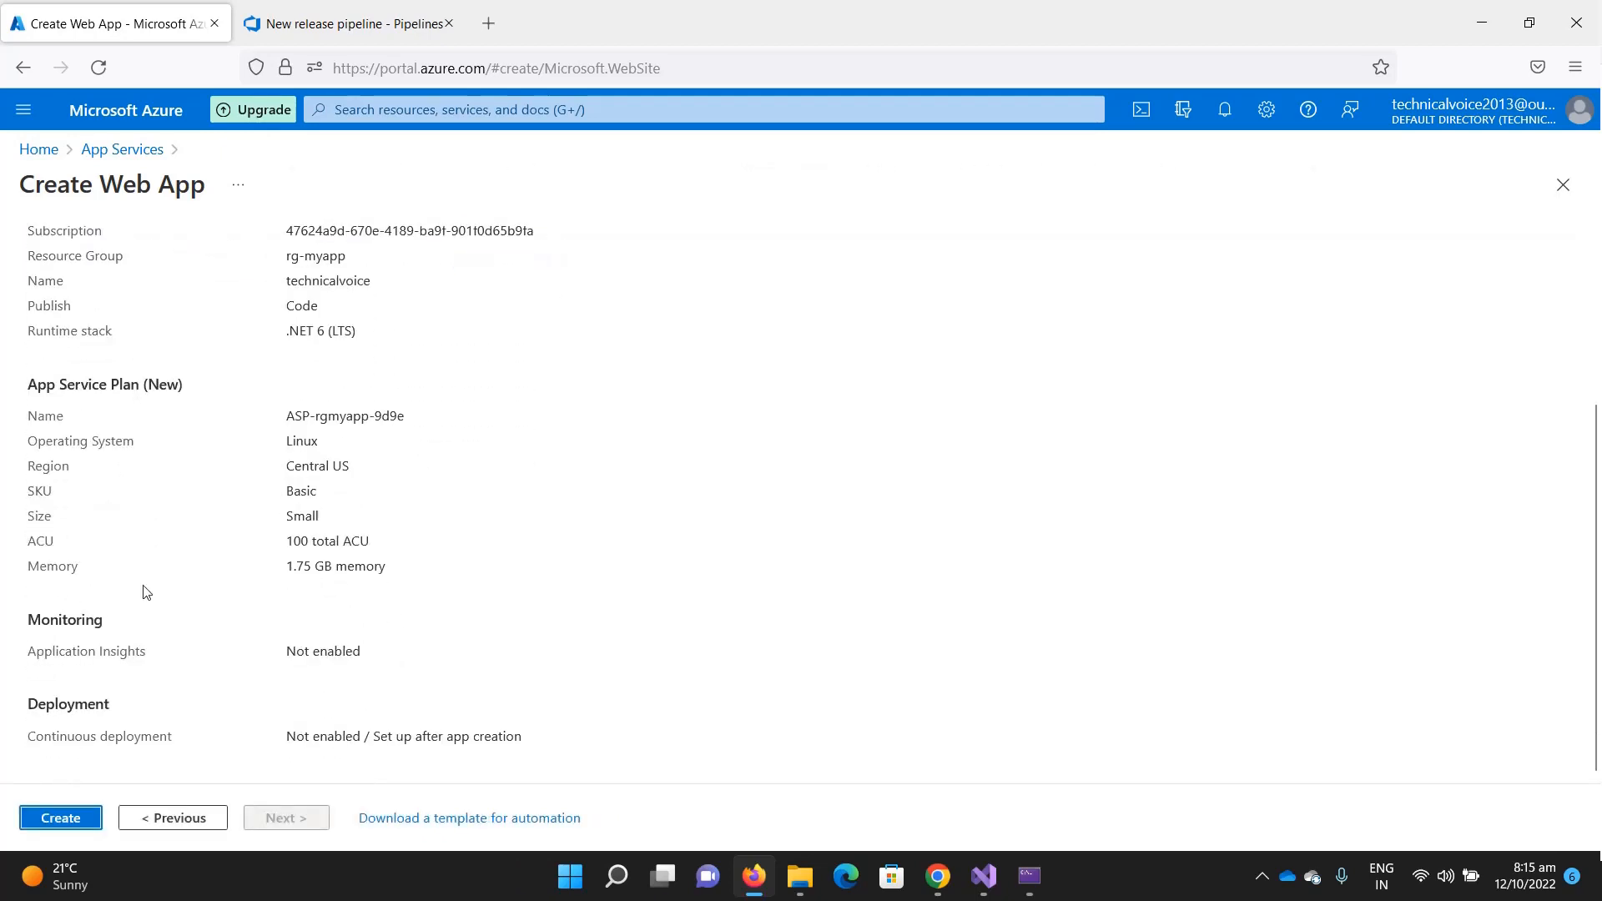
scroll(147, 592, "up", 3)
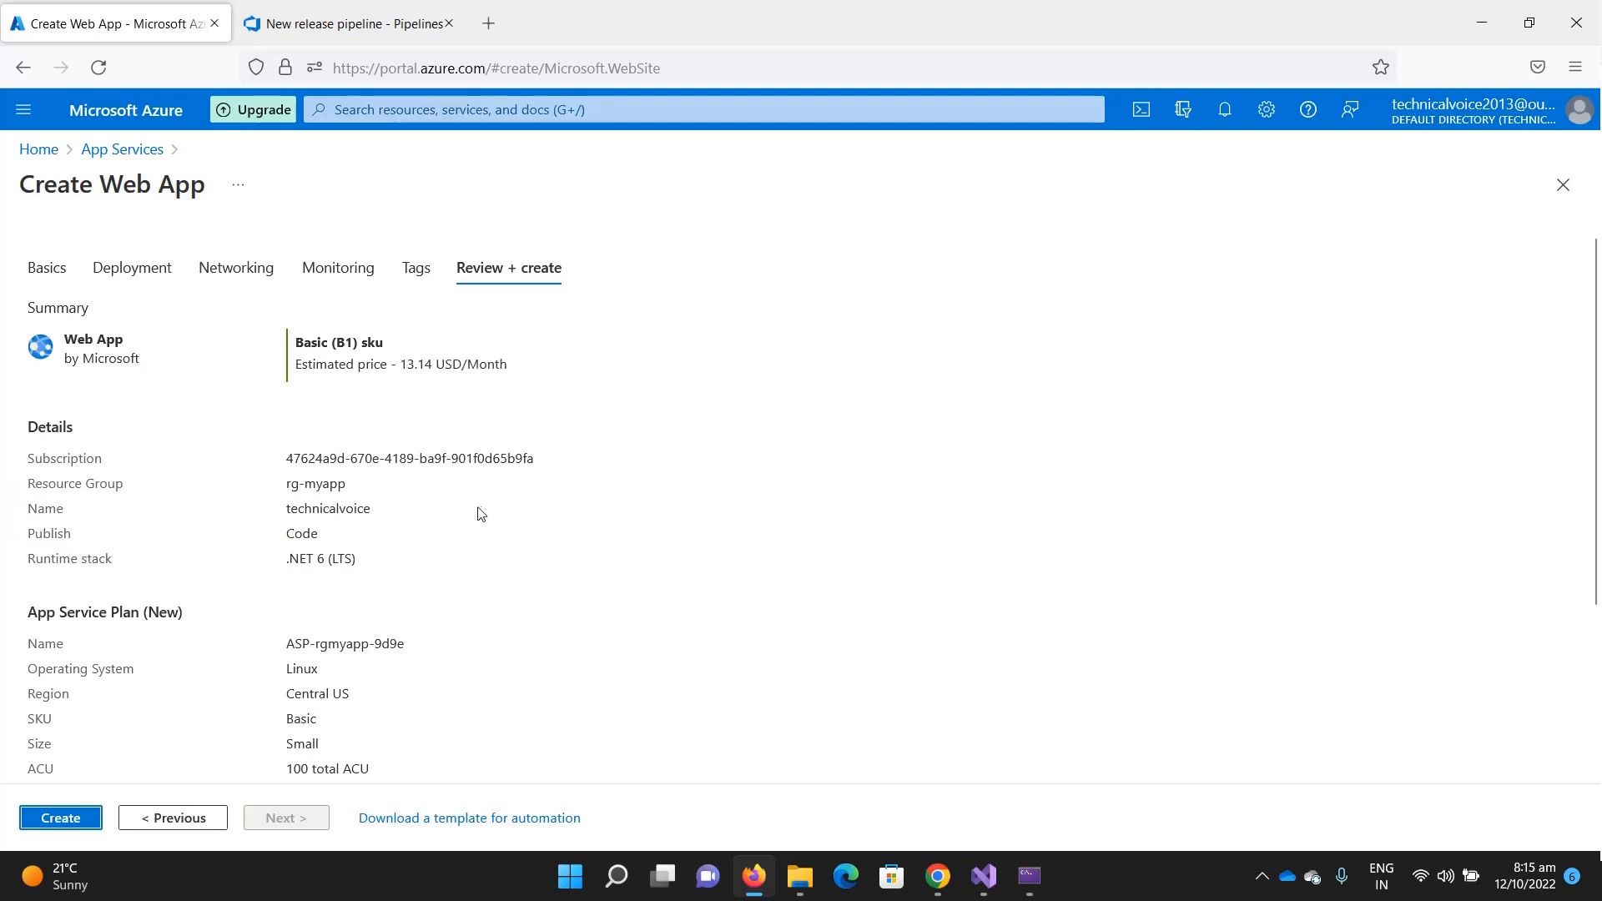
scroll(477, 511, "down", 2)
scroll(478, 512, "up", 2)
scroll(453, 566, "down", 2)
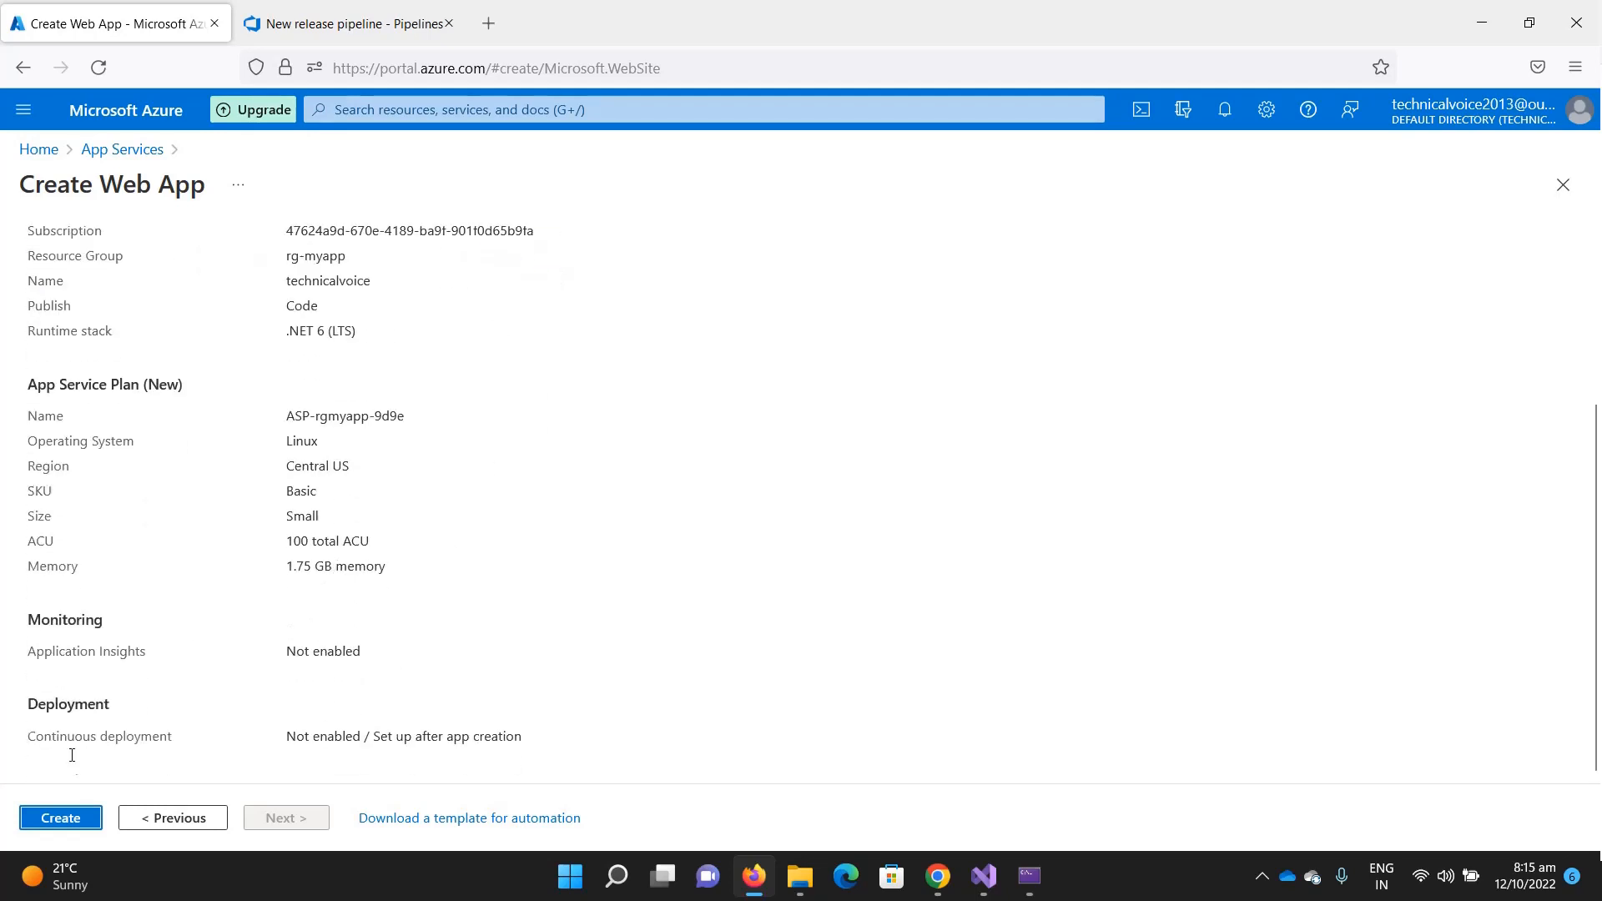
left_click(71, 822)
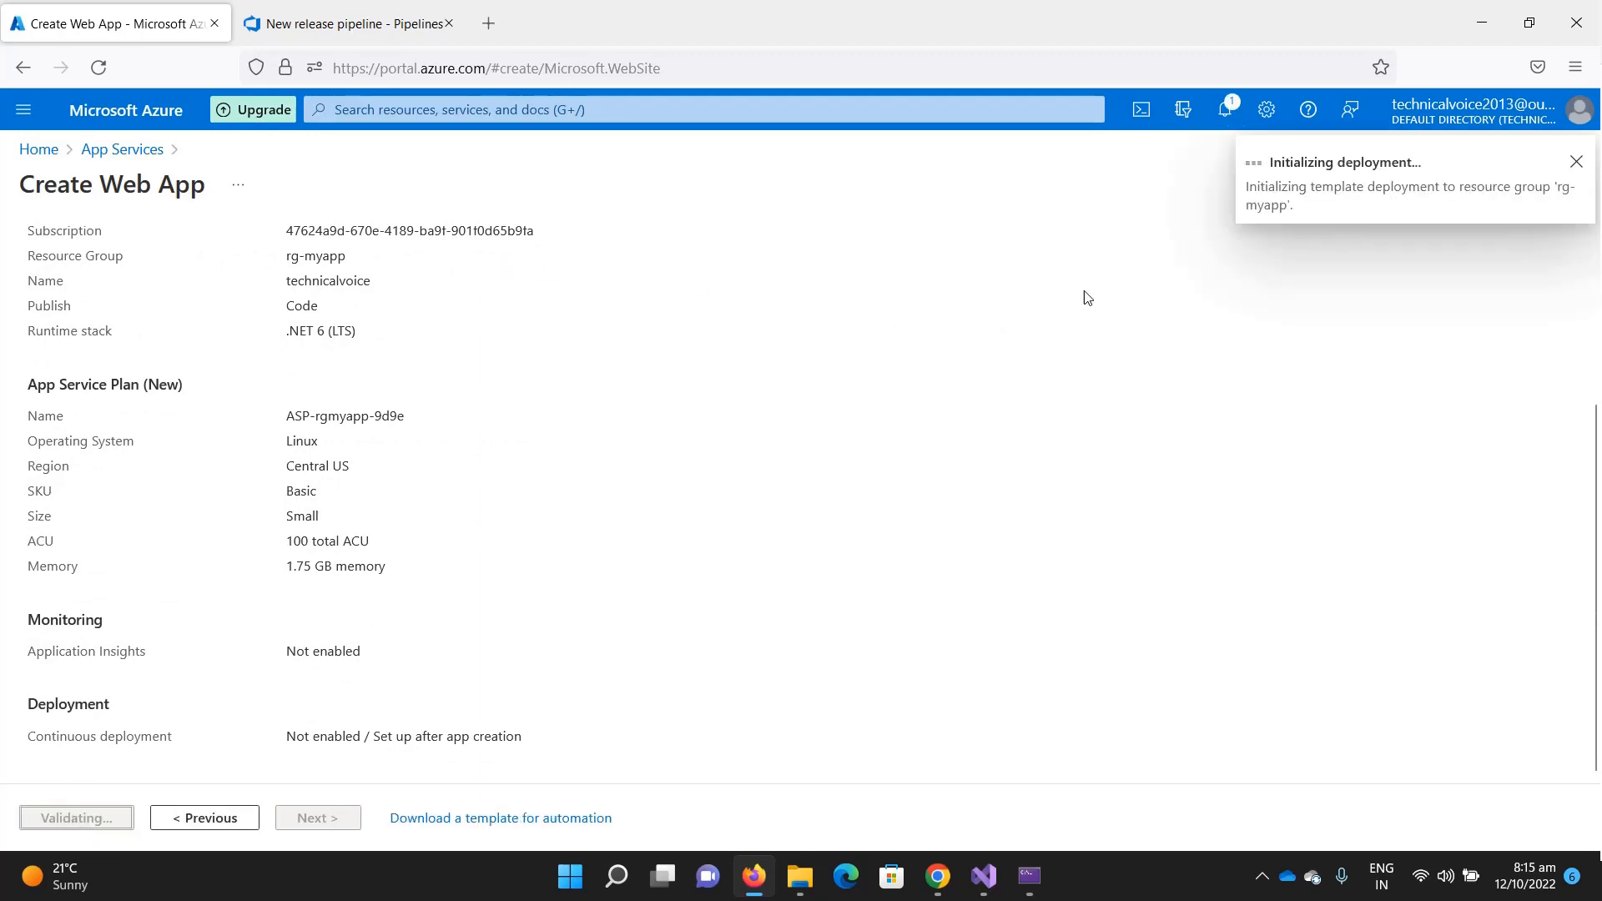
- Switch to Visual Studio and check which account is signed in
left_click(986, 876)
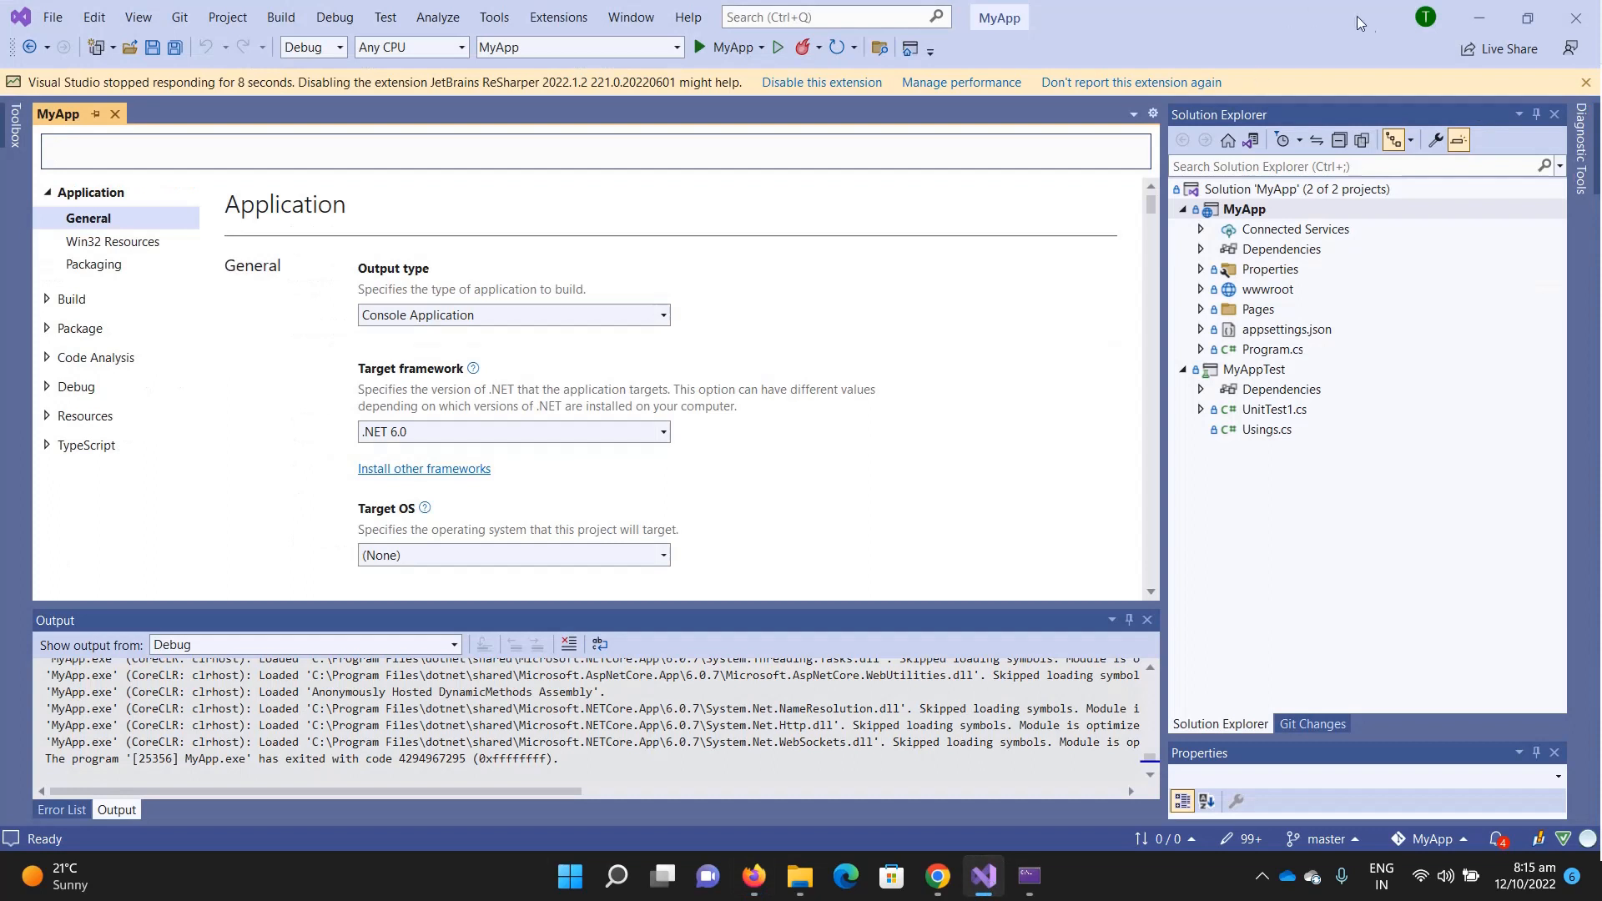
left_click(1419, 27)
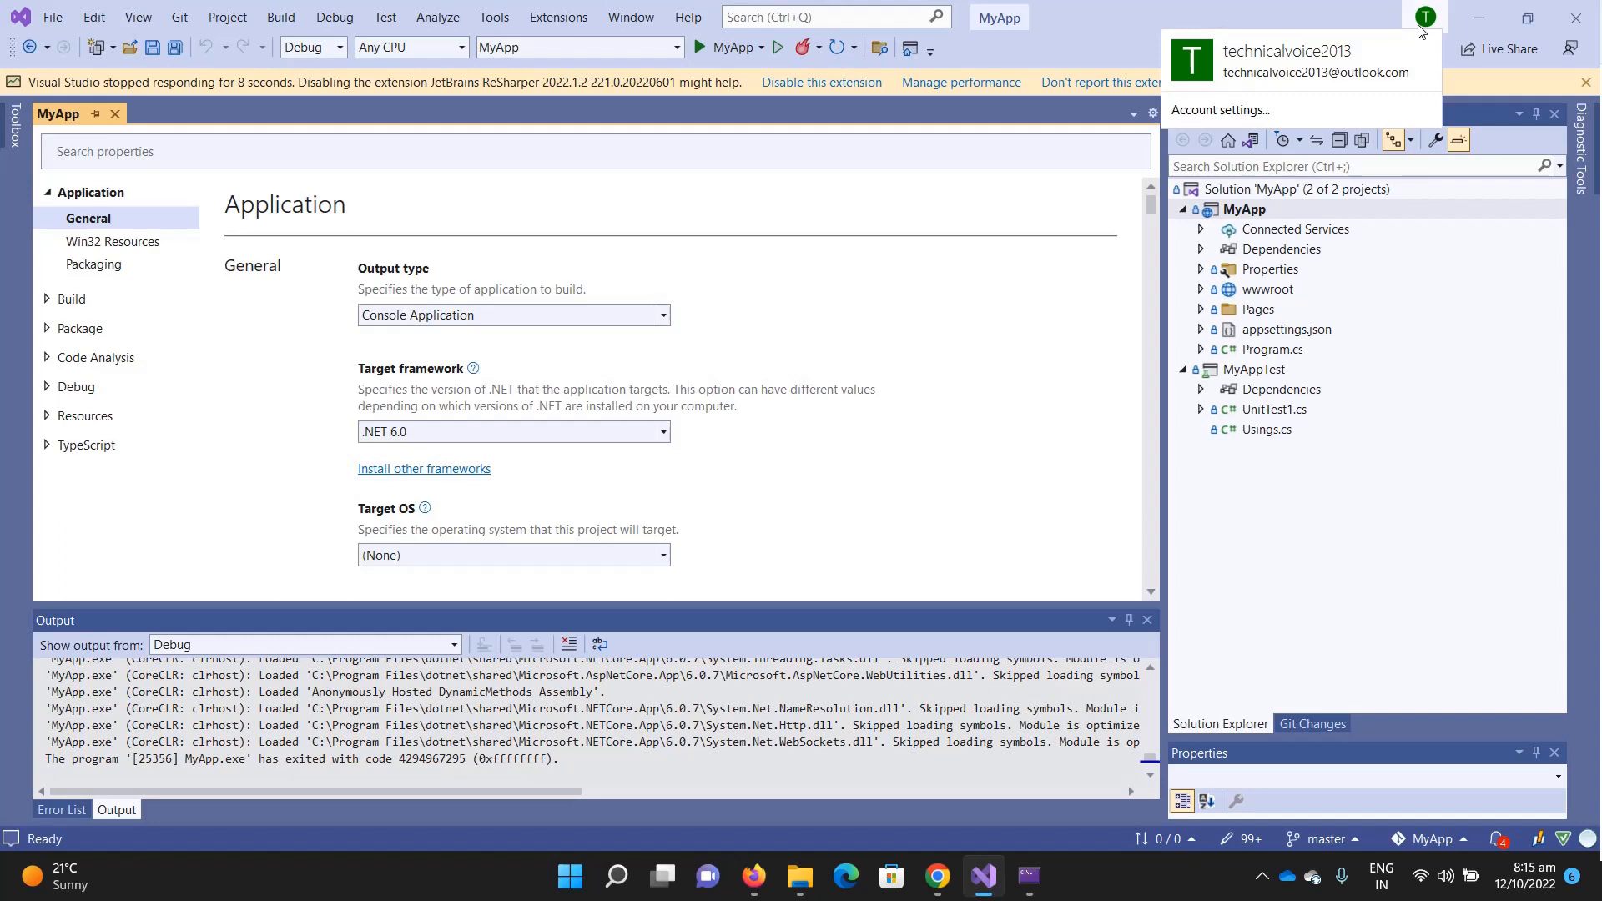
left_click(1122, 17)
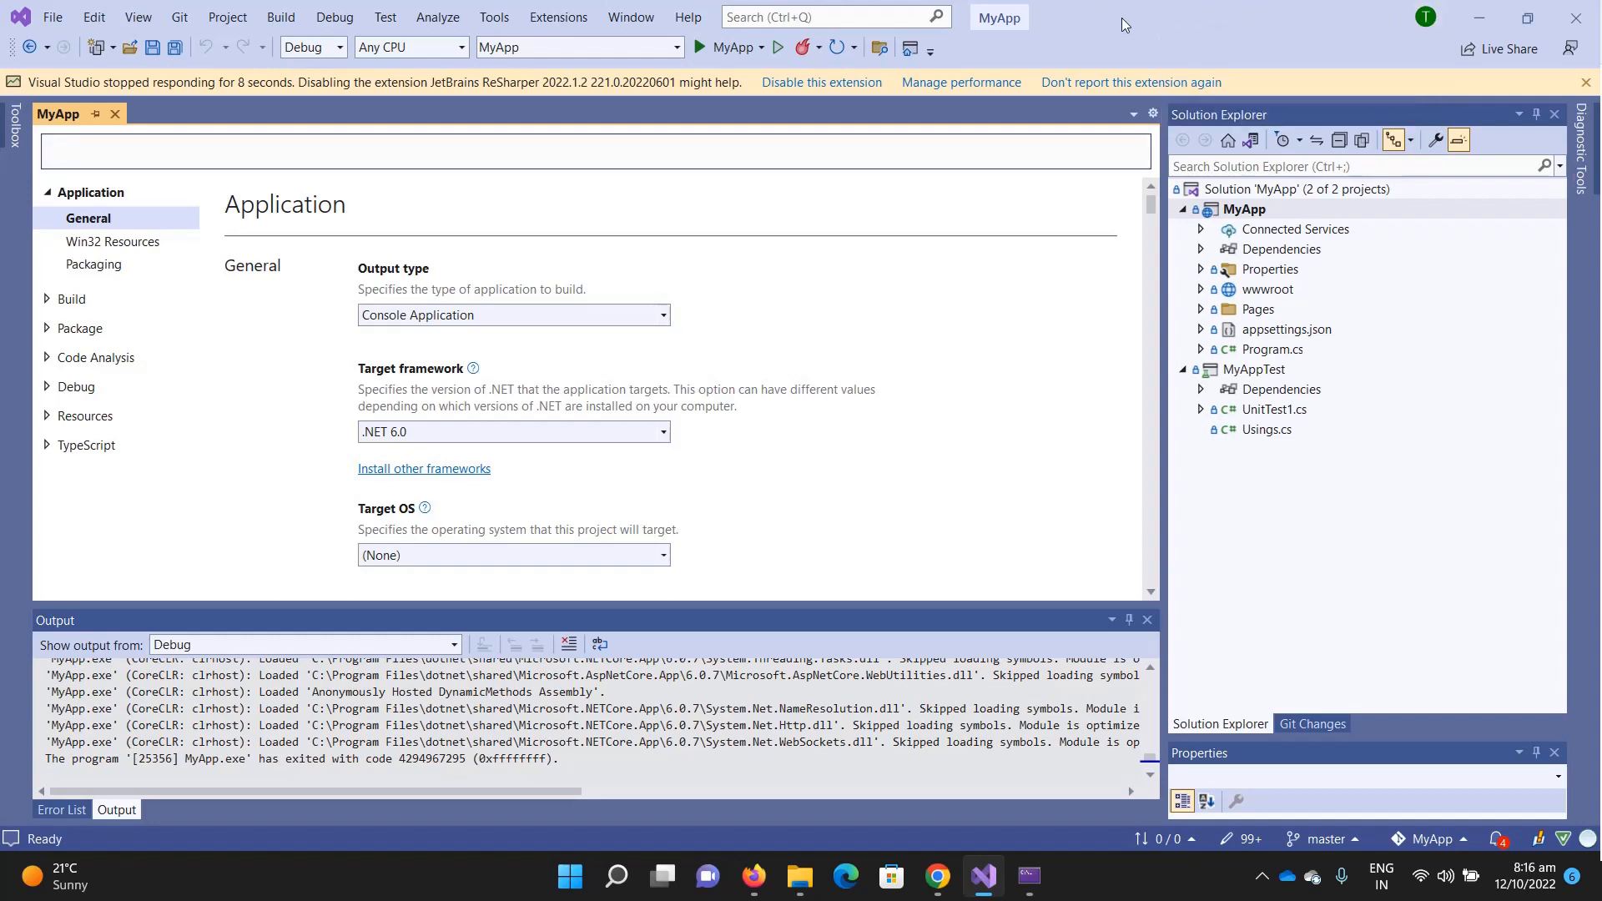
- Switch to the browser and check the web app deployment's progress in the Azure portal notifications
mouse_move(938, 876)
left_click(754, 876)
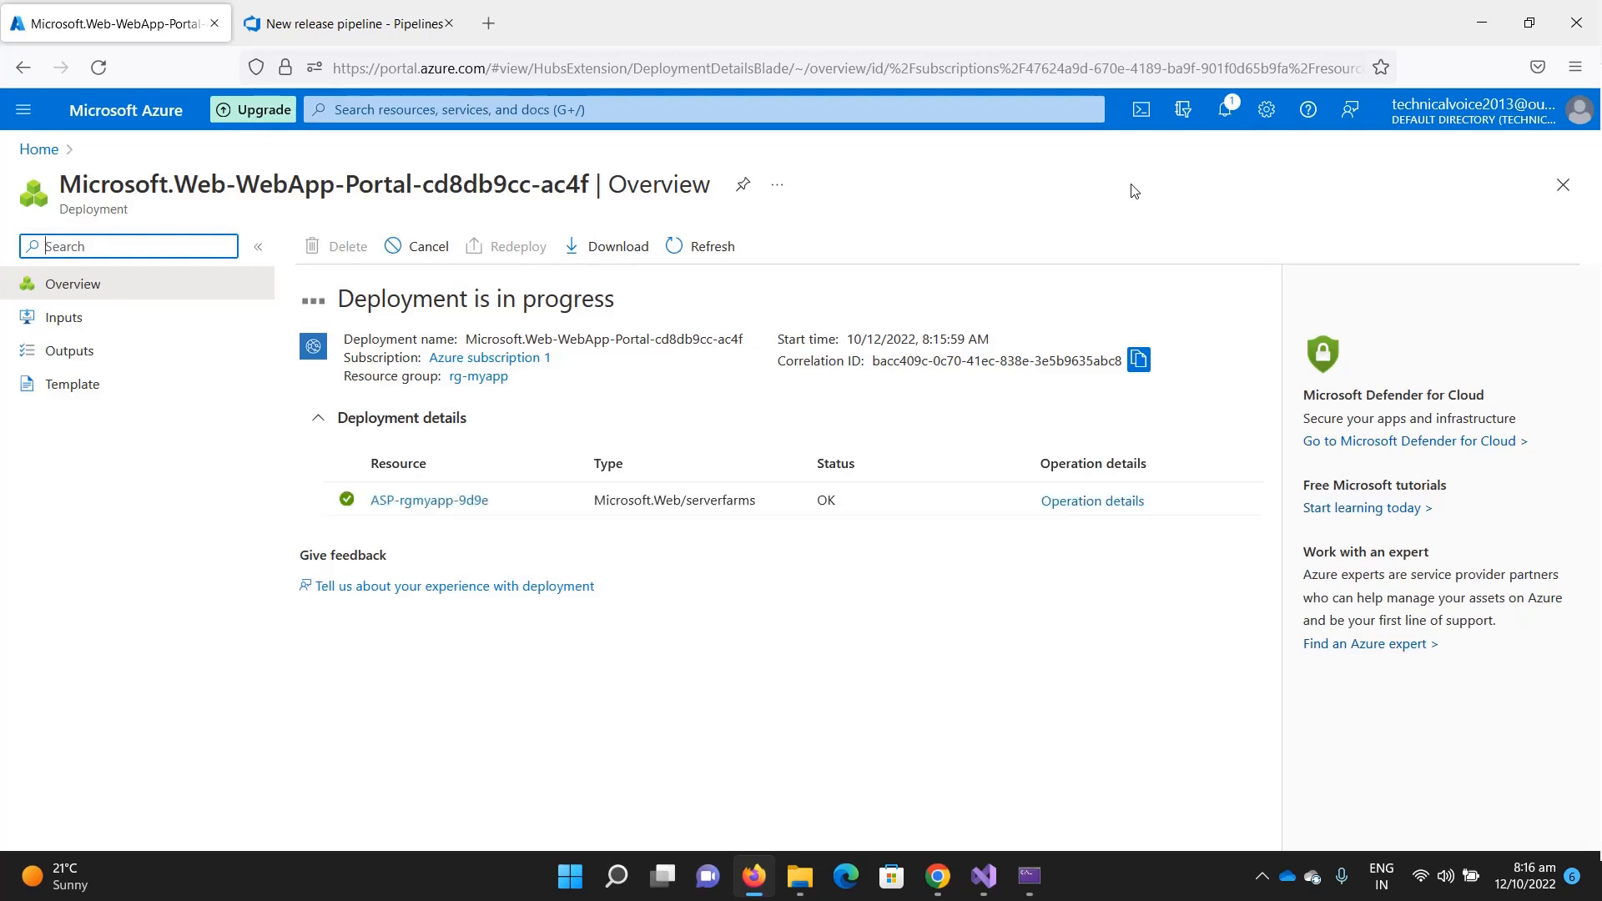
left_click(1226, 116)
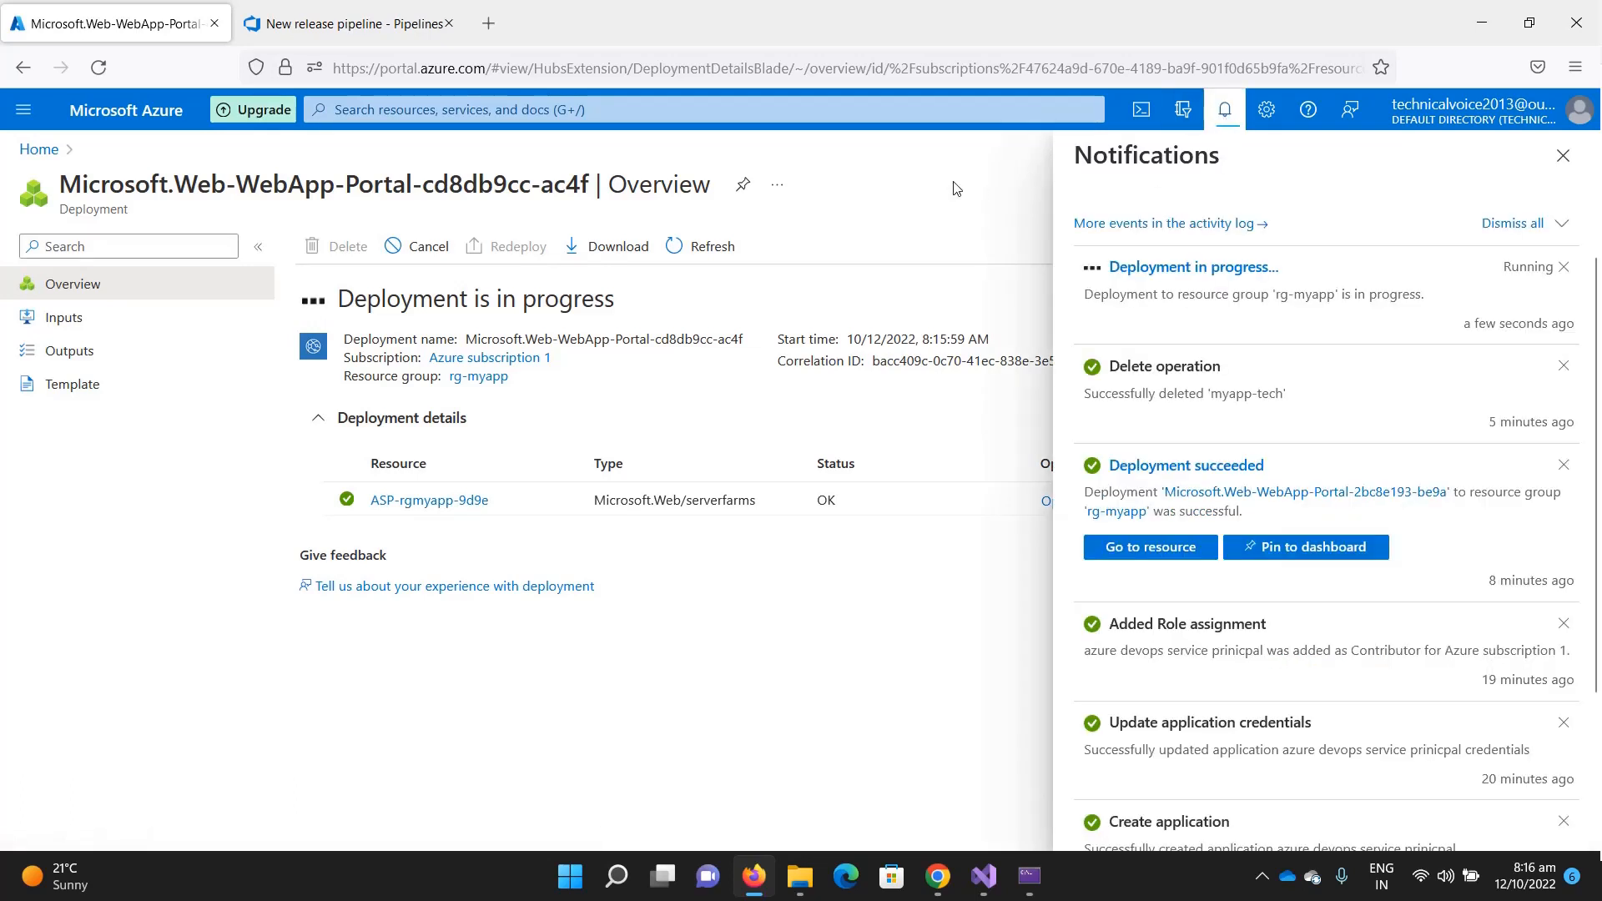
left_click(1563, 155)
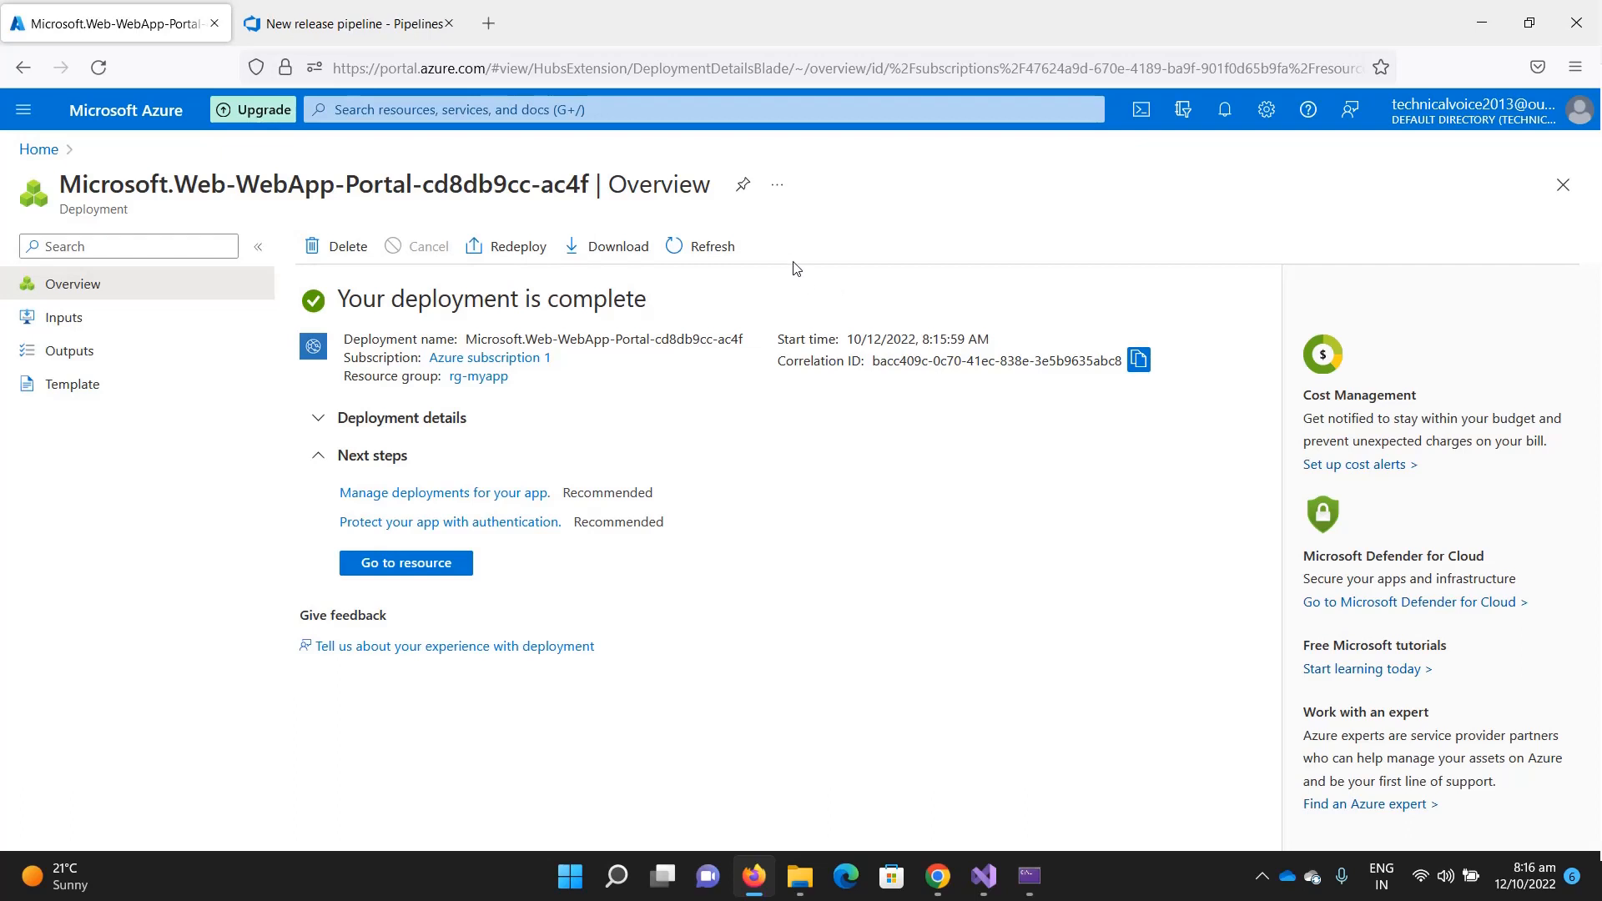
- Open the deployed technicalvoice resource and browse its site in a new browser tab
left_click(1563, 187)
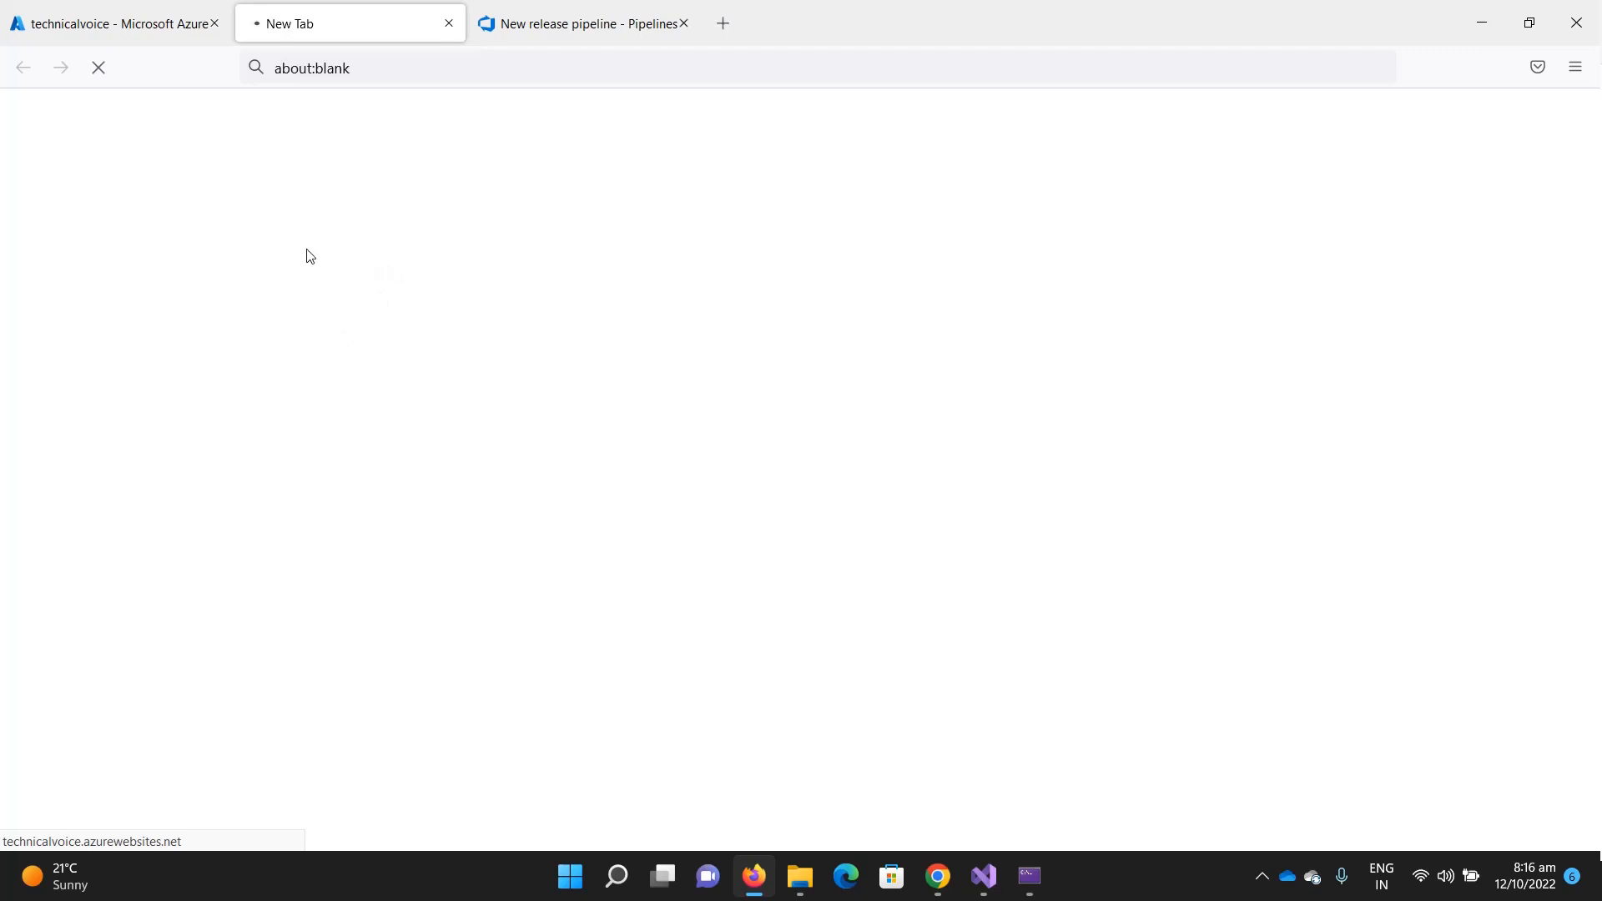
left_click(117, 33)
left_click(301, 27)
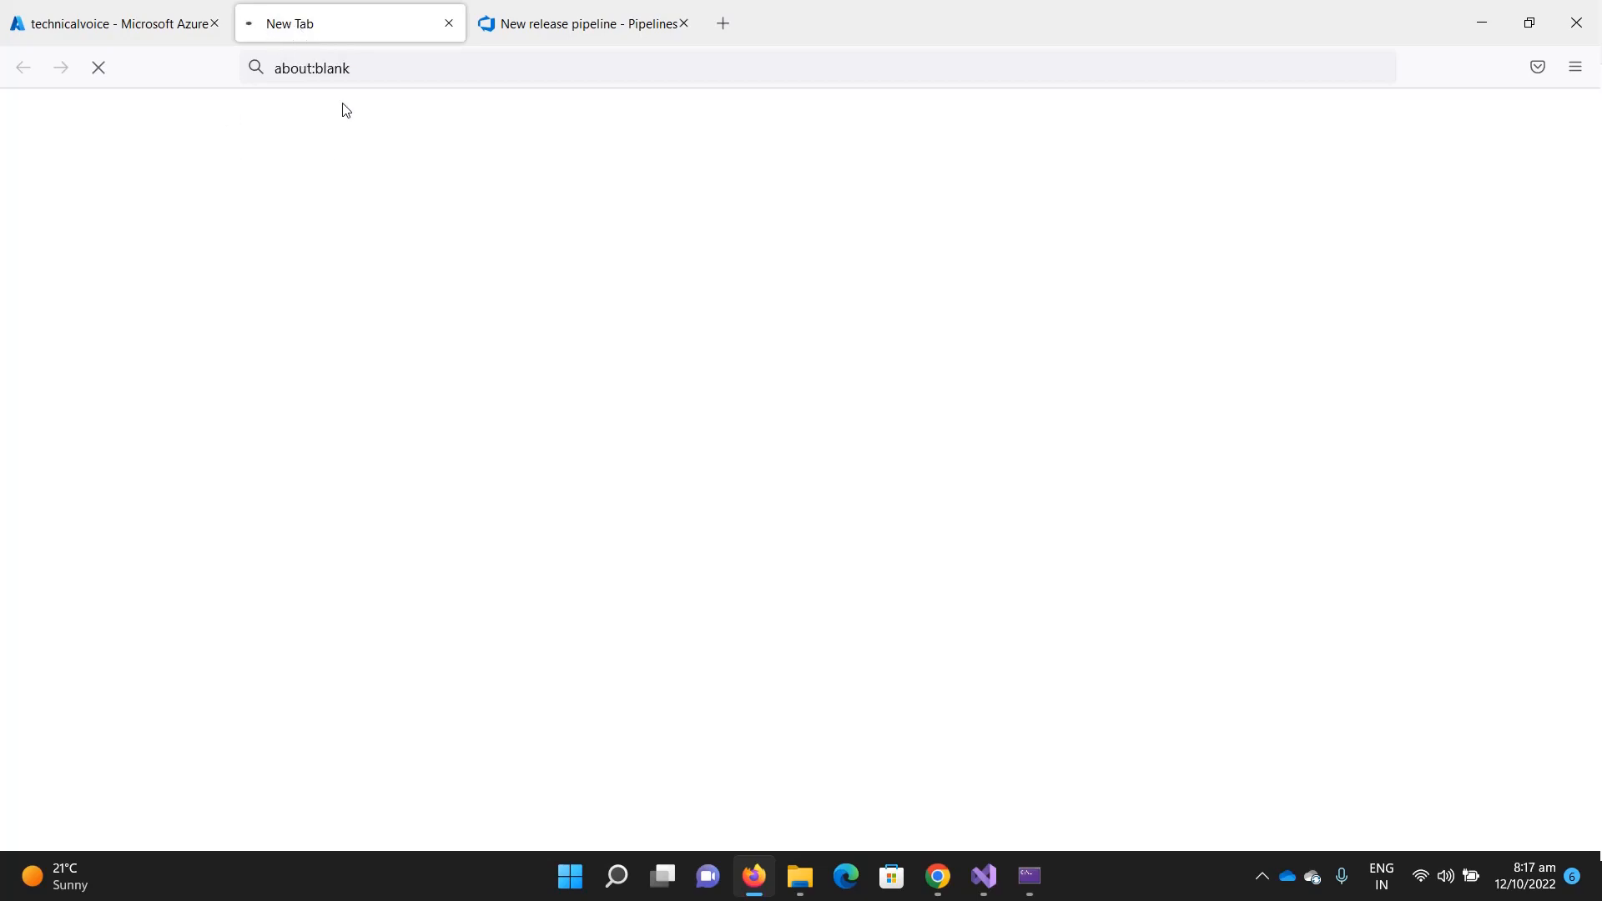
left_click(126, 31)
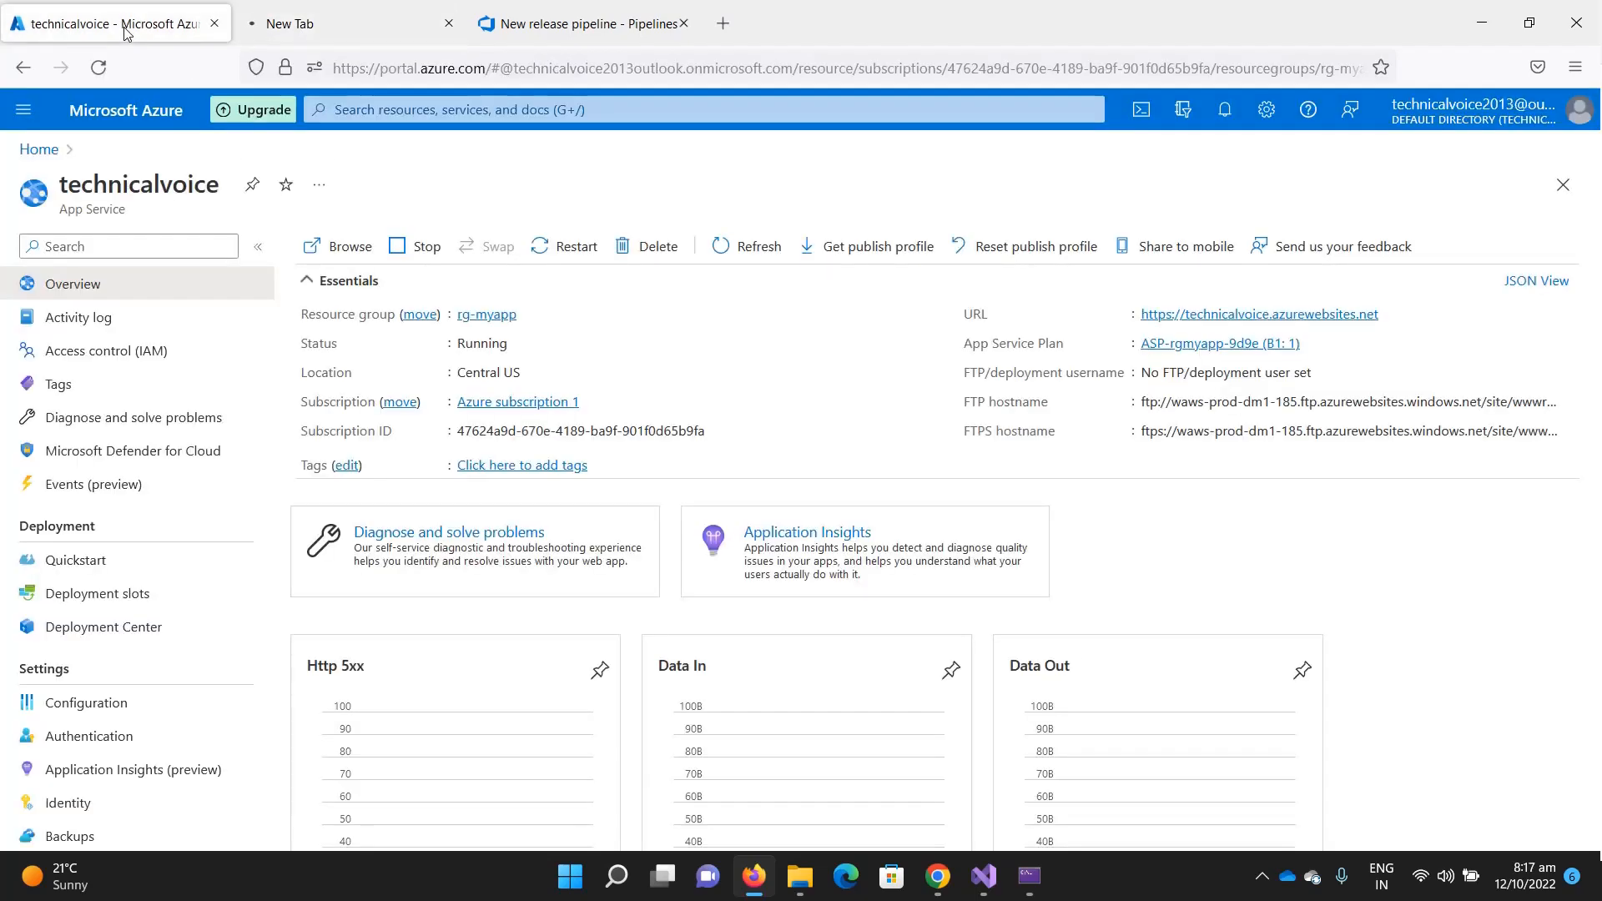
left_click(354, 30)
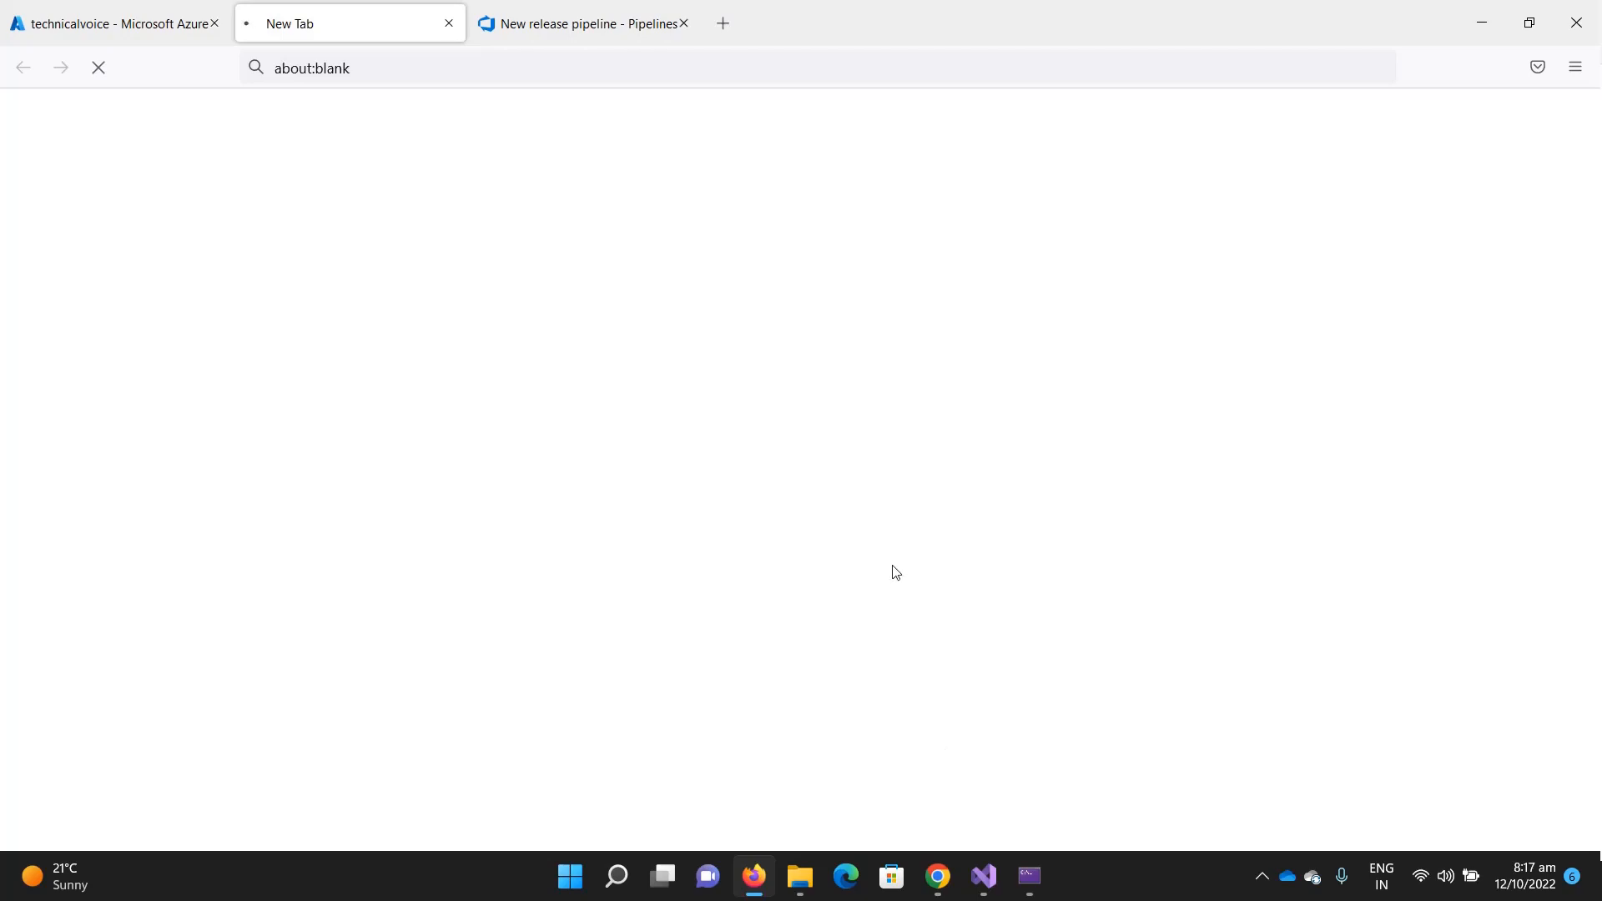
- In Visual Studio, start publishing the MyApp project to Azure with Azure App Service (Linux) as the specific target
left_click(987, 887)
left_click(1261, 209)
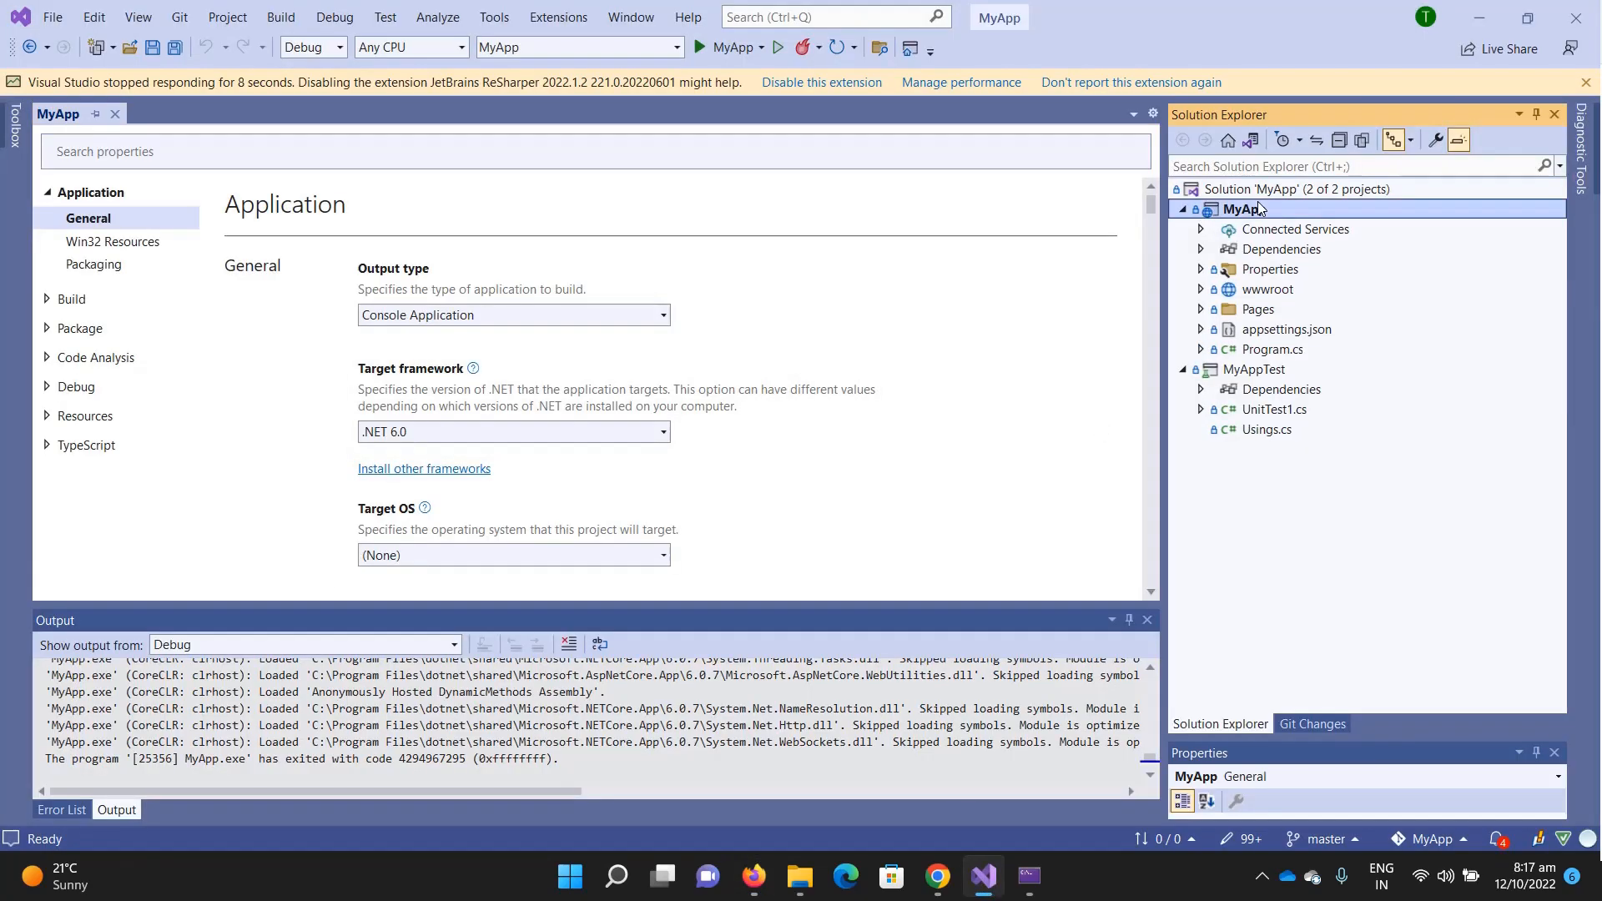
right_click(1260, 207)
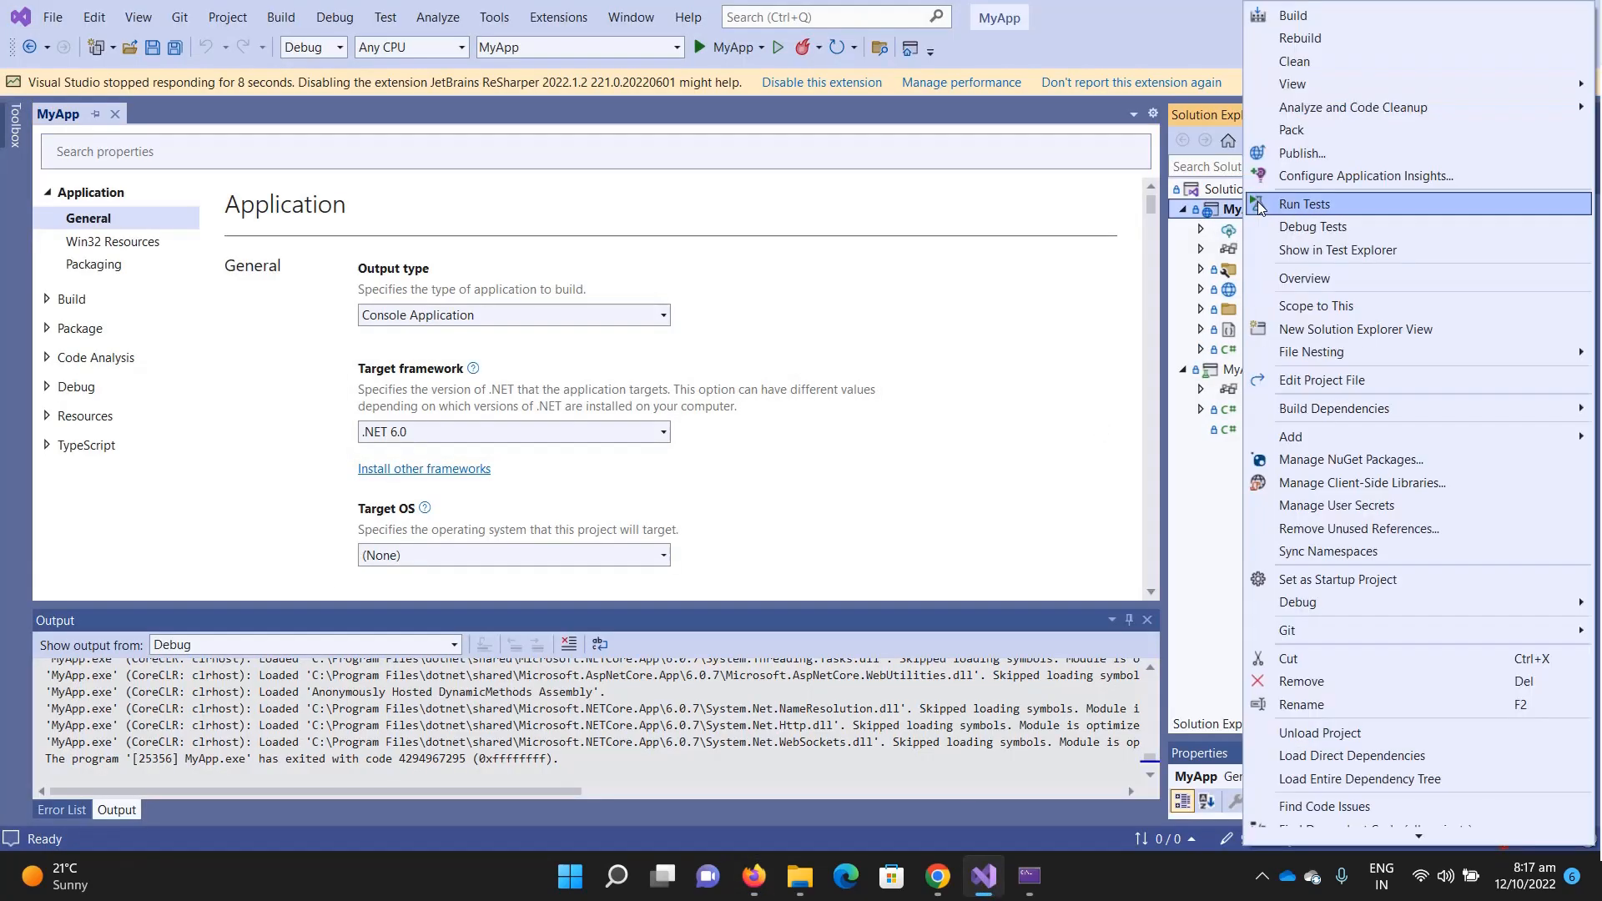
left_click(1312, 158)
left_click(756, 891)
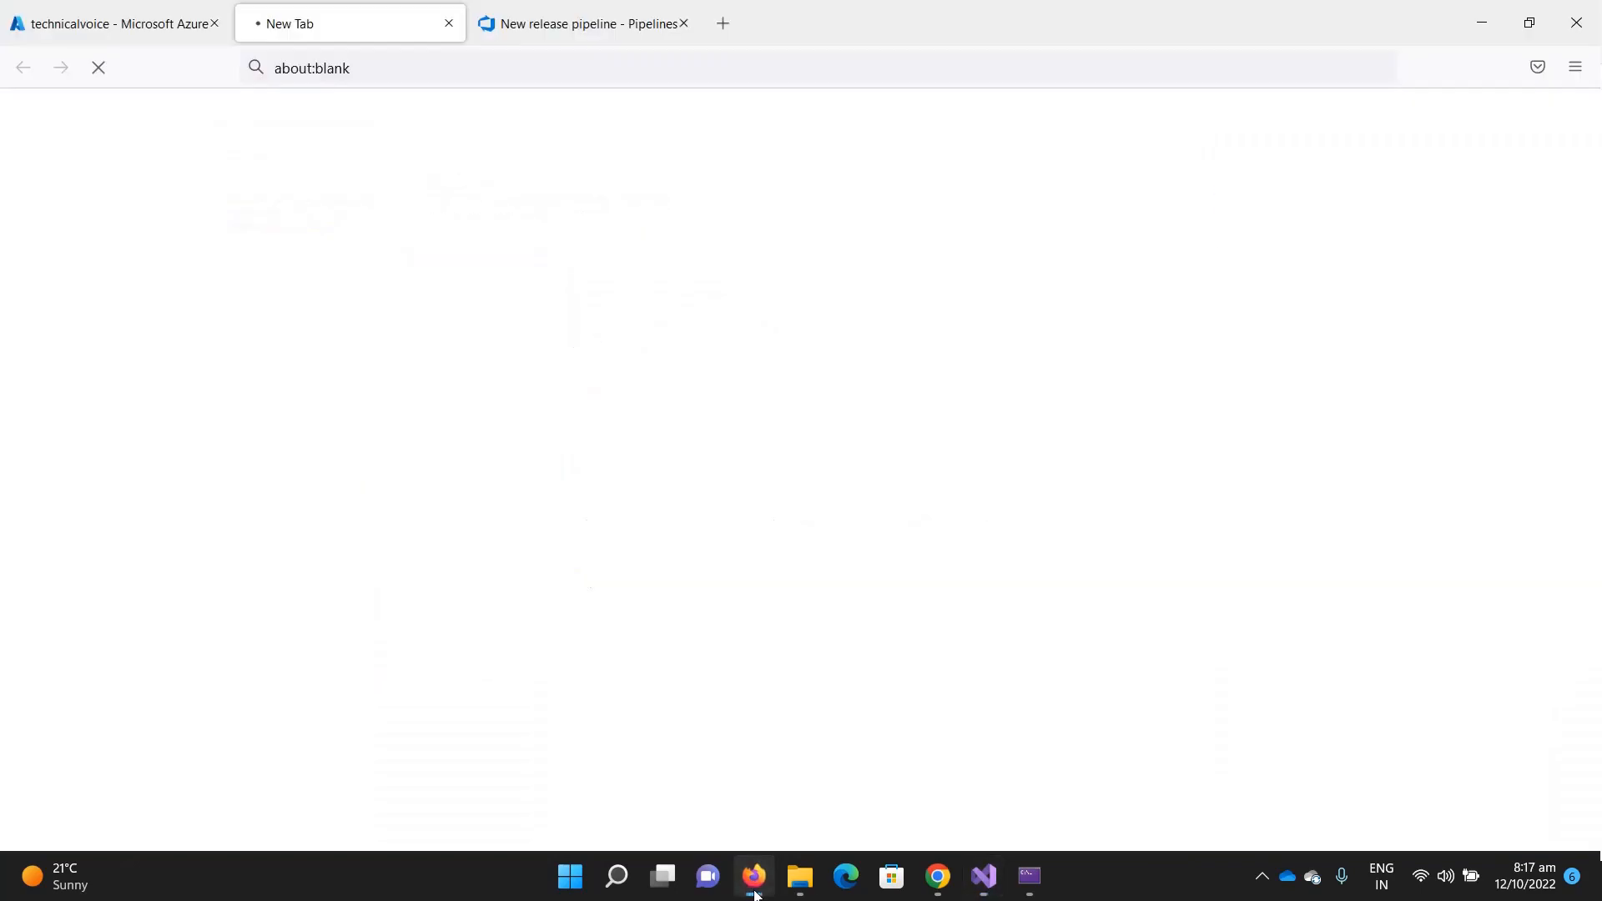
left_click(756, 892)
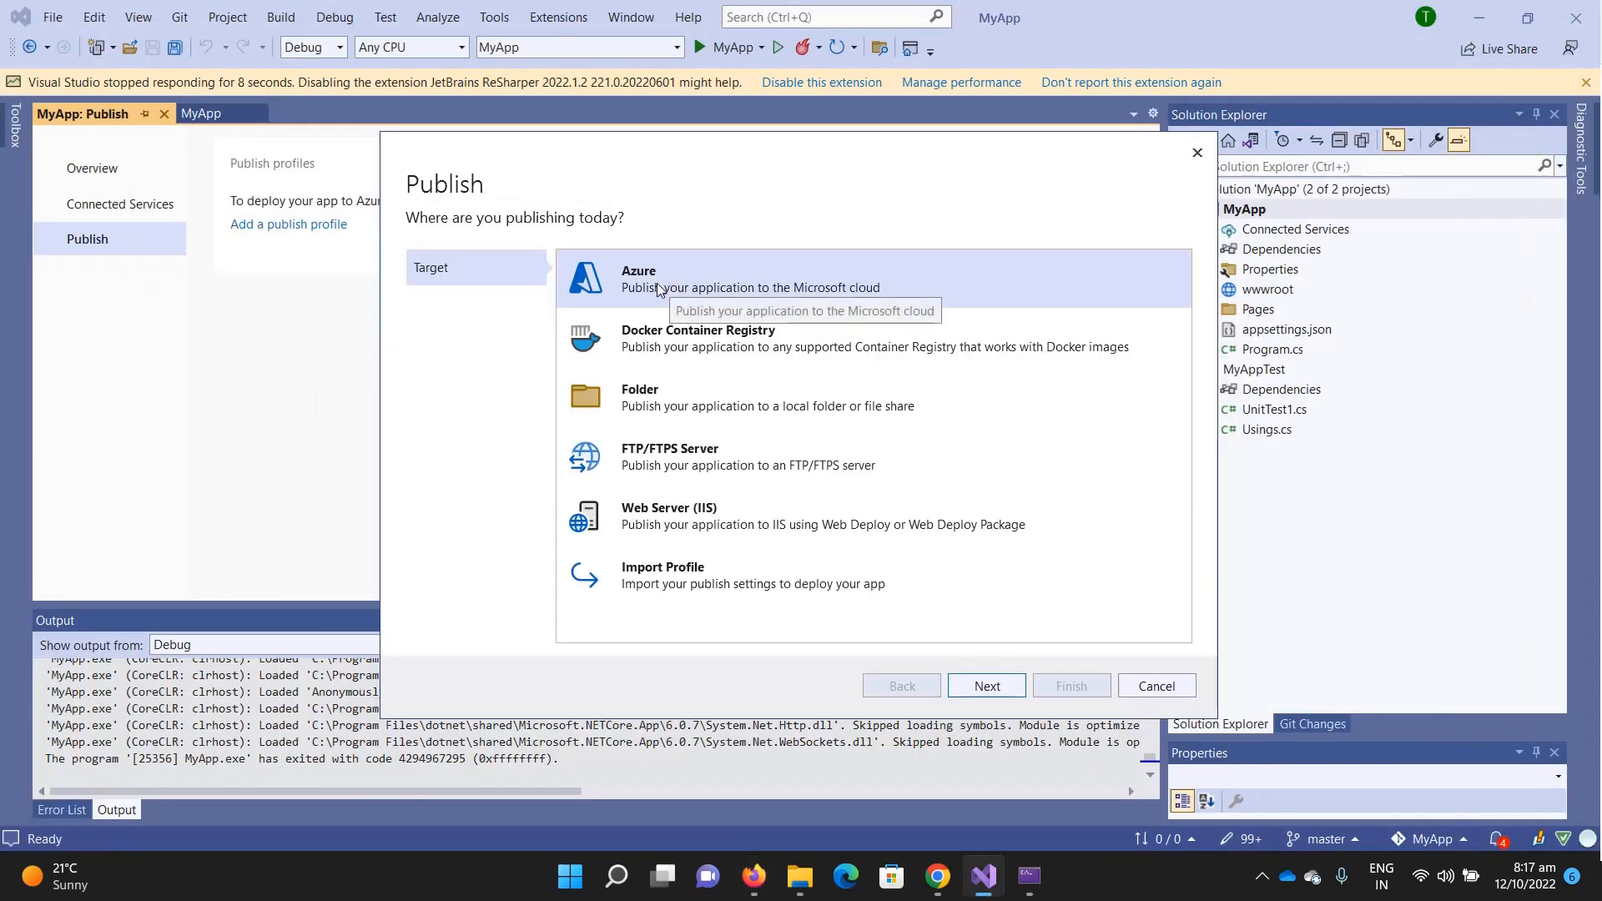
left_click(989, 689)
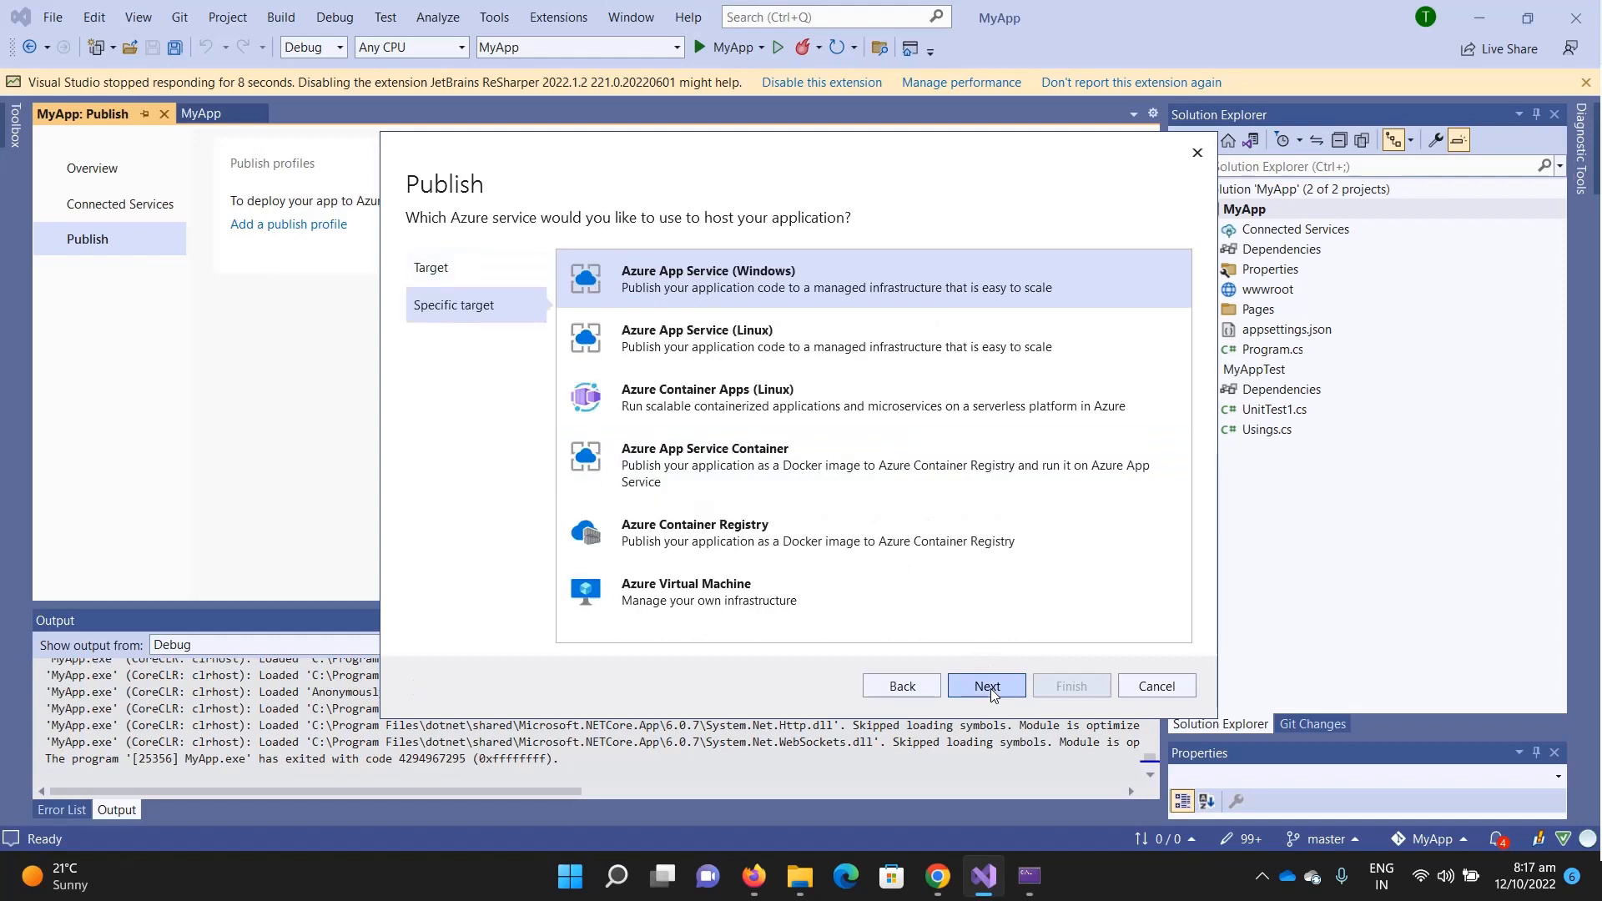
left_click(720, 341)
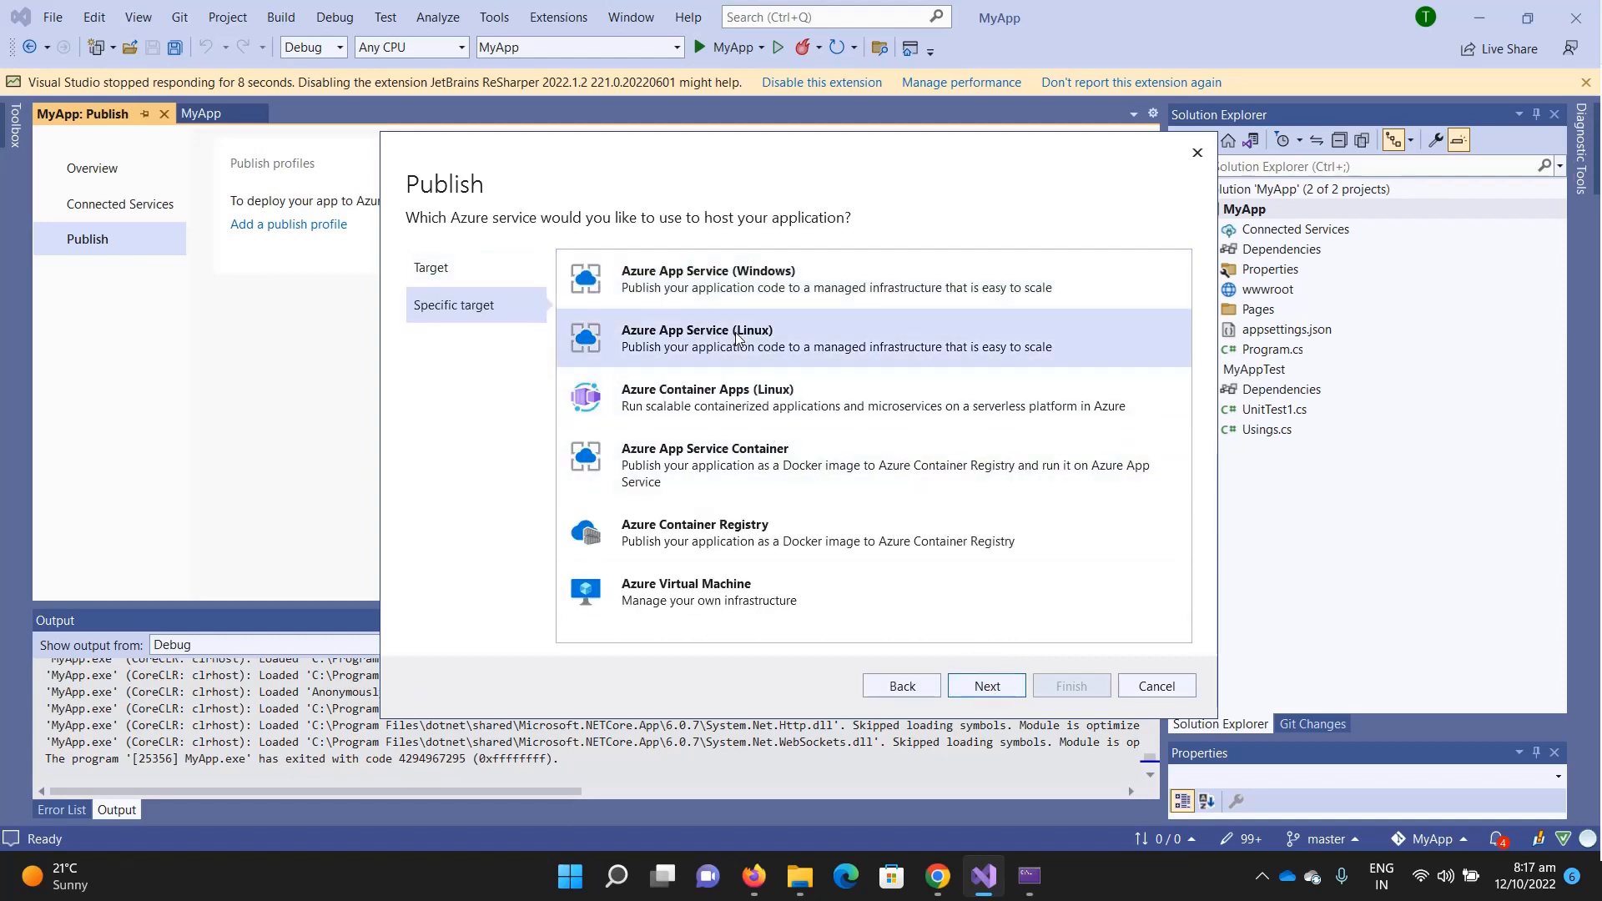
left_click(987, 685)
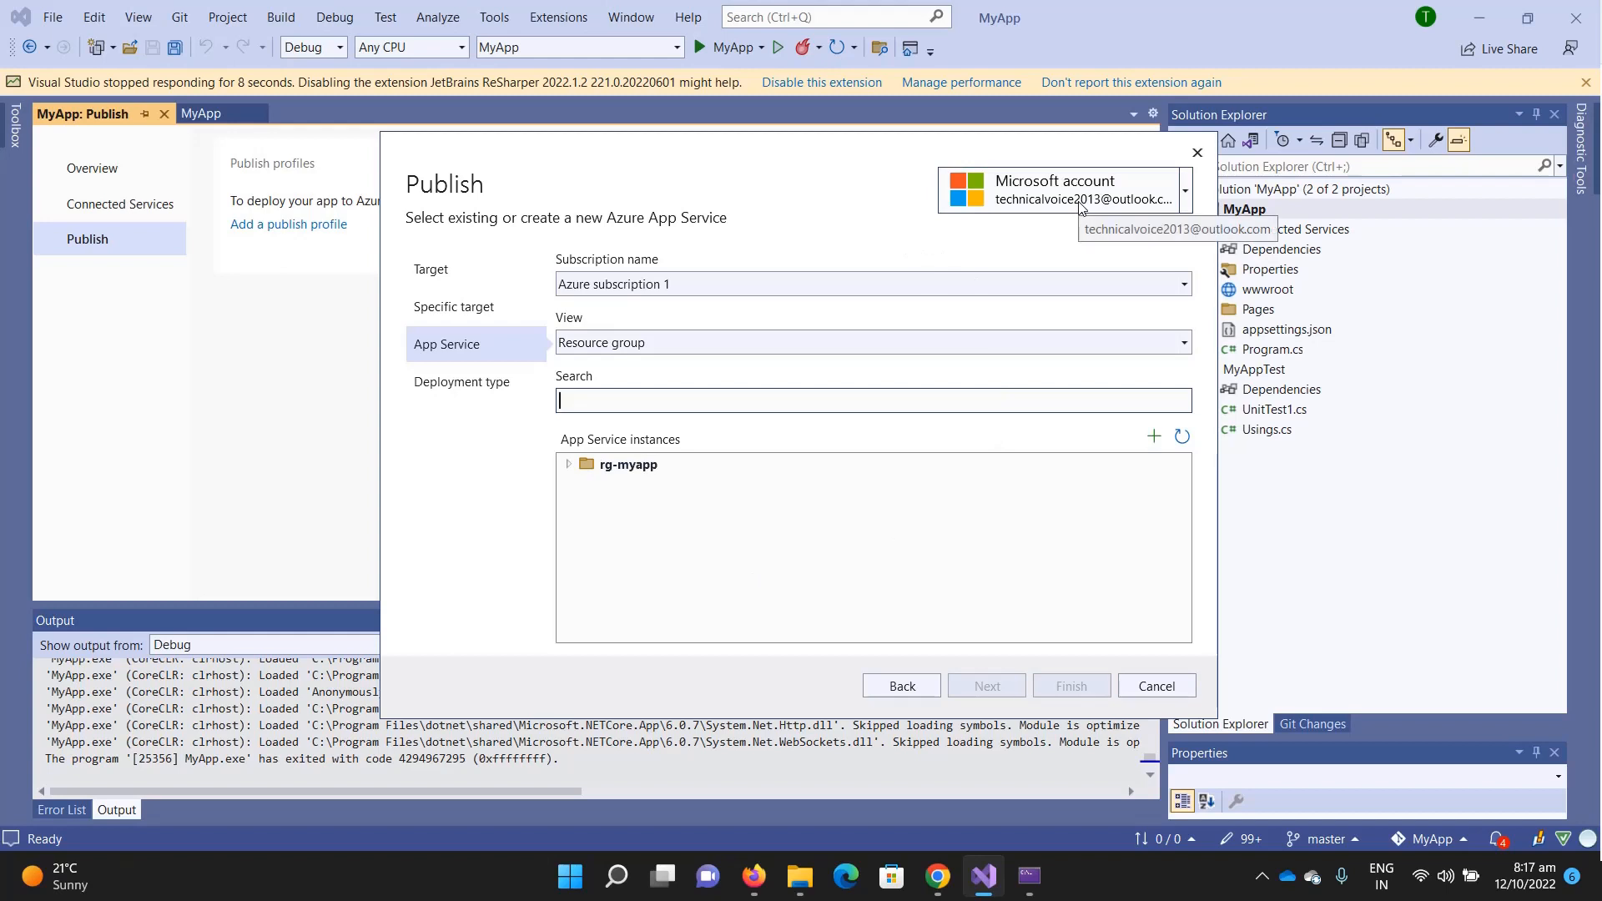
- Choose the technicalvoice app service in the rg-myapp resource group and create the publish profile
left_click(568, 464)
left_click(584, 486)
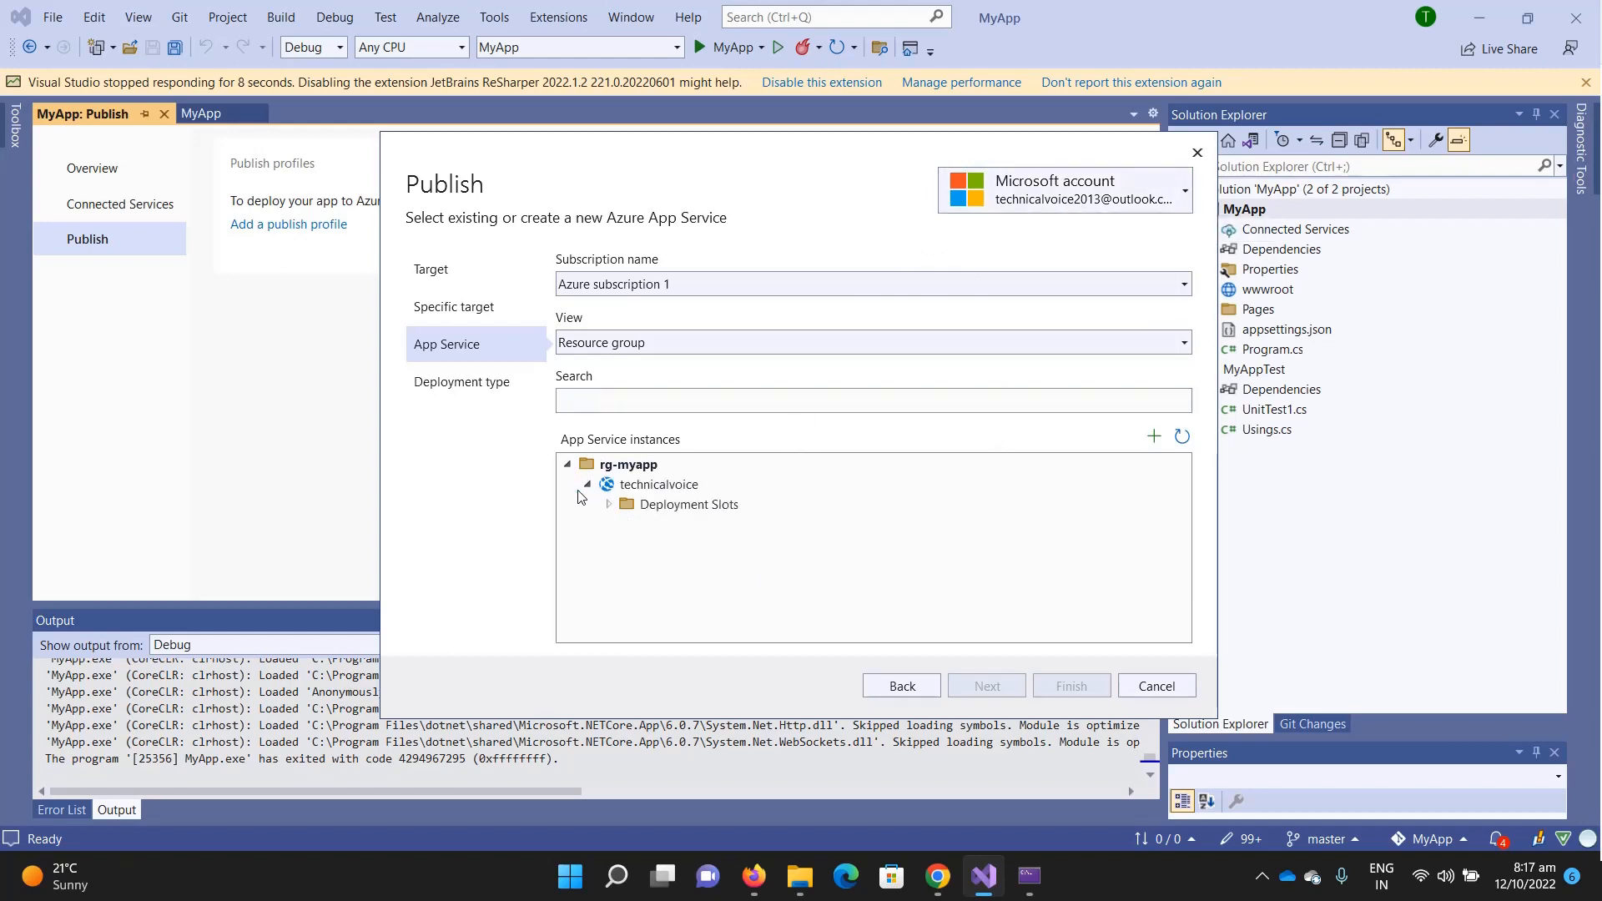
left_click(665, 486)
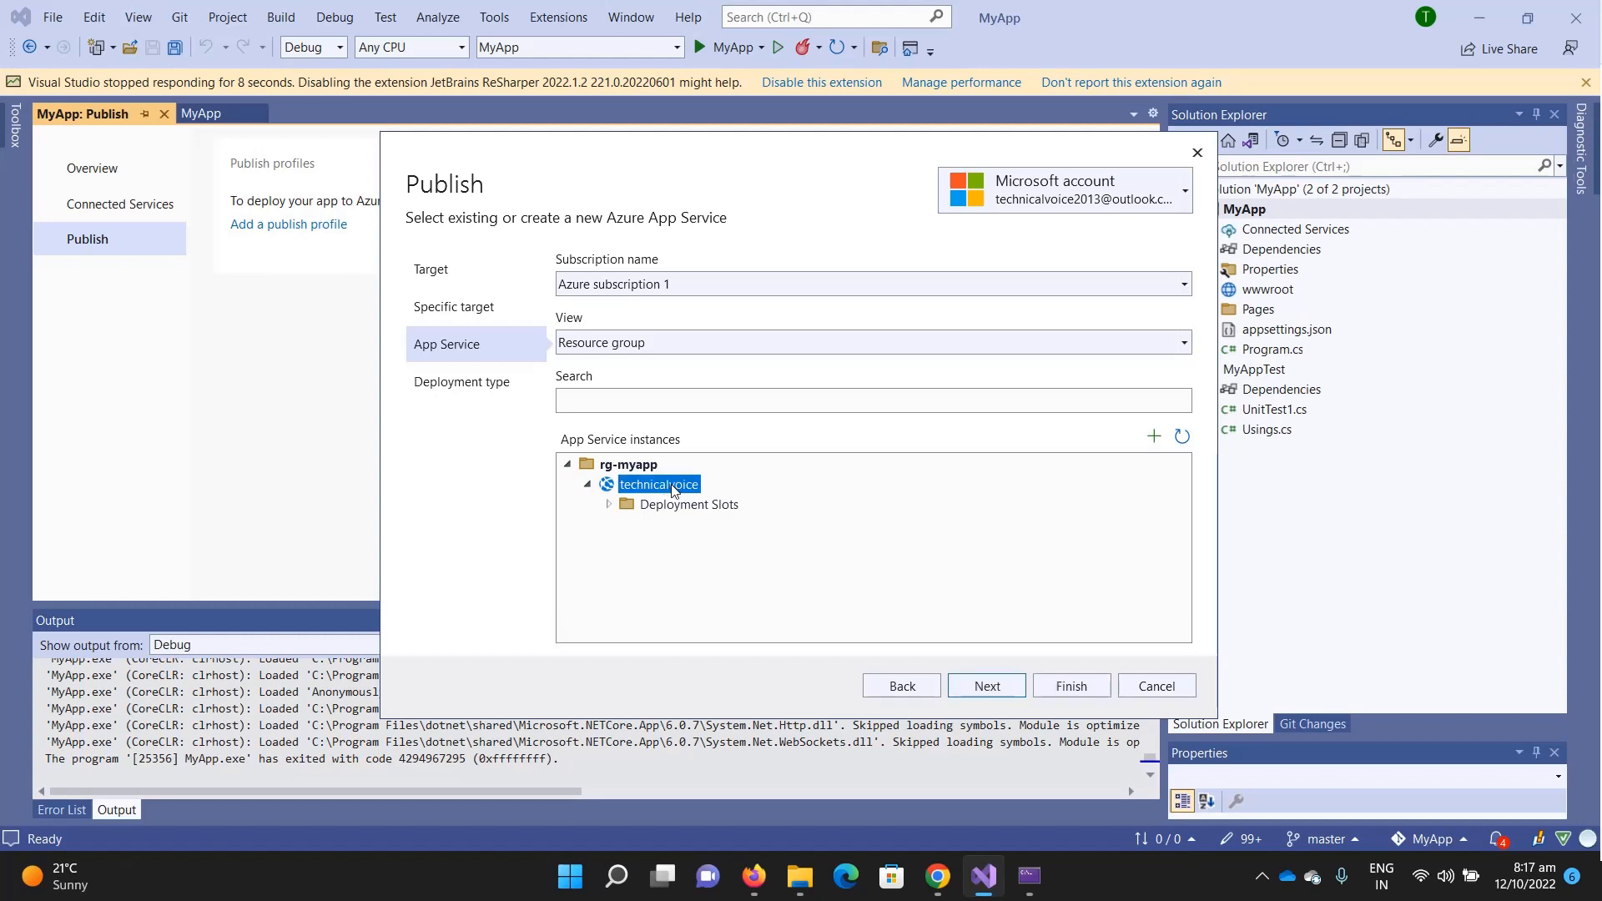
left_click(1073, 688)
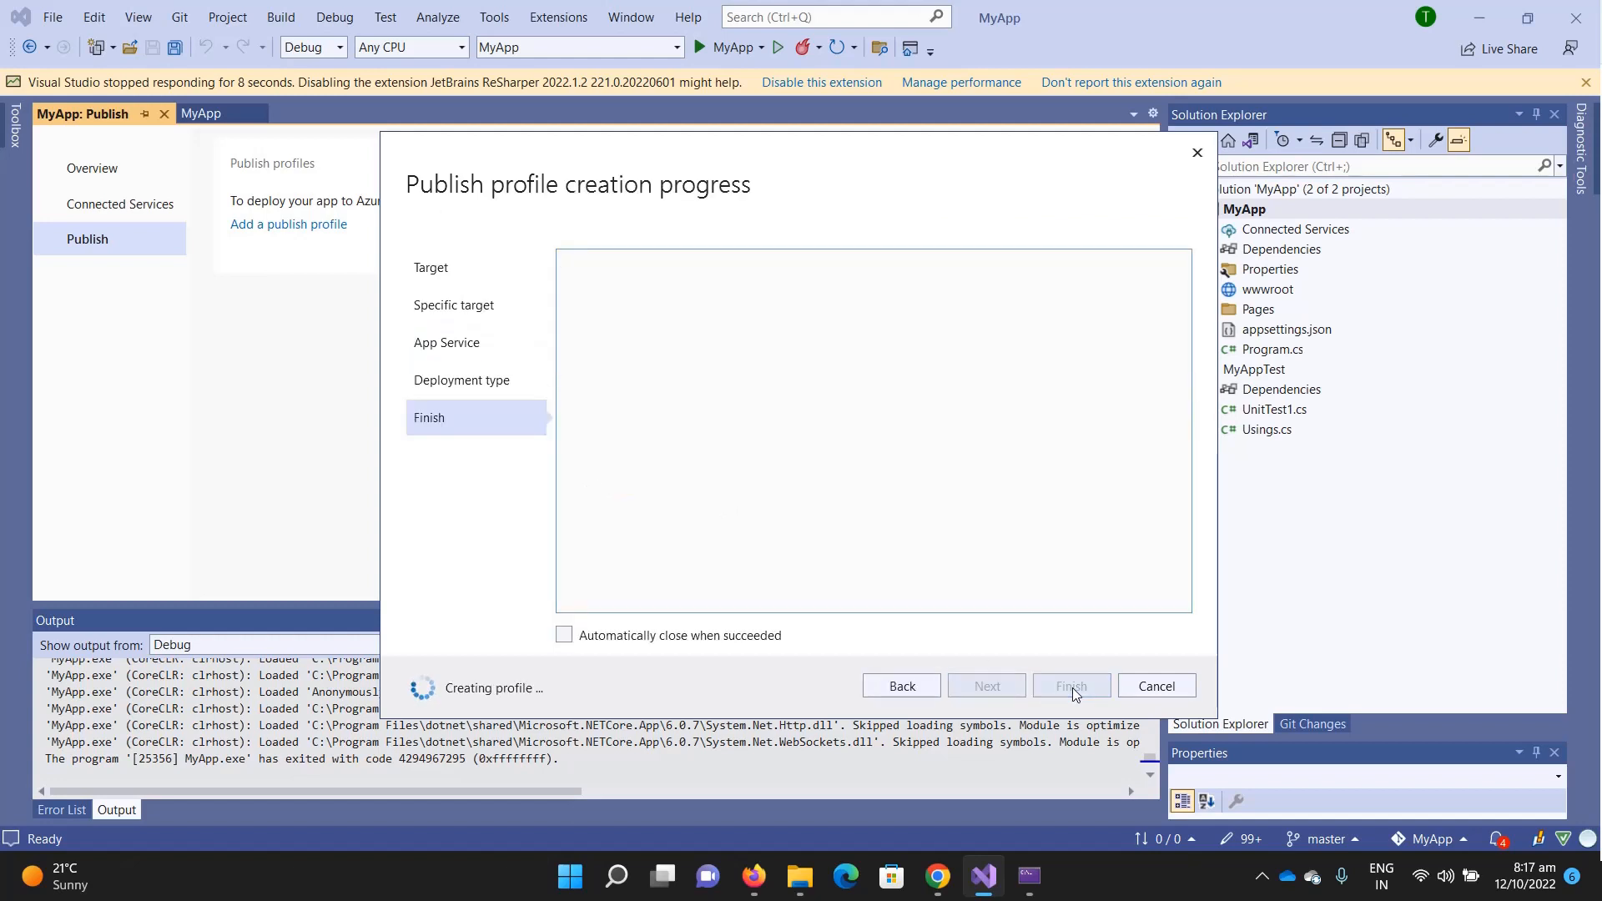
left_click(752, 876)
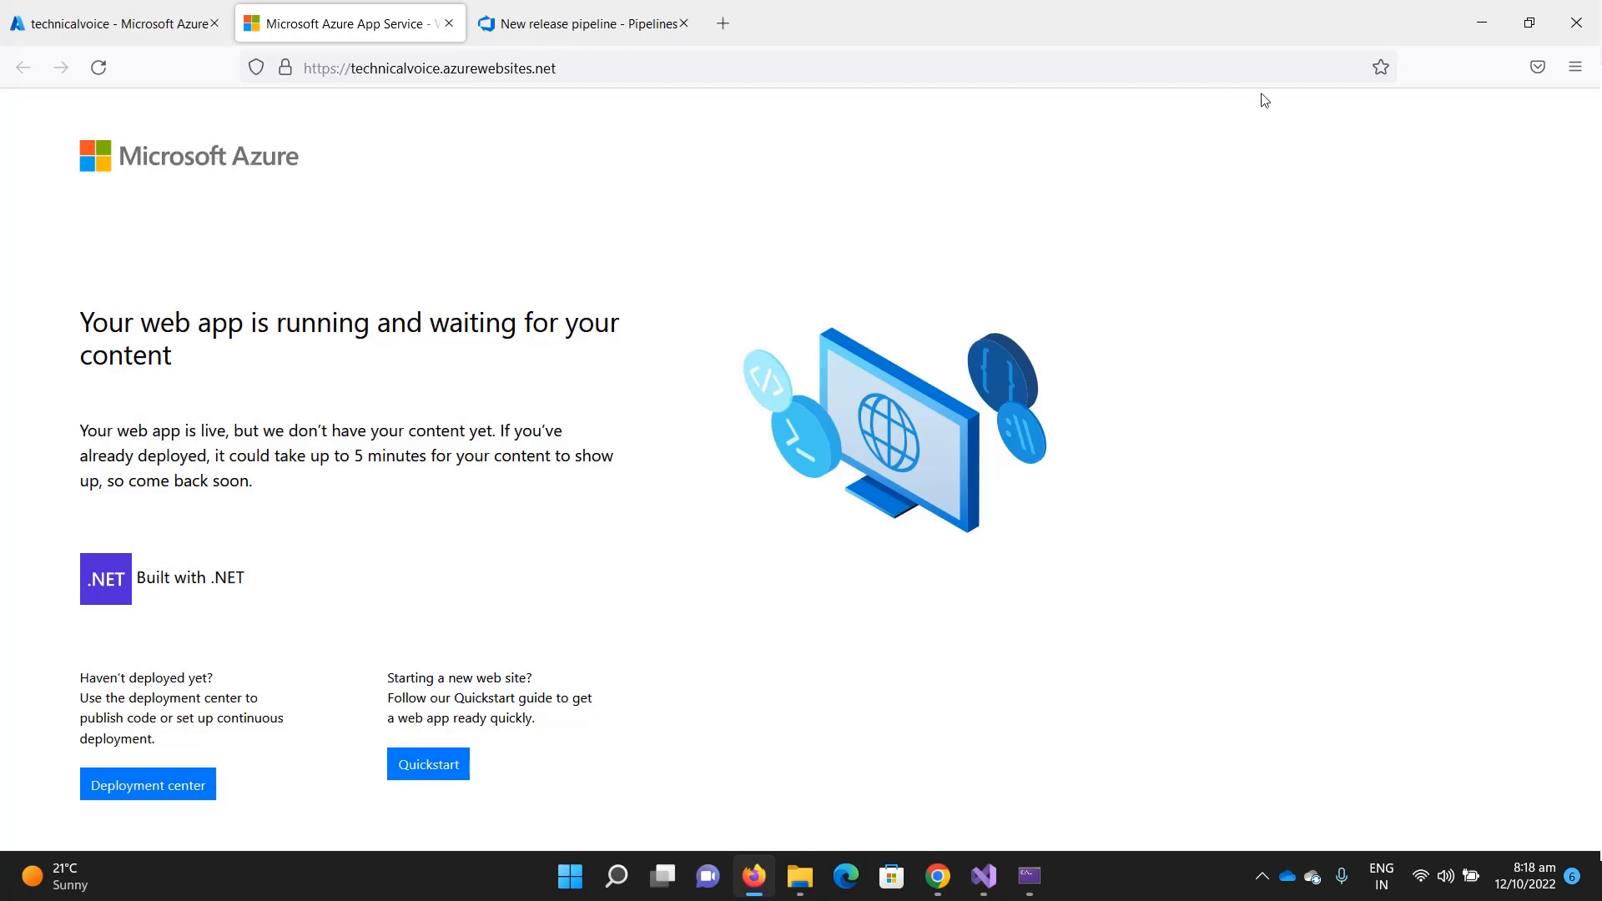
left_click(1482, 24)
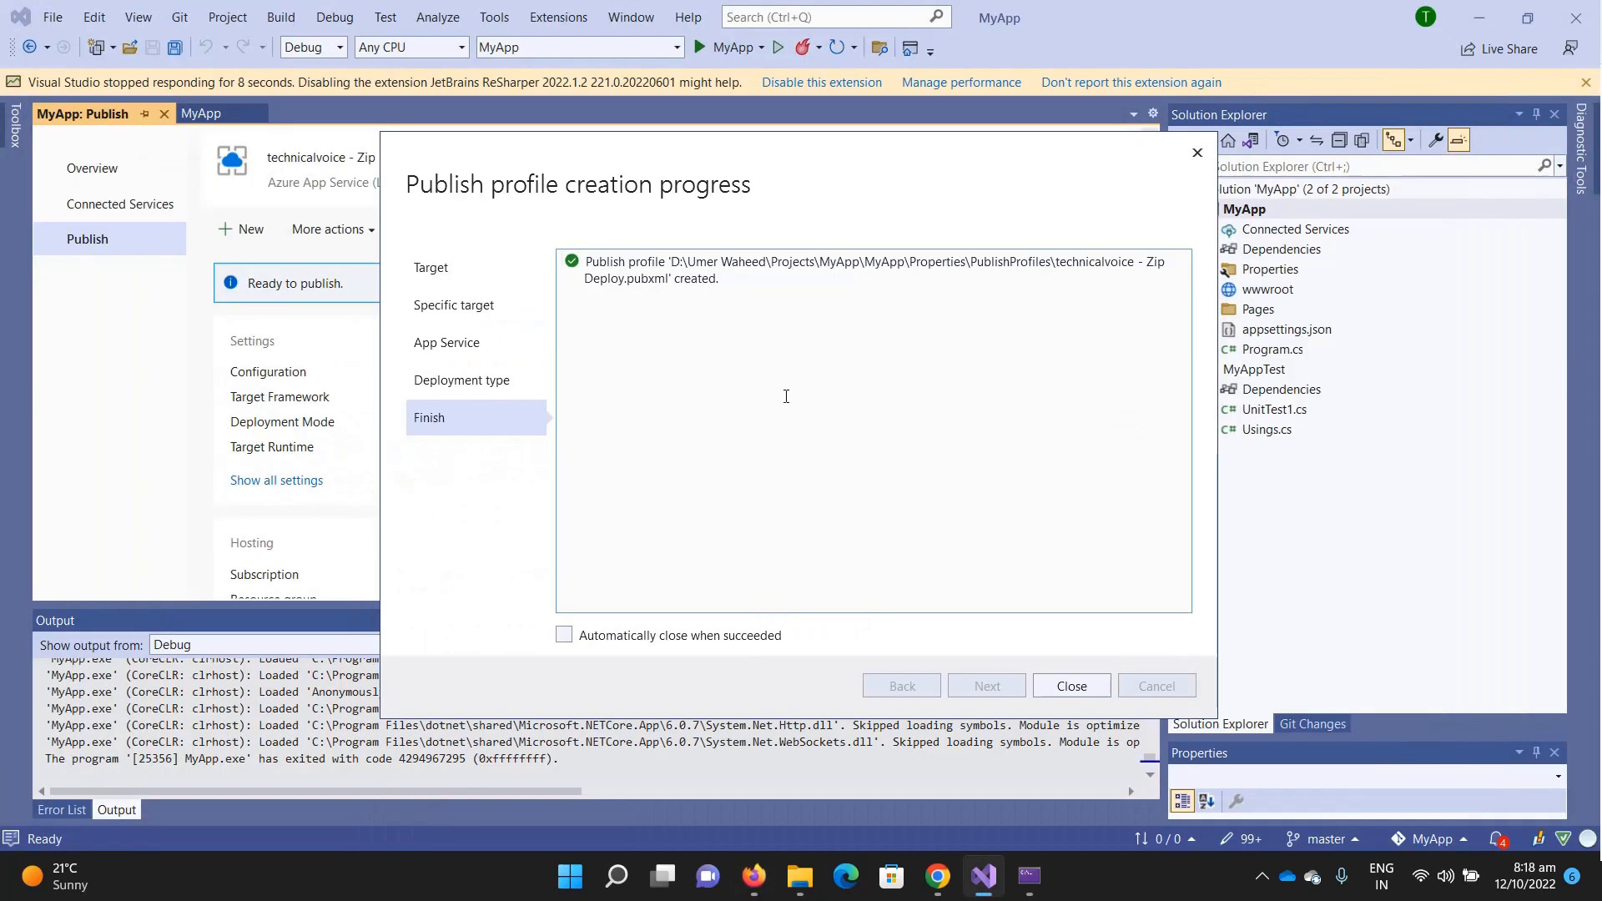
left_click(1079, 686)
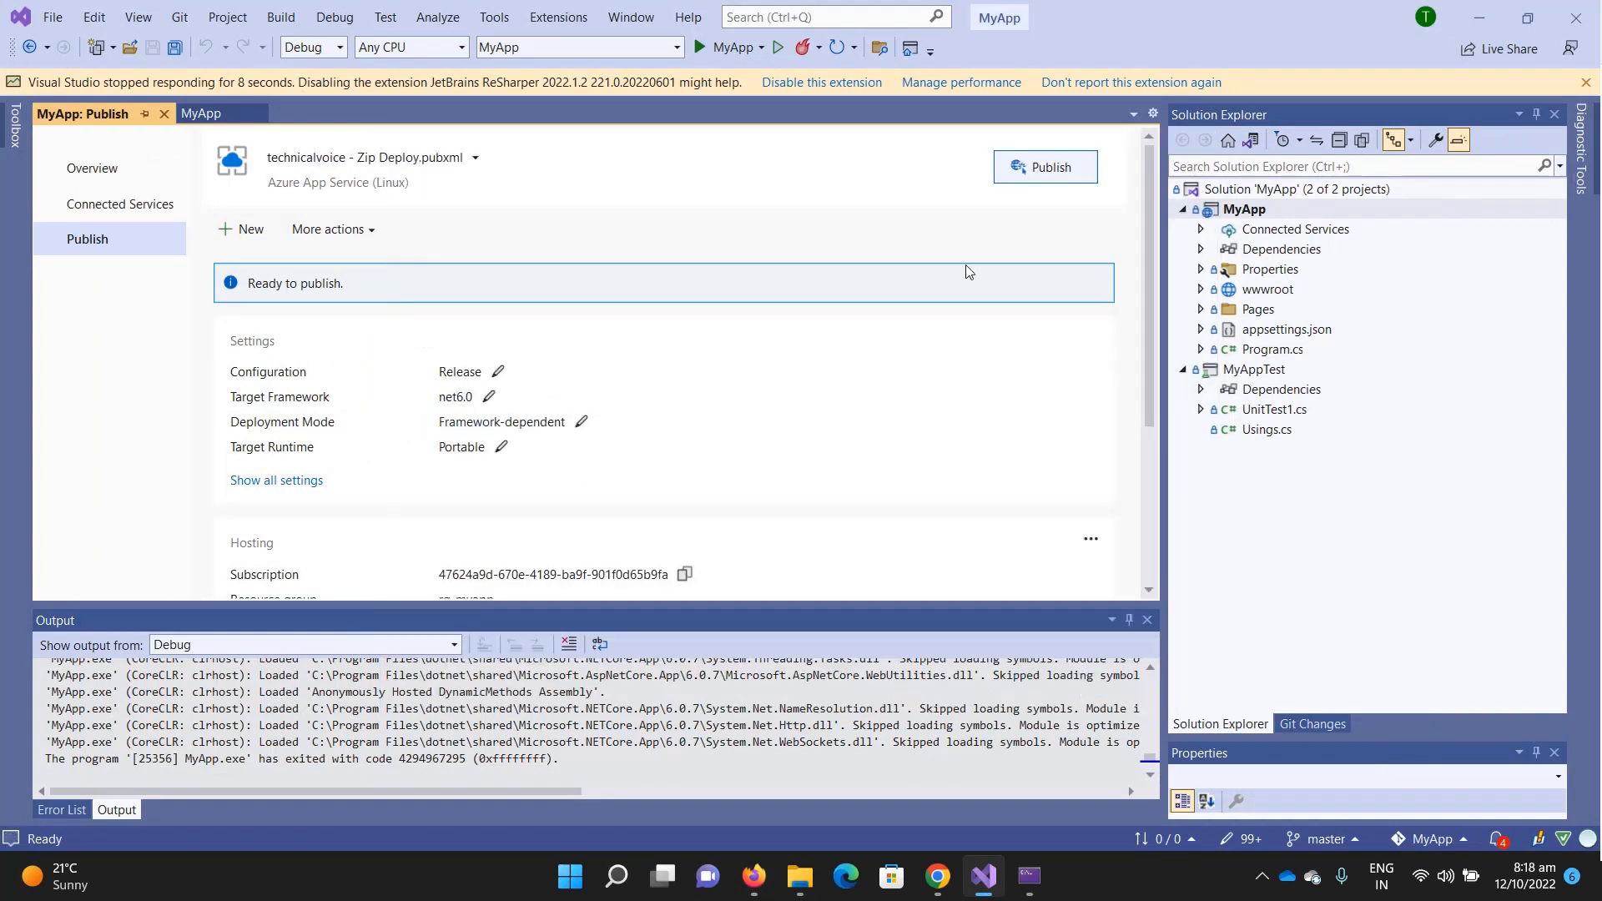
- Publish MyApp with the technicalvoice - Zip Deploy profile and enlarge the build output area
left_click(1039, 165)
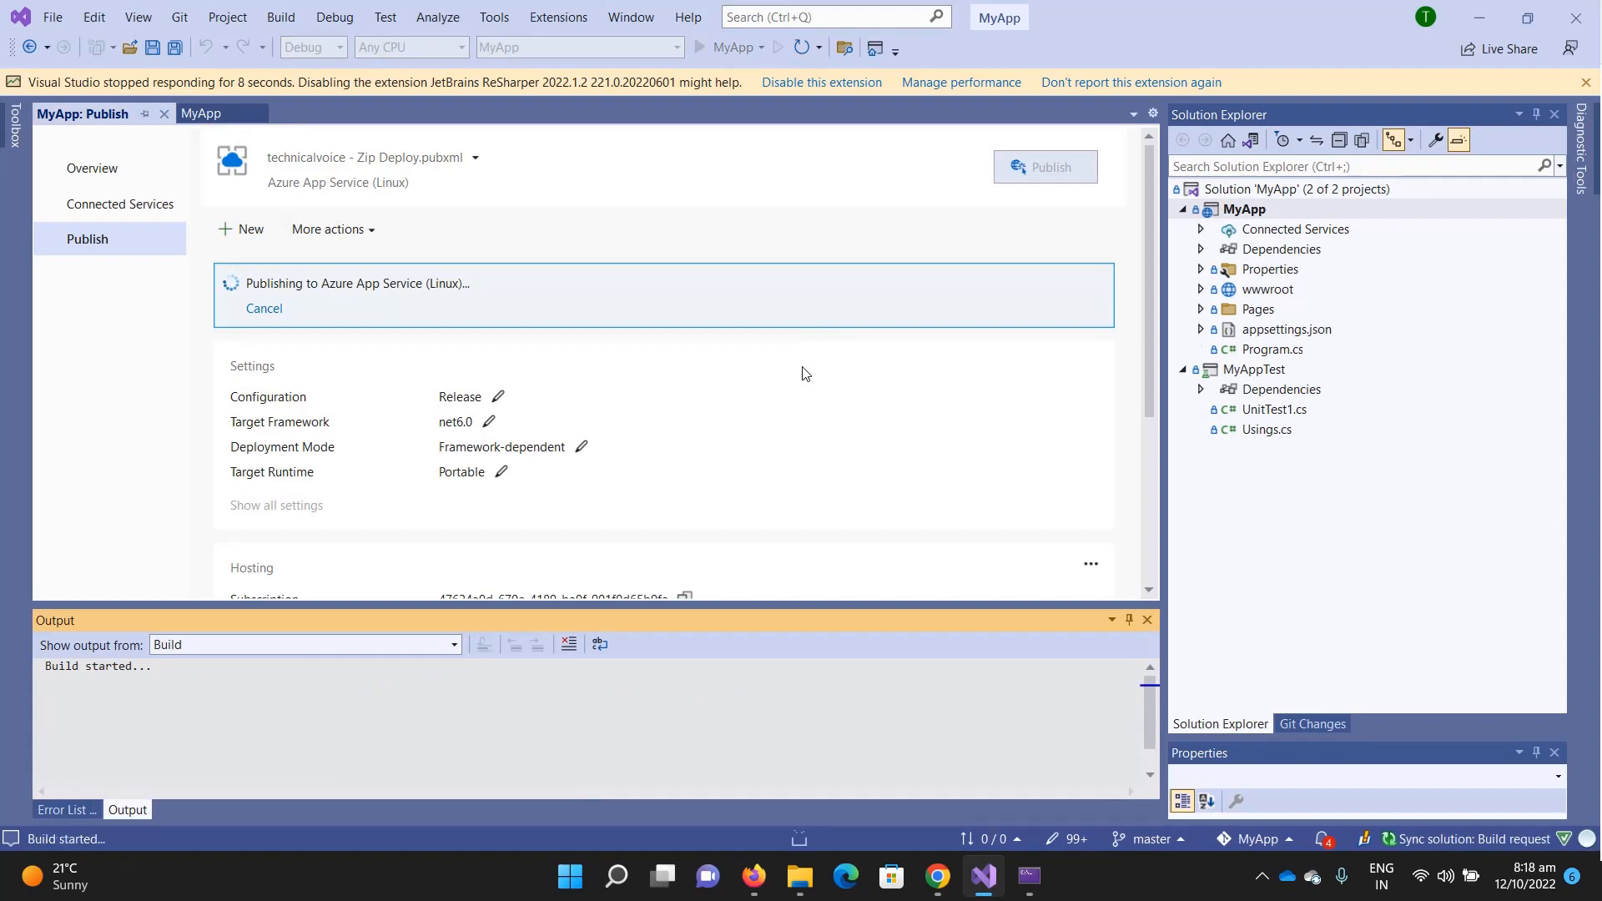
left_click_drag(727, 604, 747, 489)
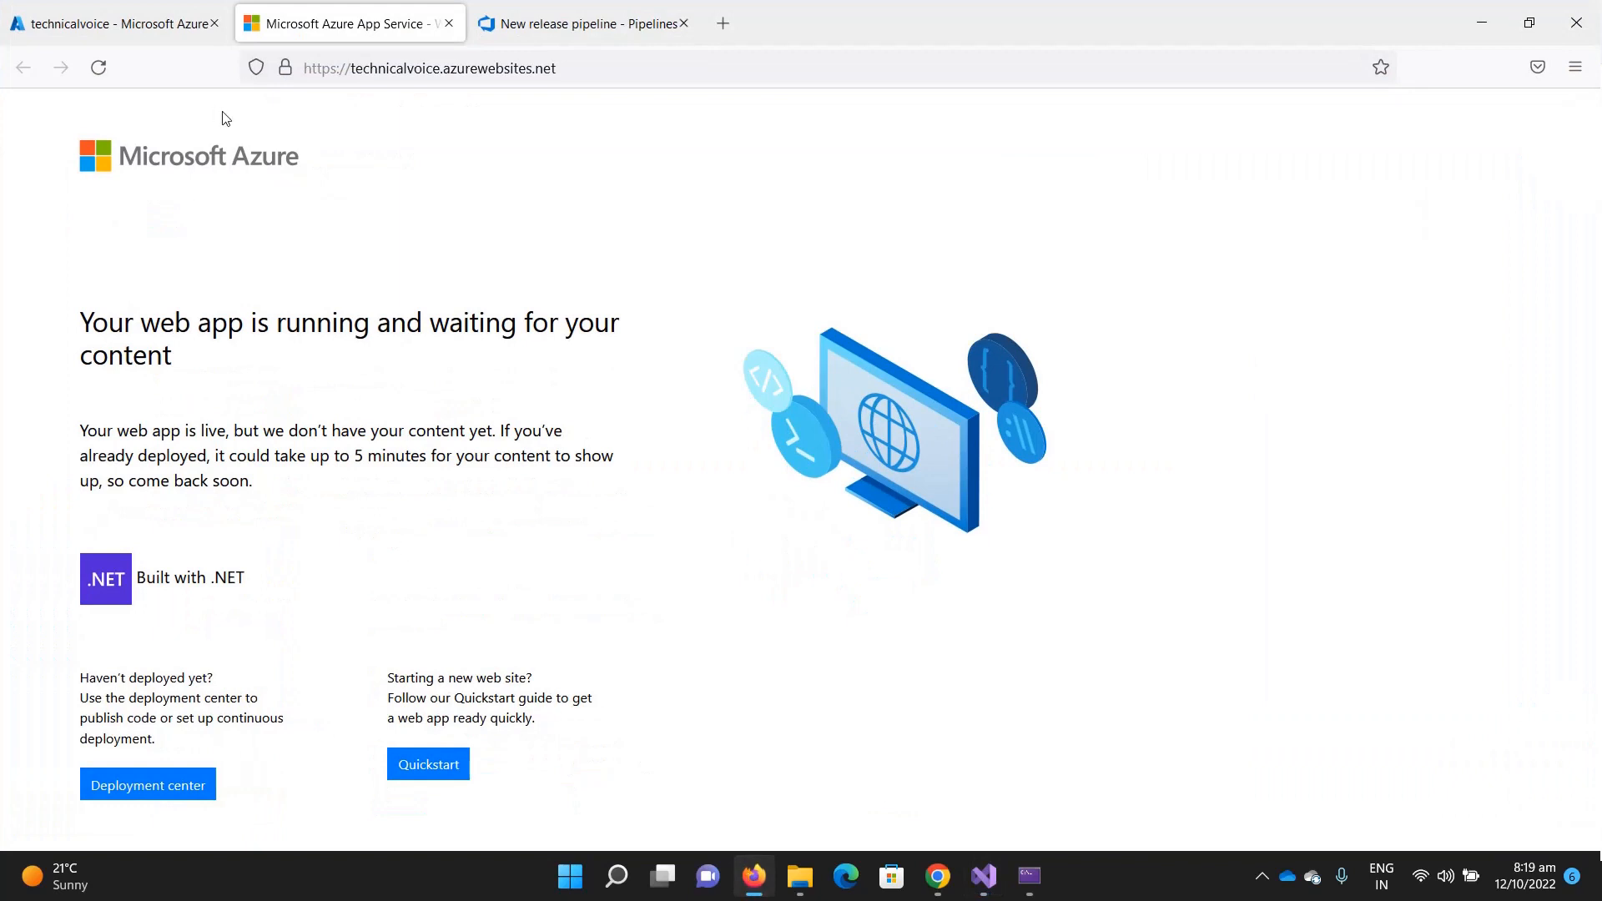
- Reload the technicalvoice site in the browser and check the publish status in Visual Studio
left_click(108, 65)
left_click(108, 67)
left_click(98, 67)
left_click(134, 22)
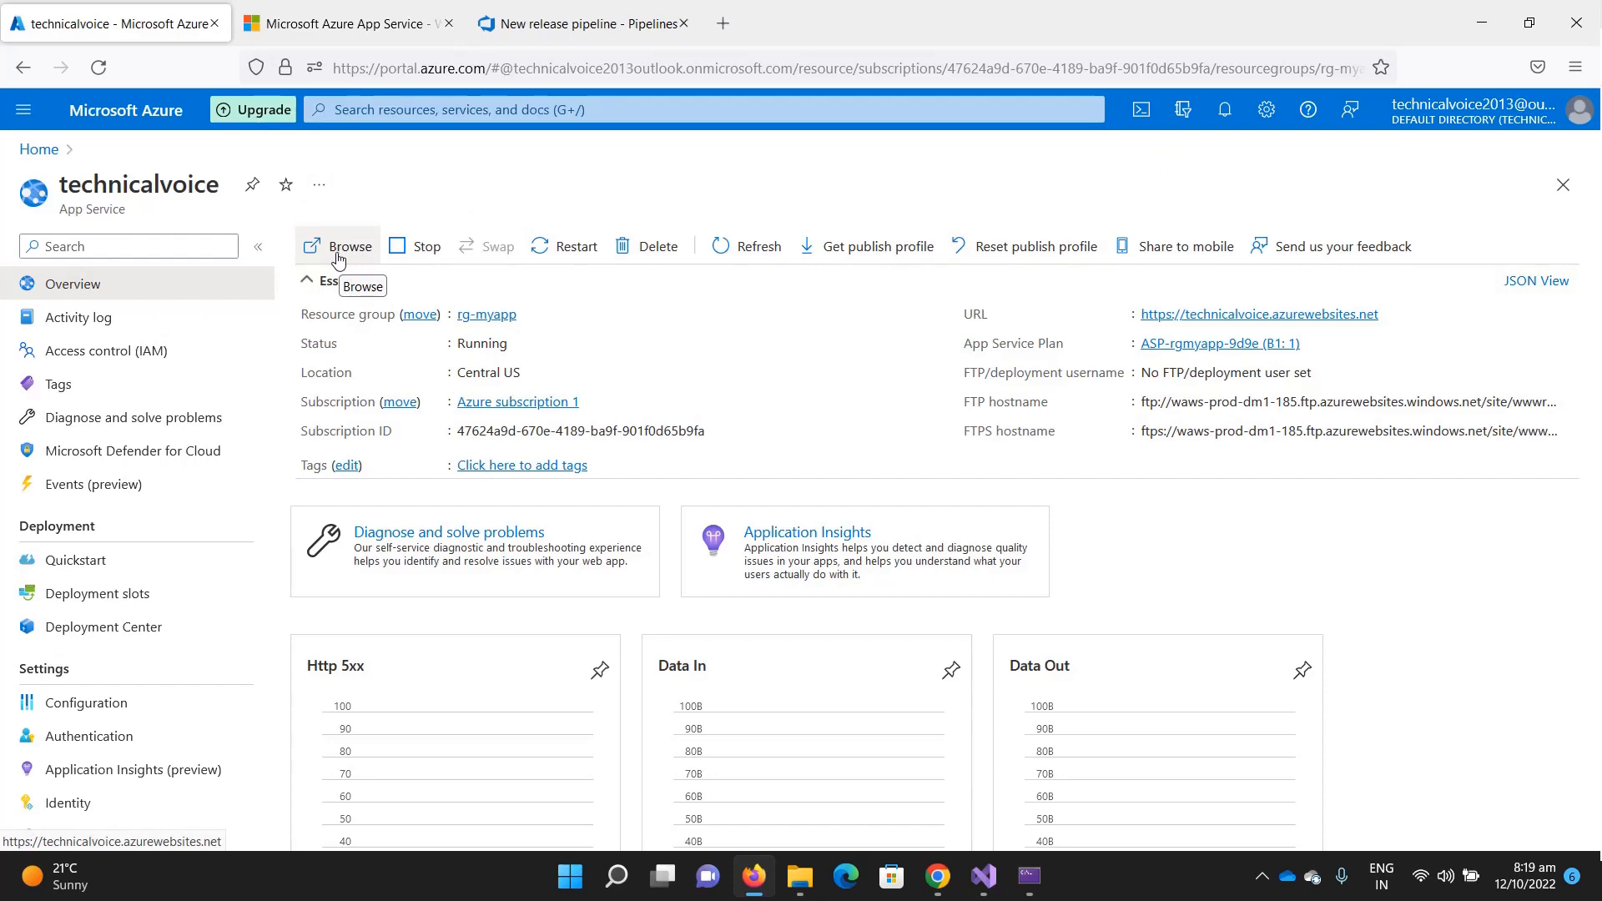
left_click(983, 878)
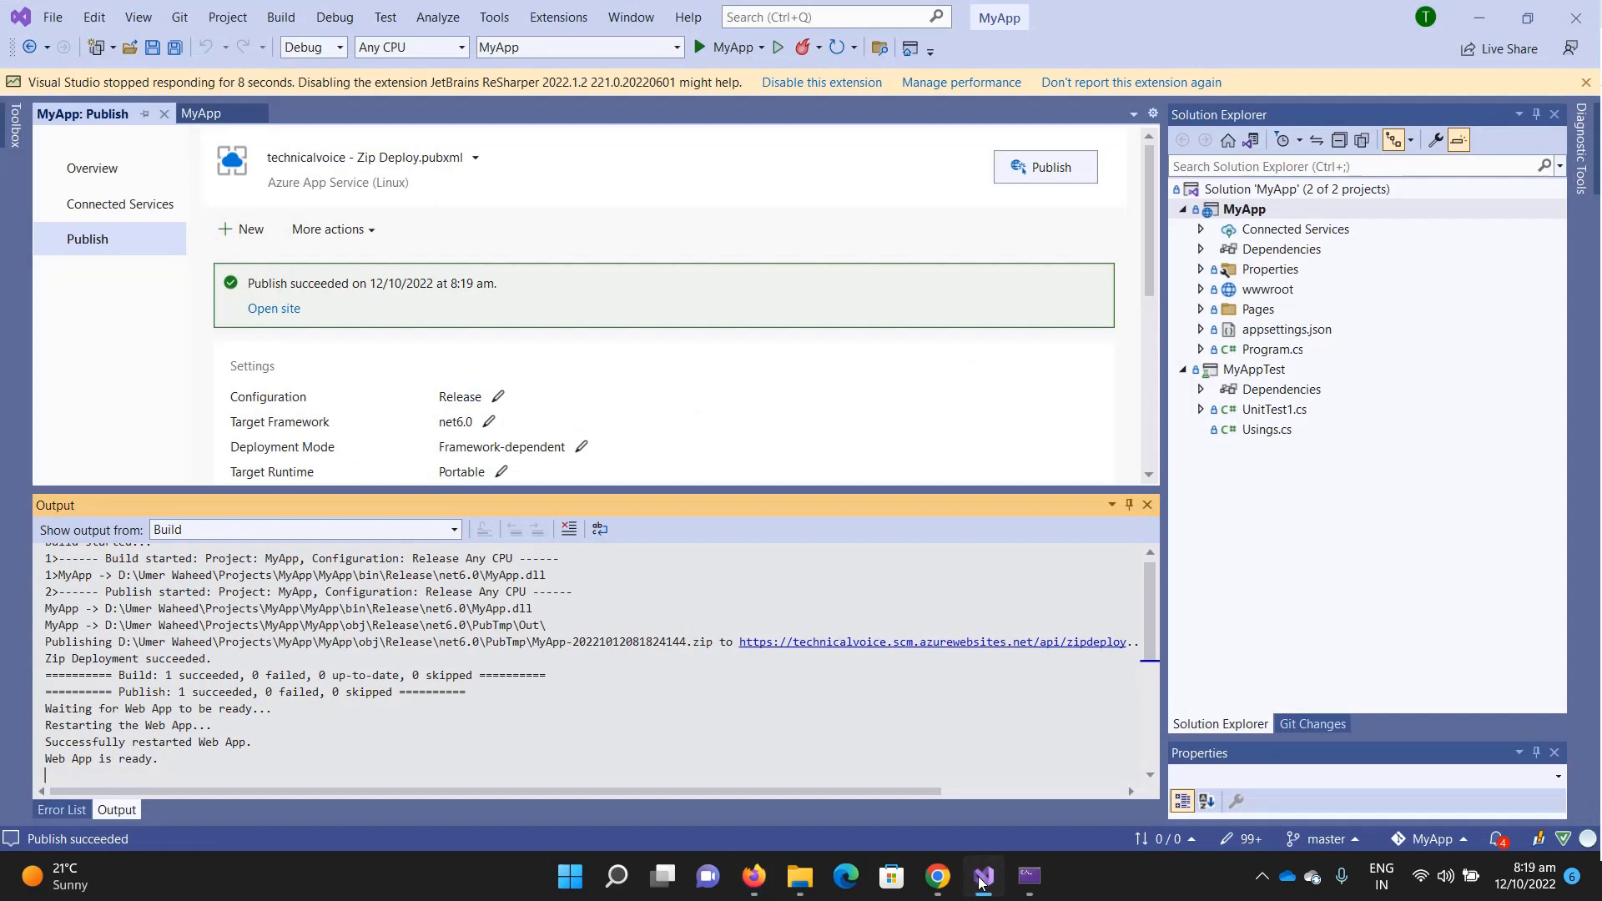
left_click(983, 878)
left_click(319, 18)
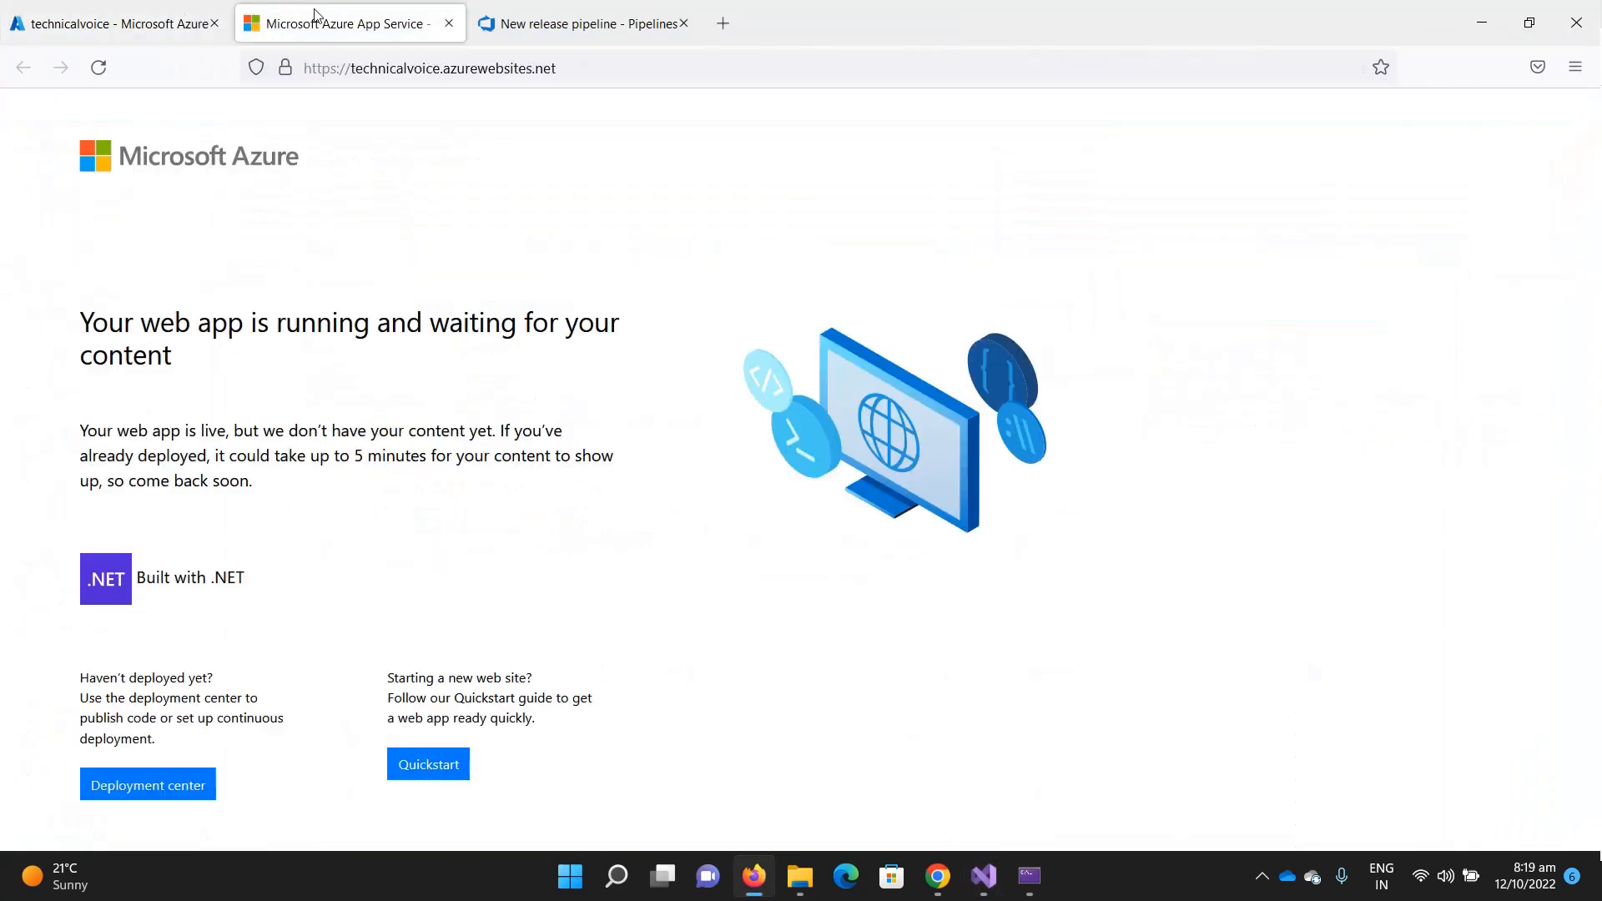
left_click(93, 78)
left_click(1028, 78)
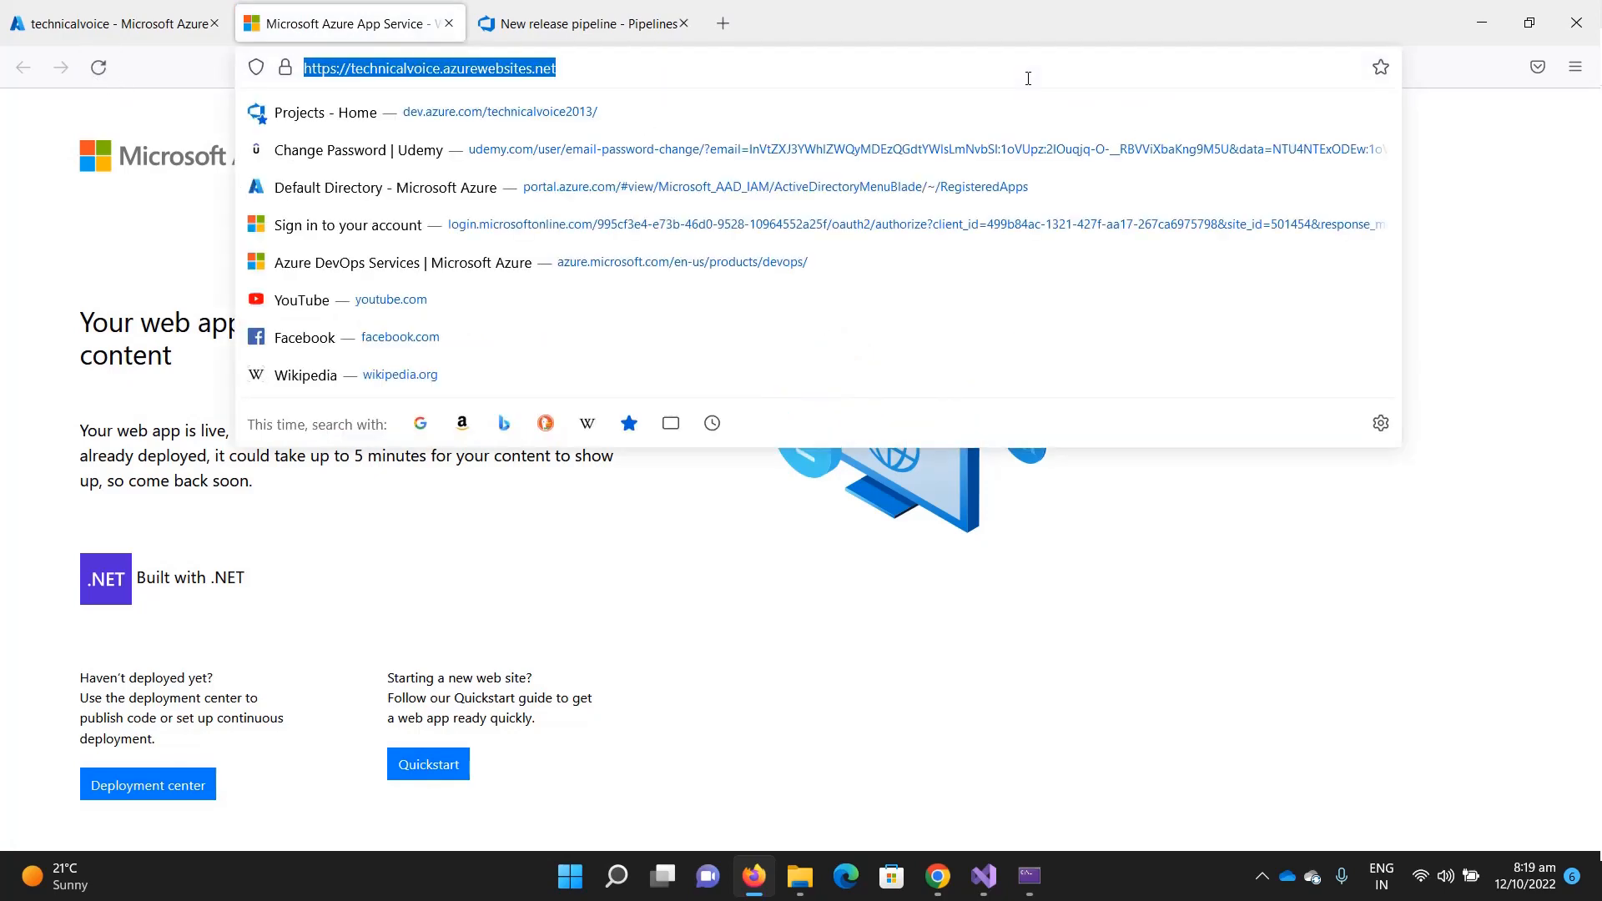
key("Return")
left_click(148, 25)
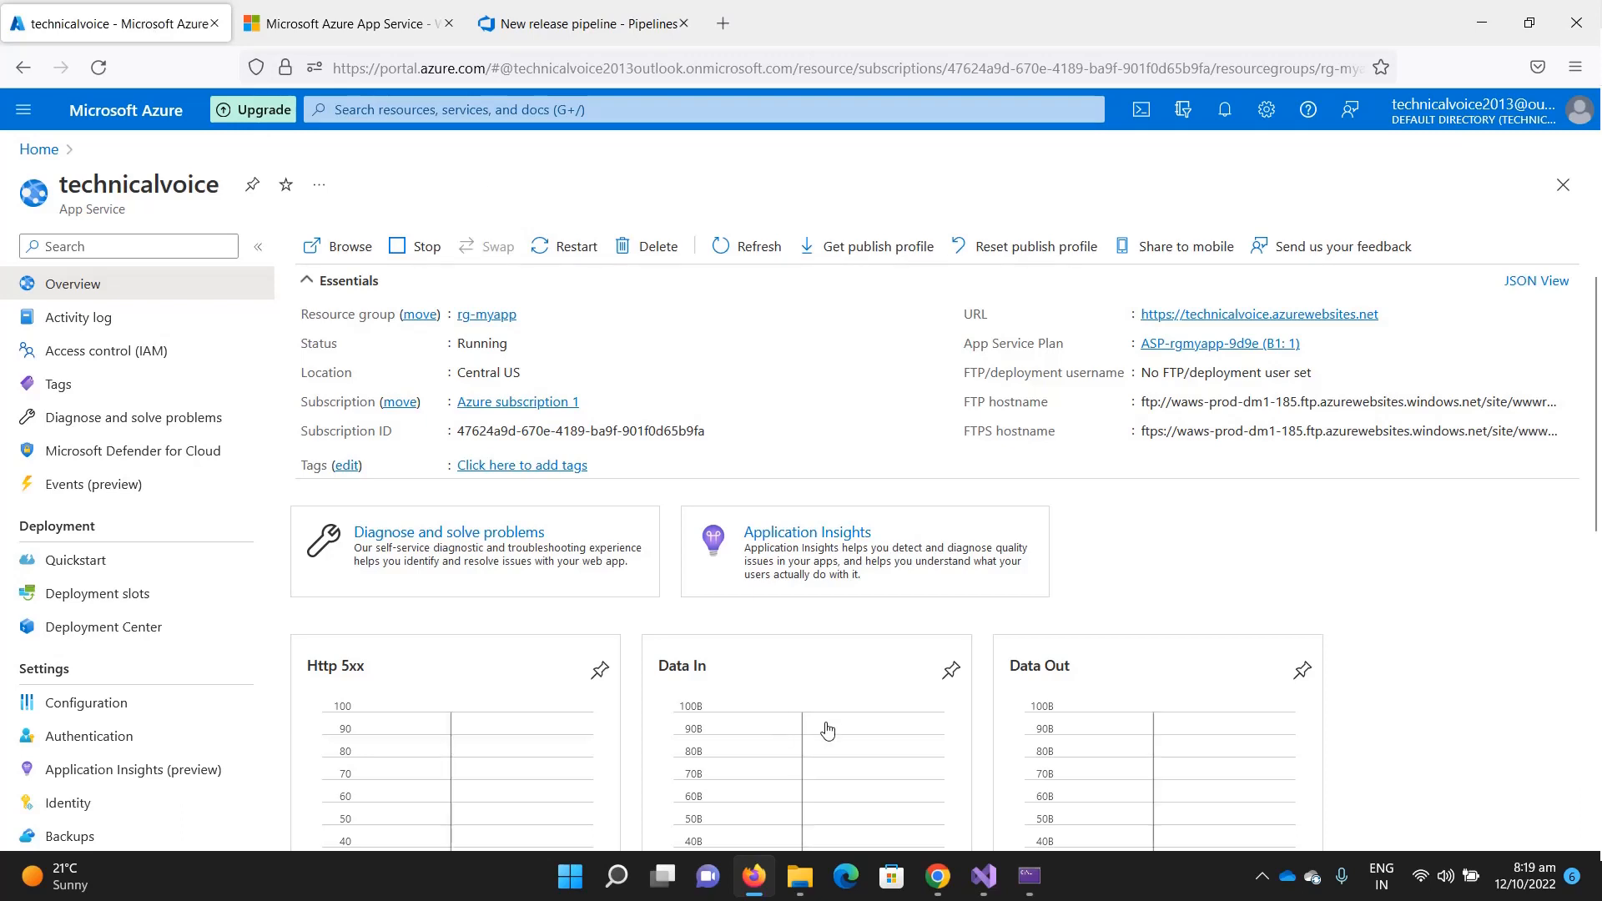
- Switch to Visual Studio and copy the line with the zipdeploy address from the publish output
left_click(986, 887)
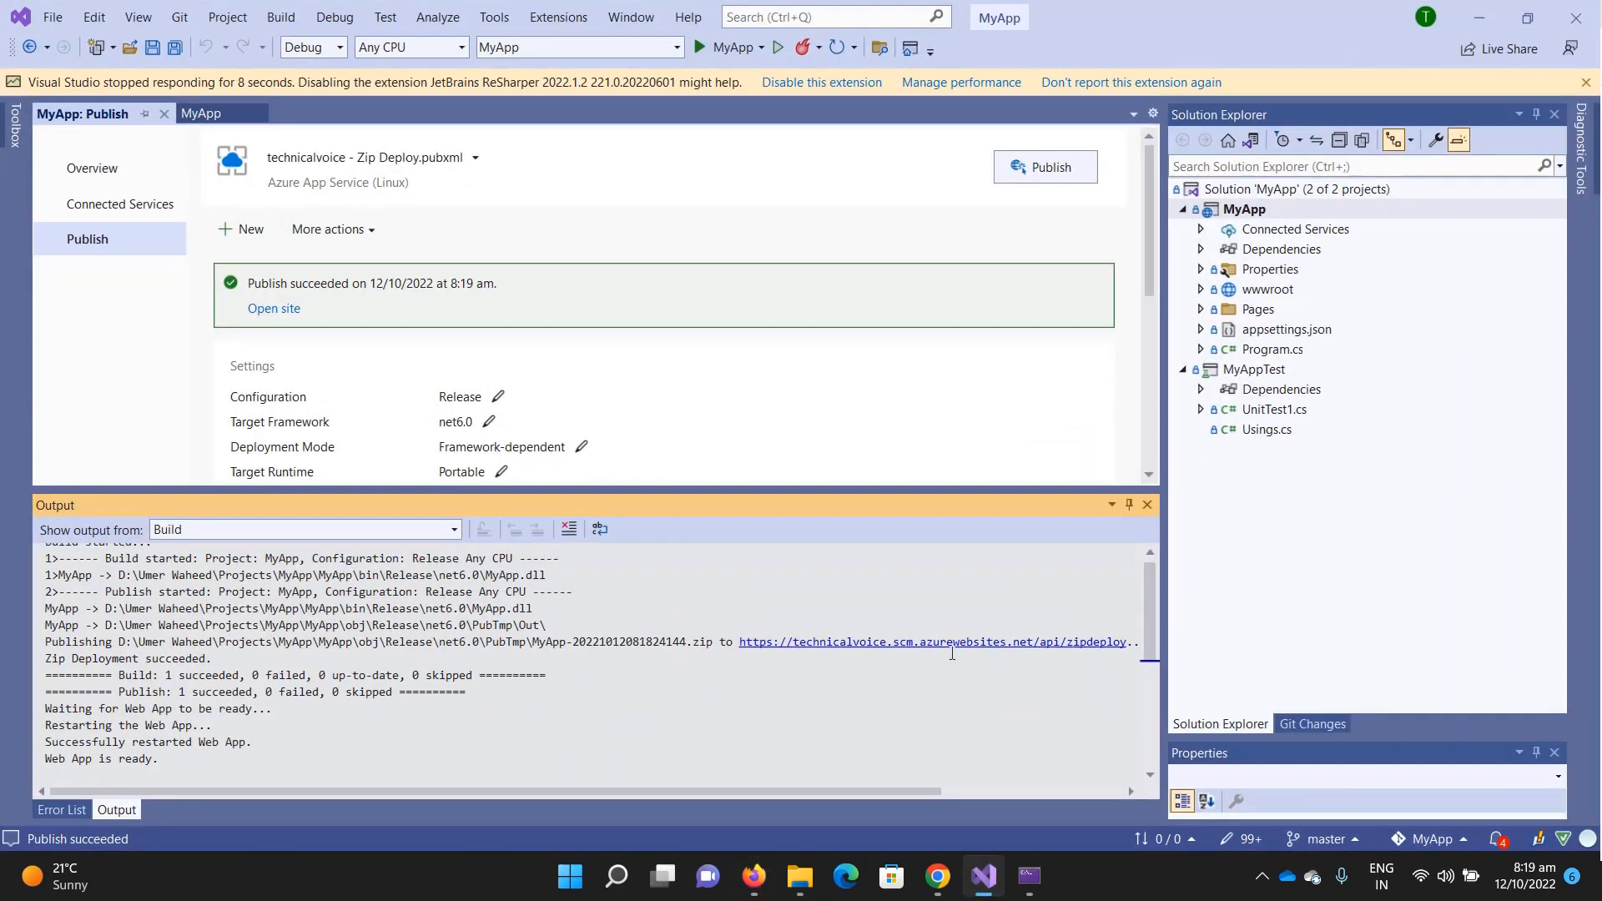
scroll(833, 665, "down", 1)
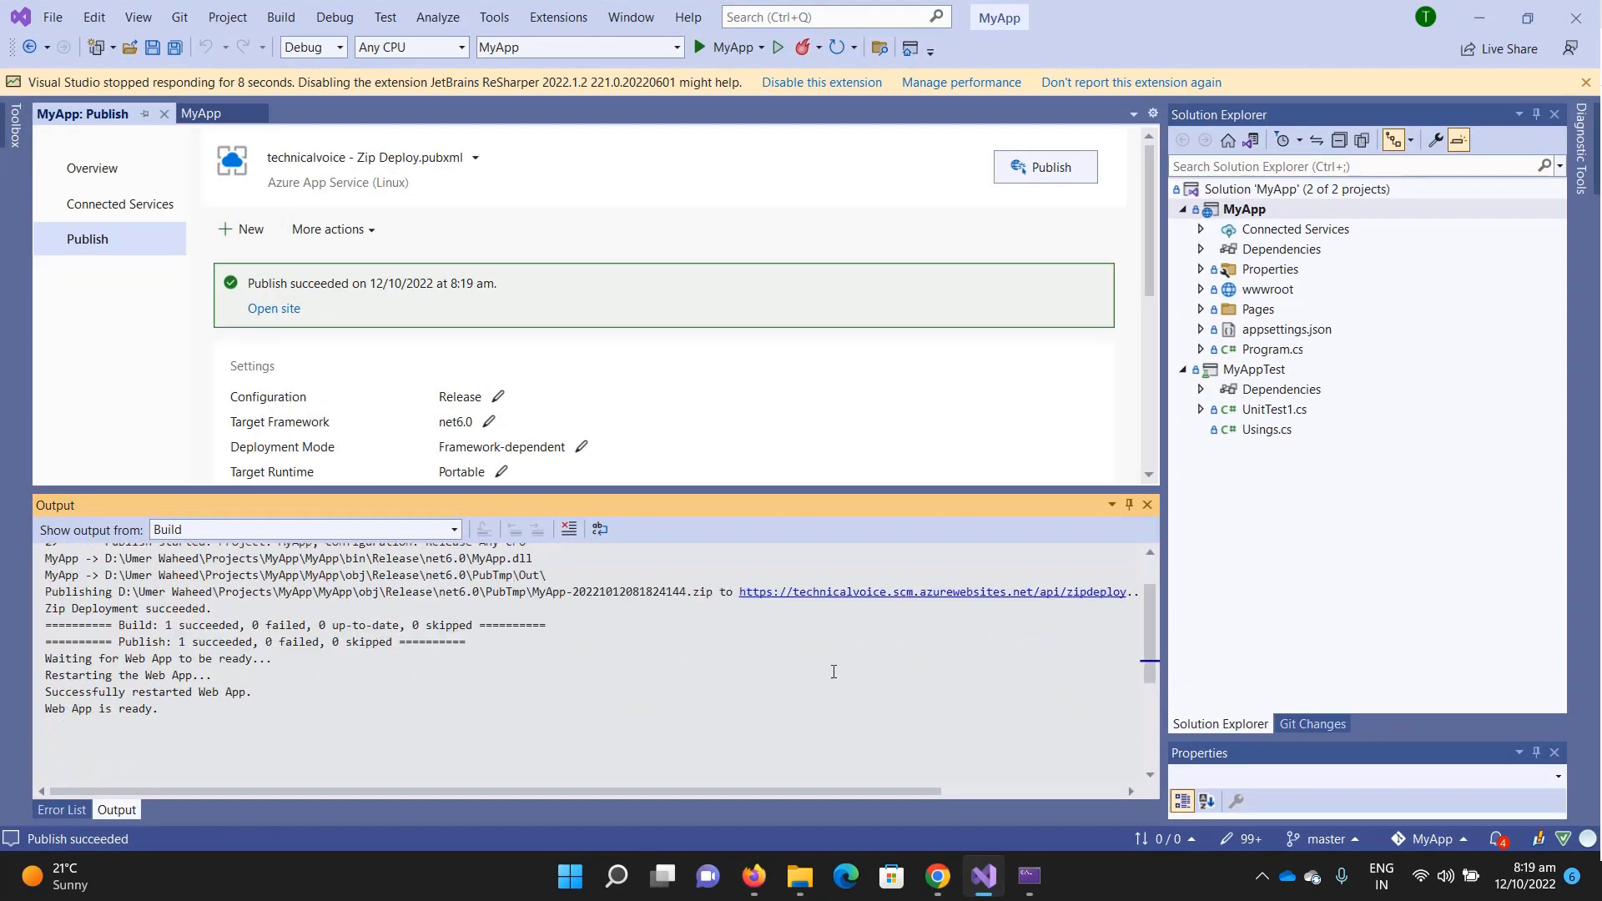
scroll(833, 672, "up", 1)
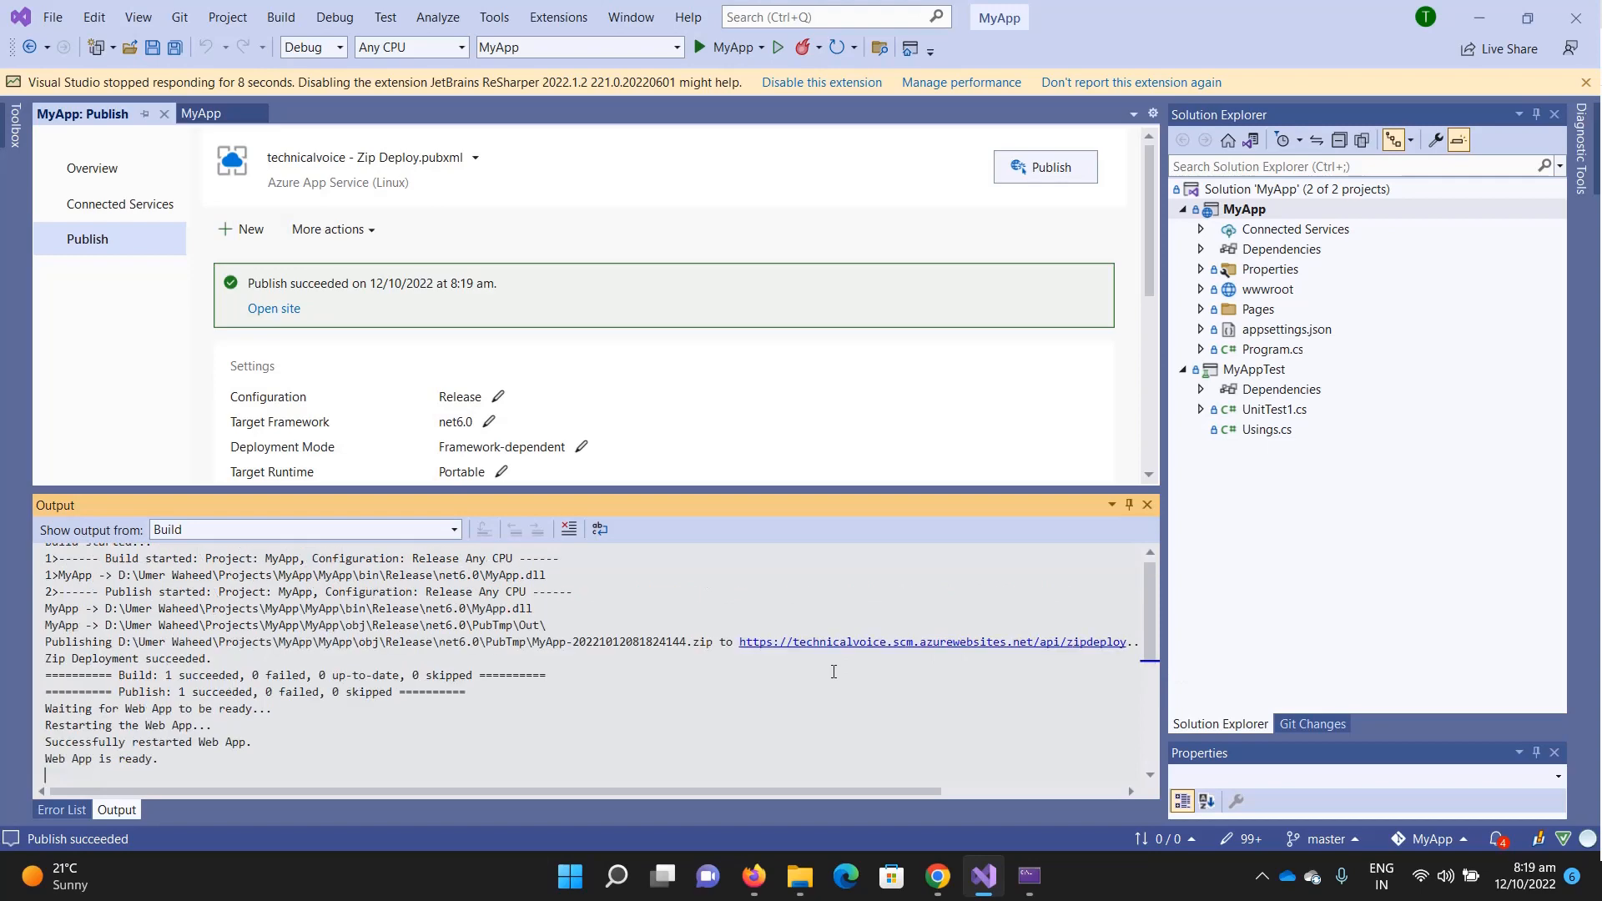
right_click(948, 639)
left_click(985, 652)
- Try to open the copied publish output line in a new Firefox tab
left_click(754, 876)
left_click(720, 24)
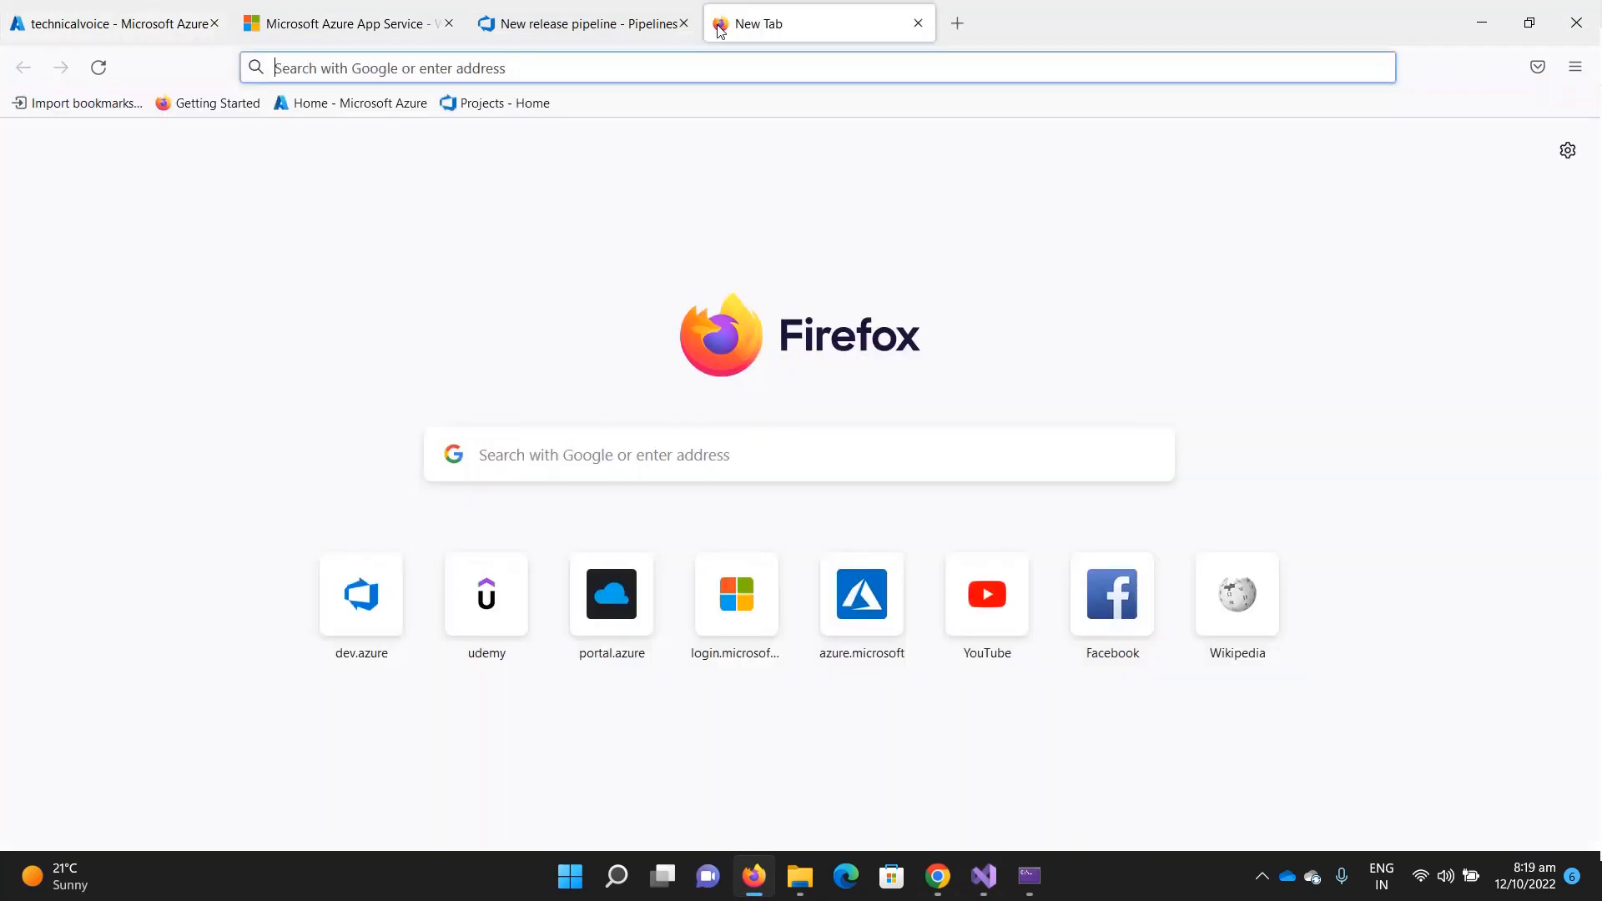
right_click(590, 71)
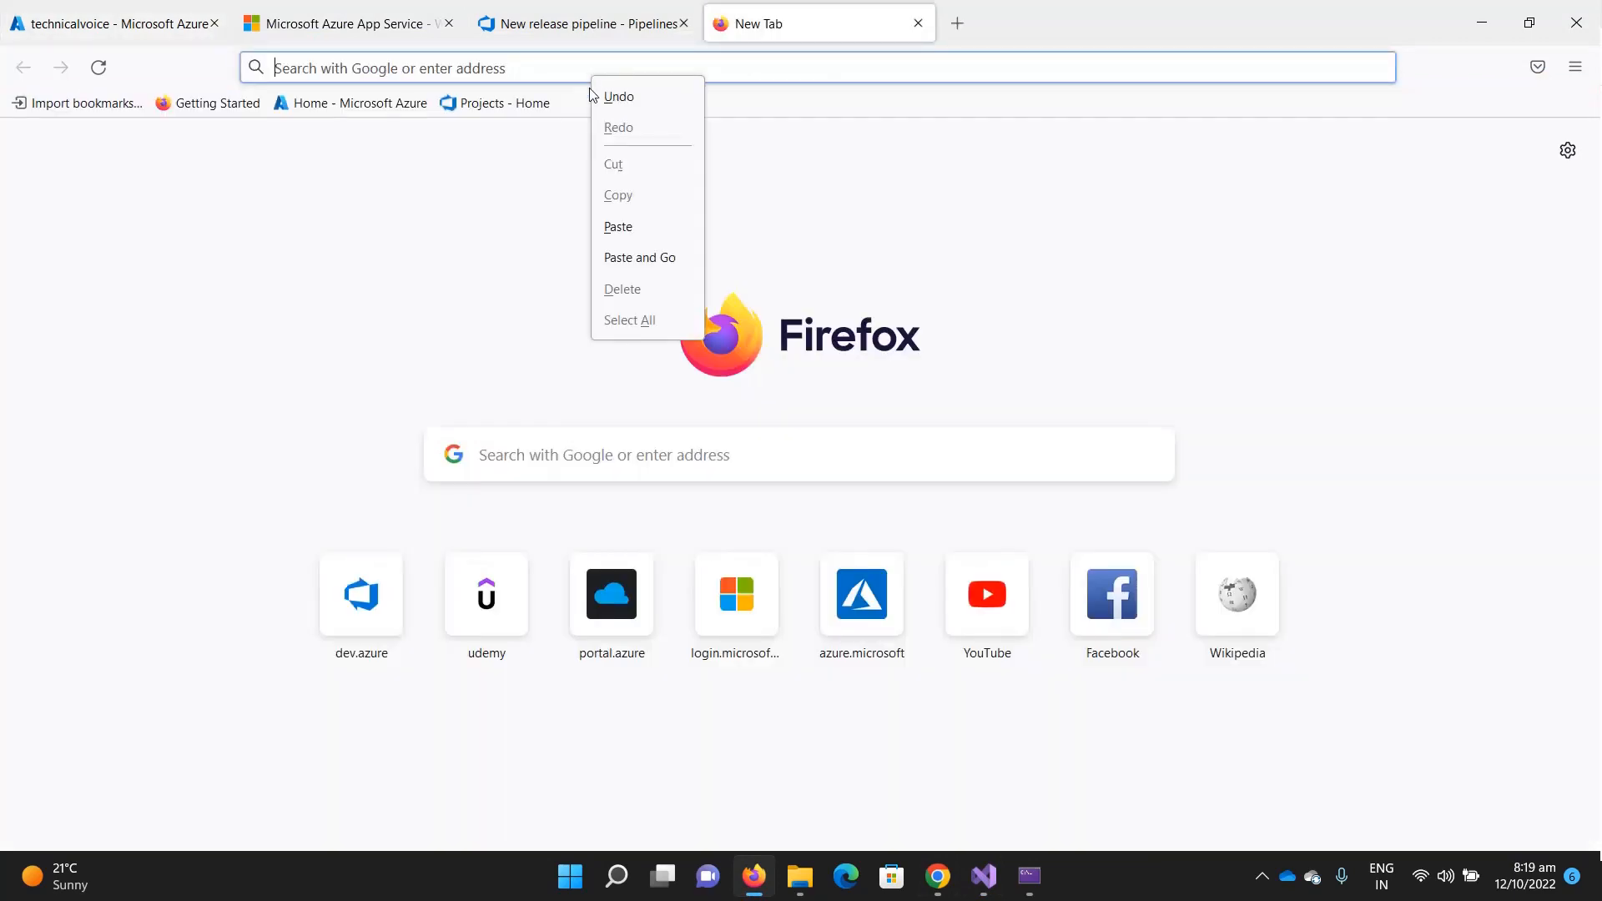
left_click(643, 257)
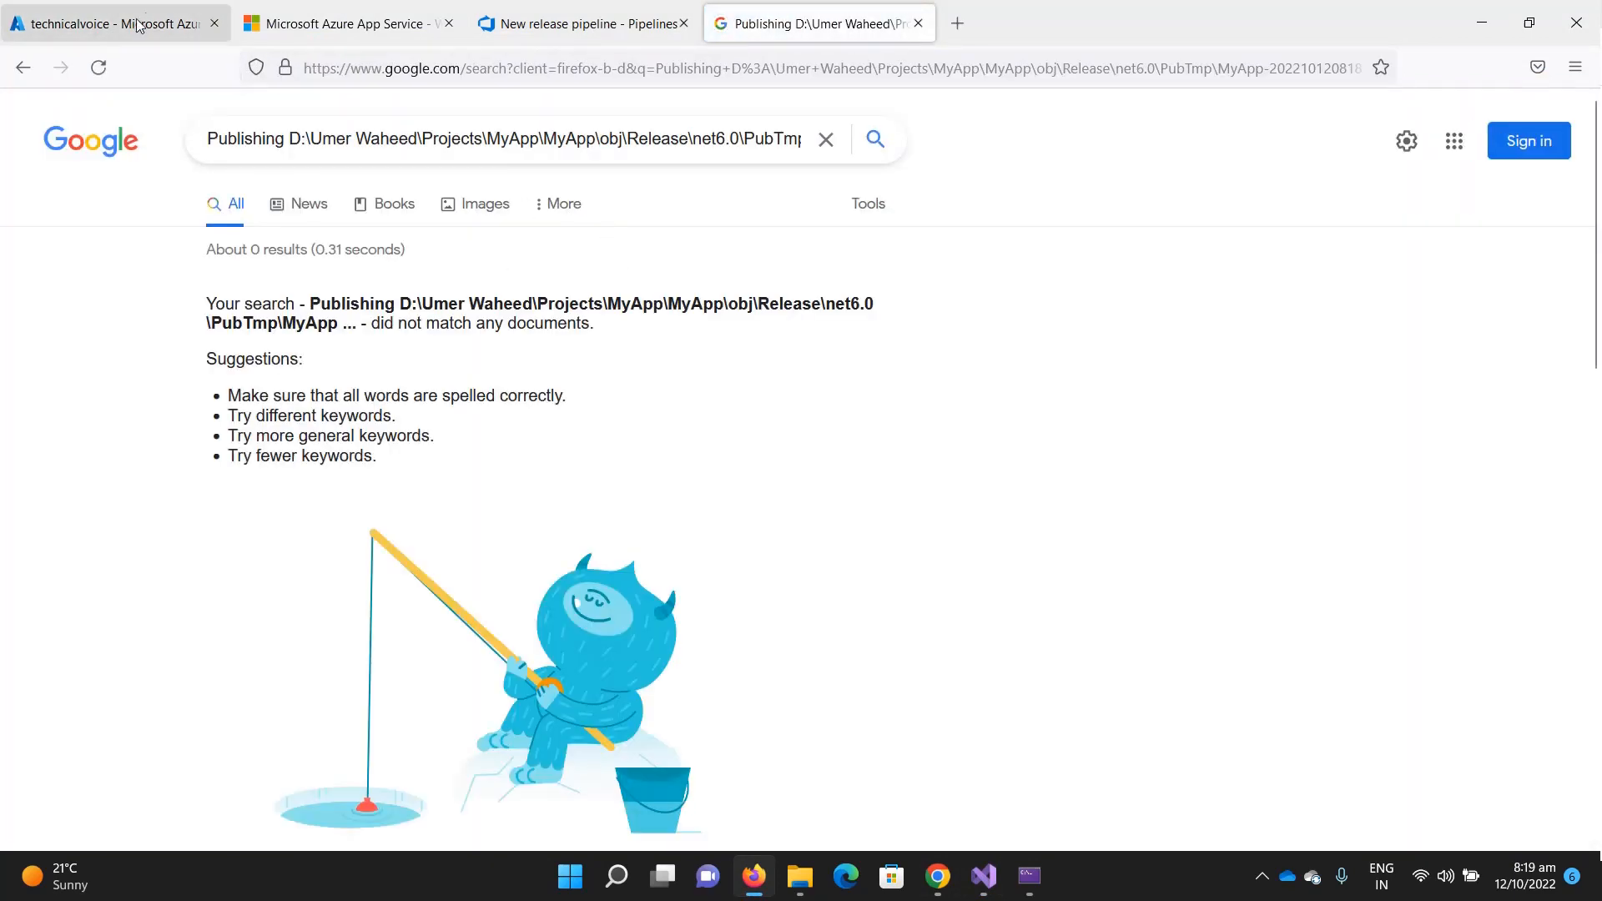
left_click(139, 25)
left_click(343, 252)
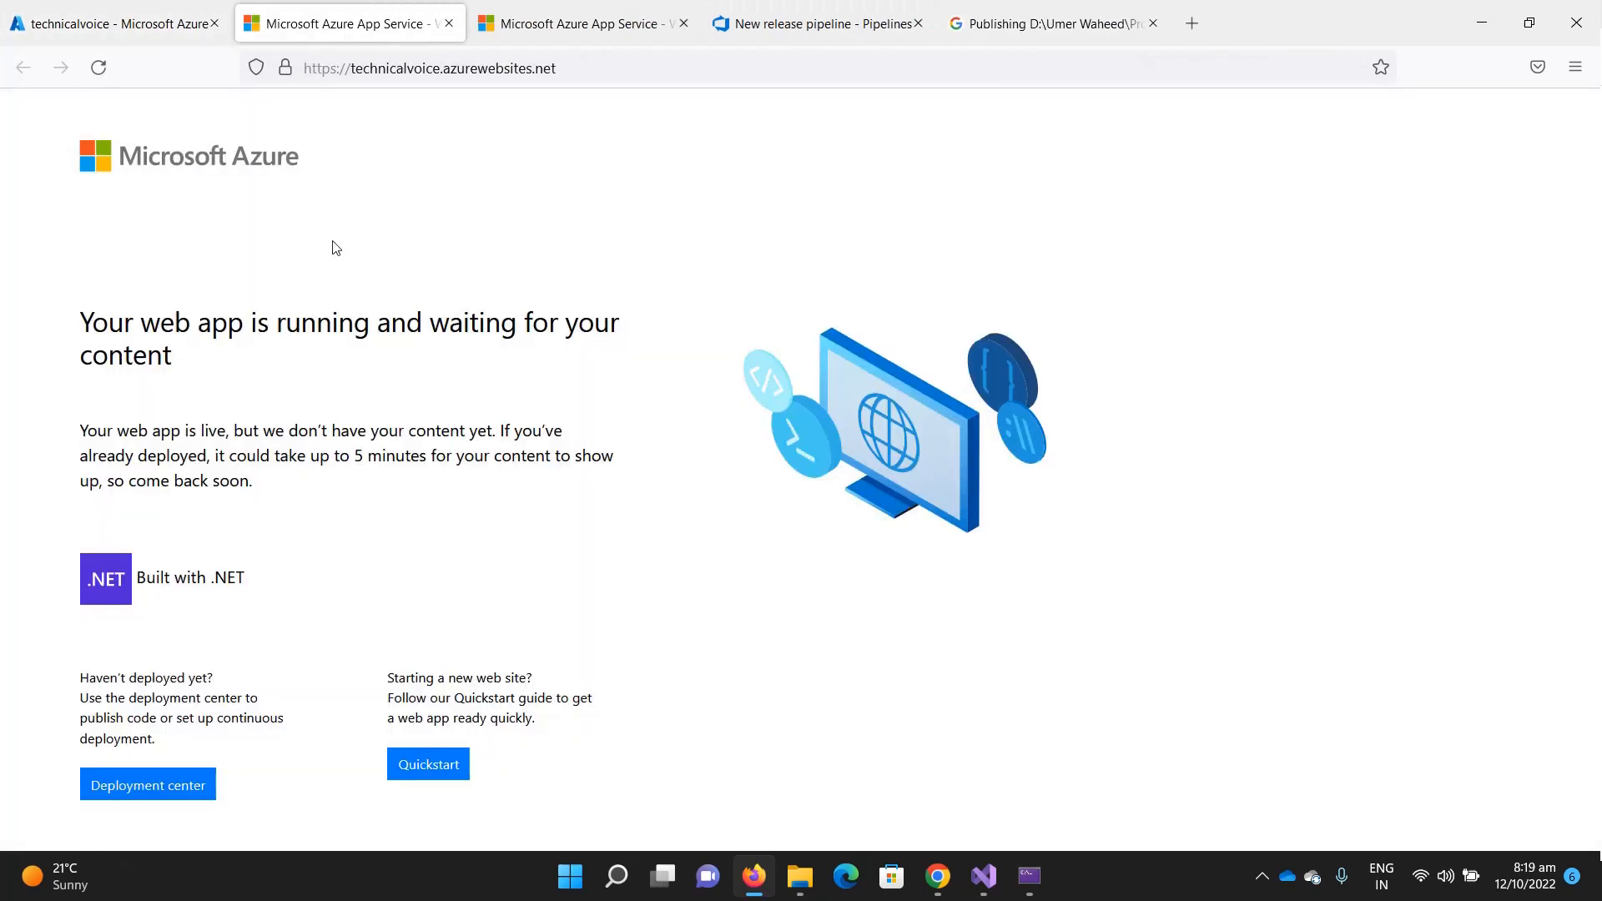
left_click(917, 80)
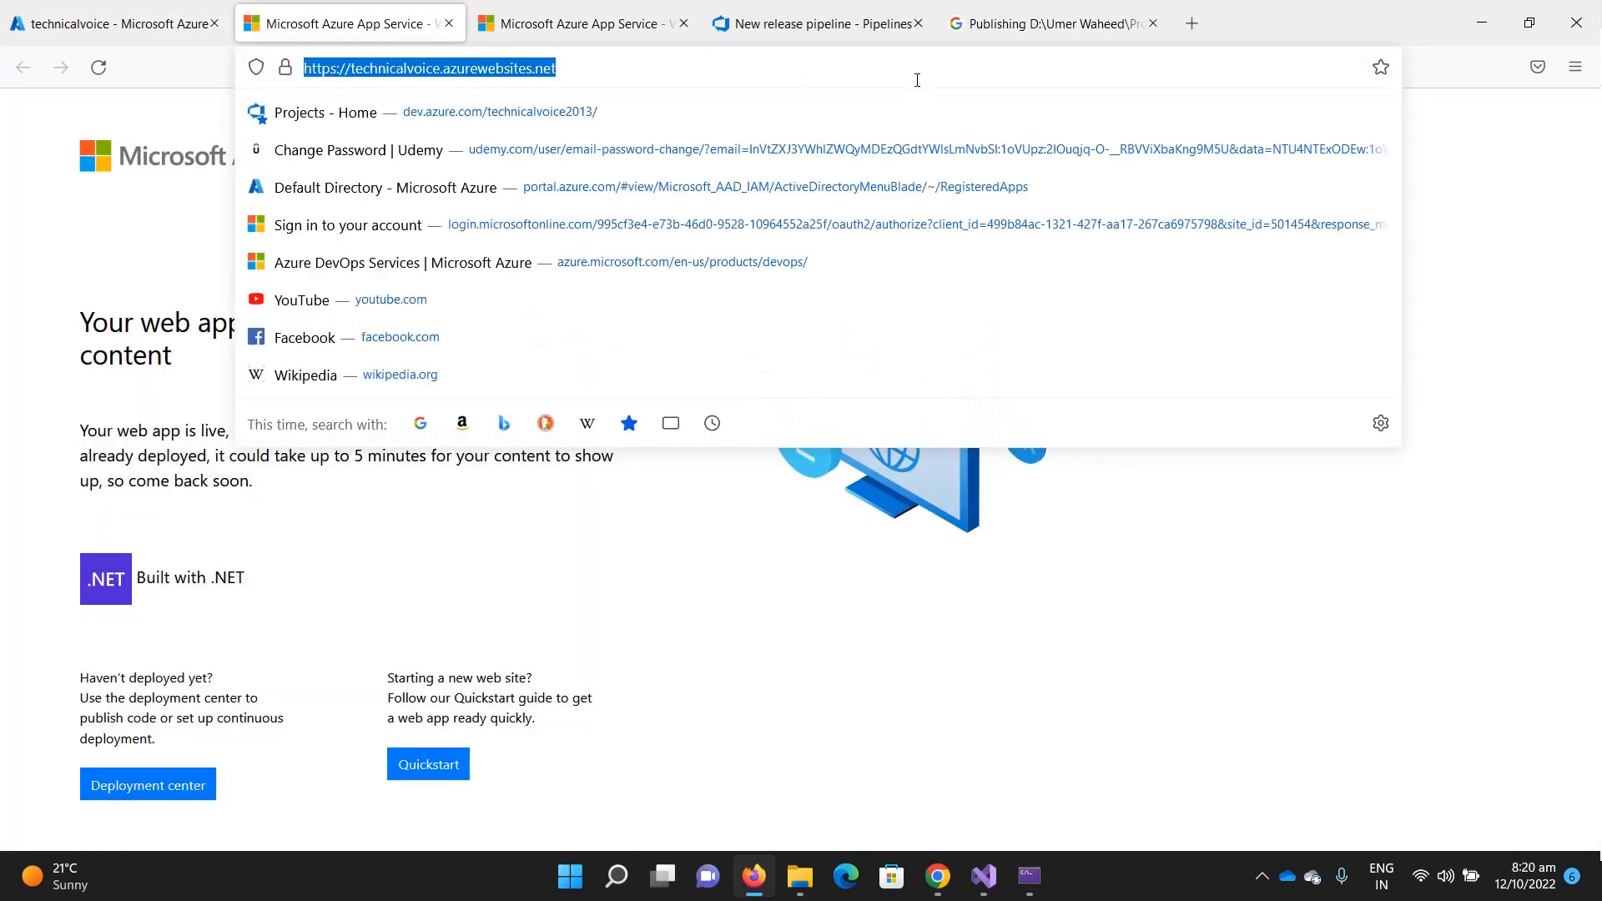
key("Return")
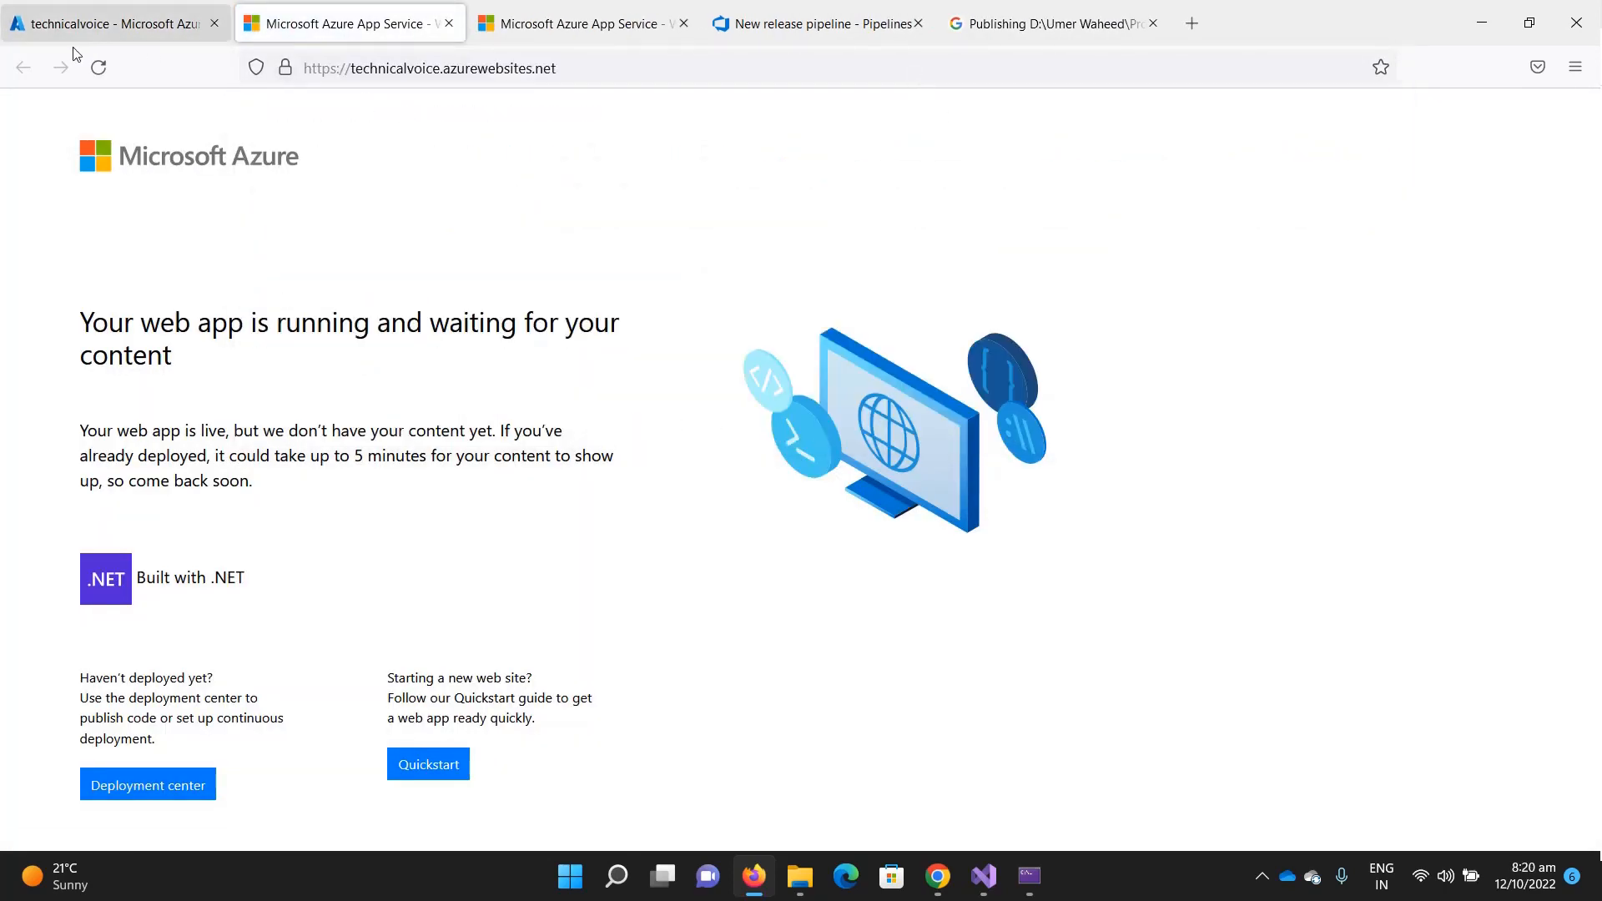
left_click(102, 65)
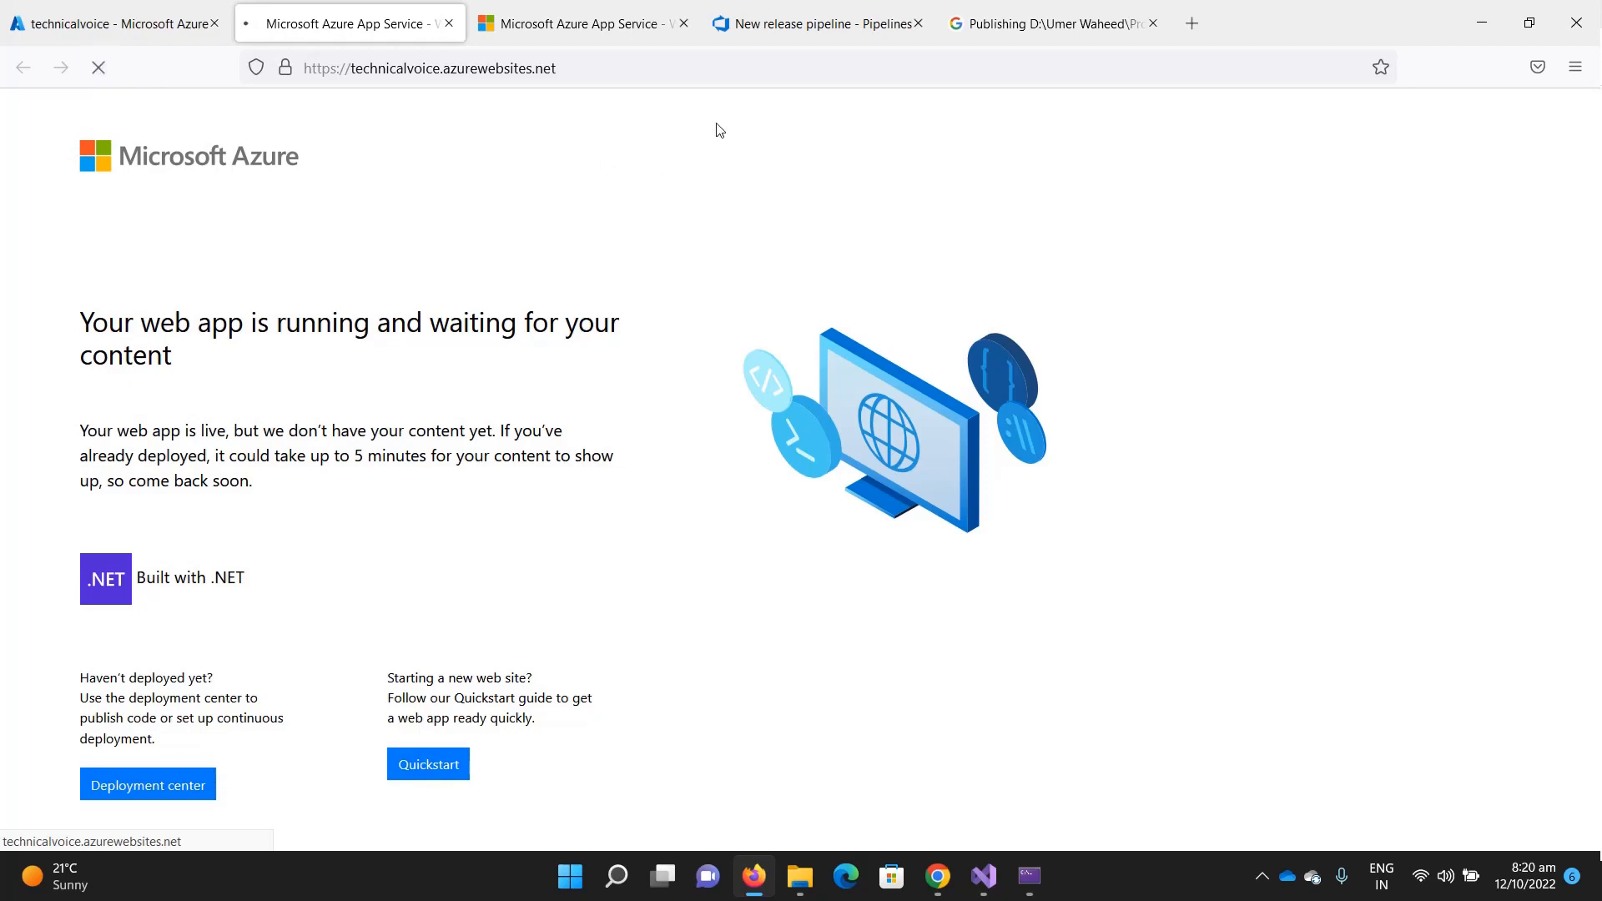
- Close the duplicate technicalvoice site tab and check the remaining site tab and the web app's portal overview for the deployed content
left_click(684, 24)
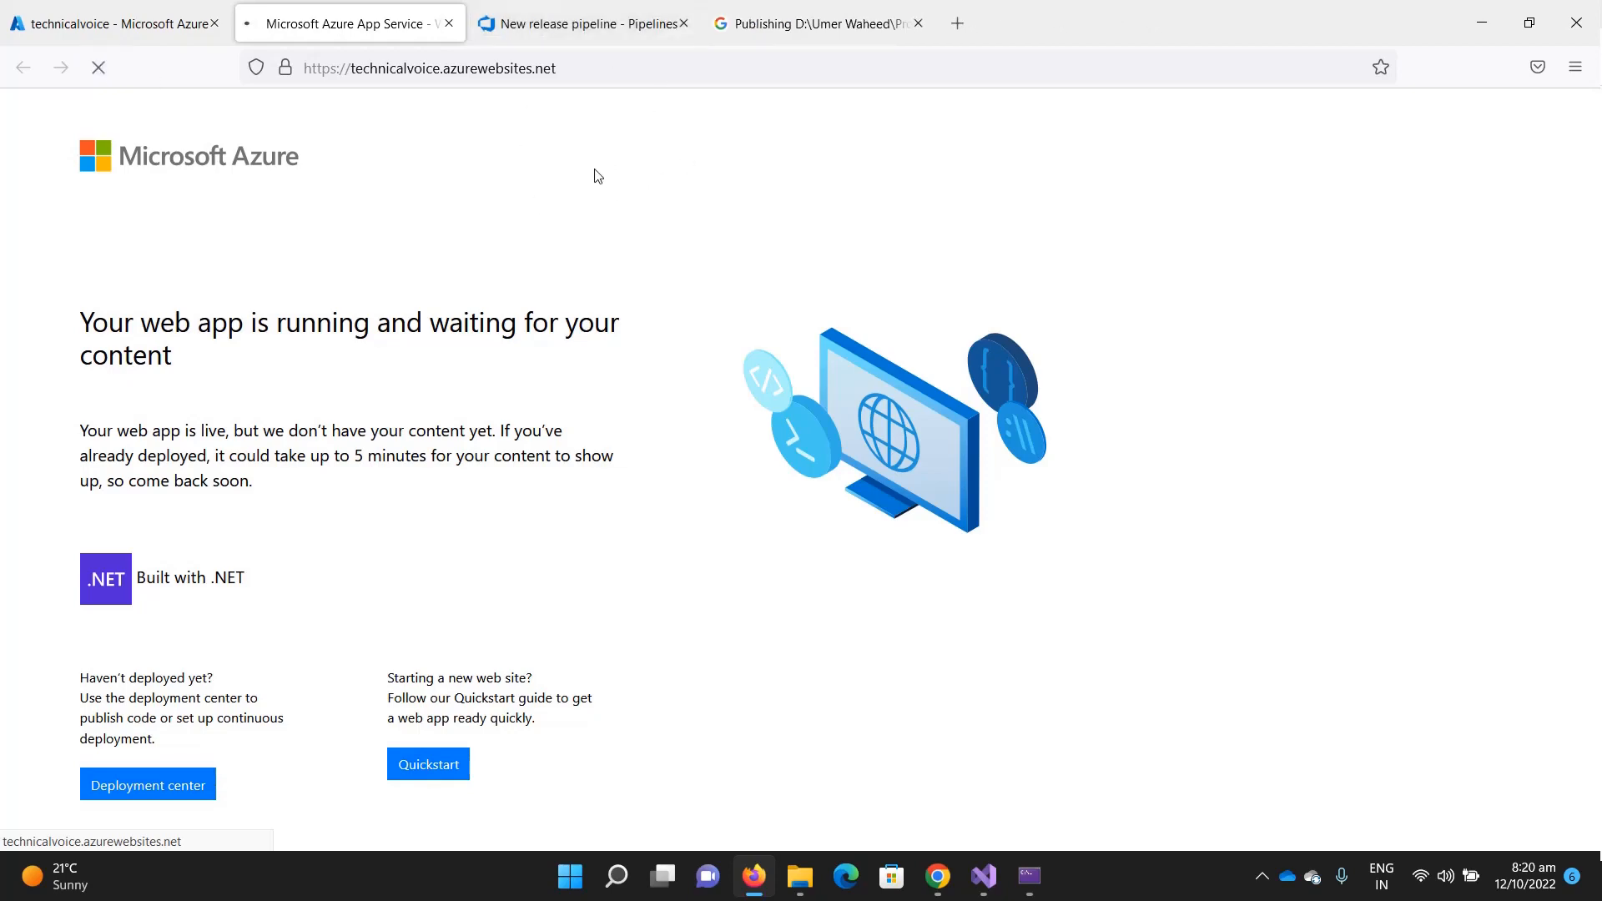
left_click(79, 26)
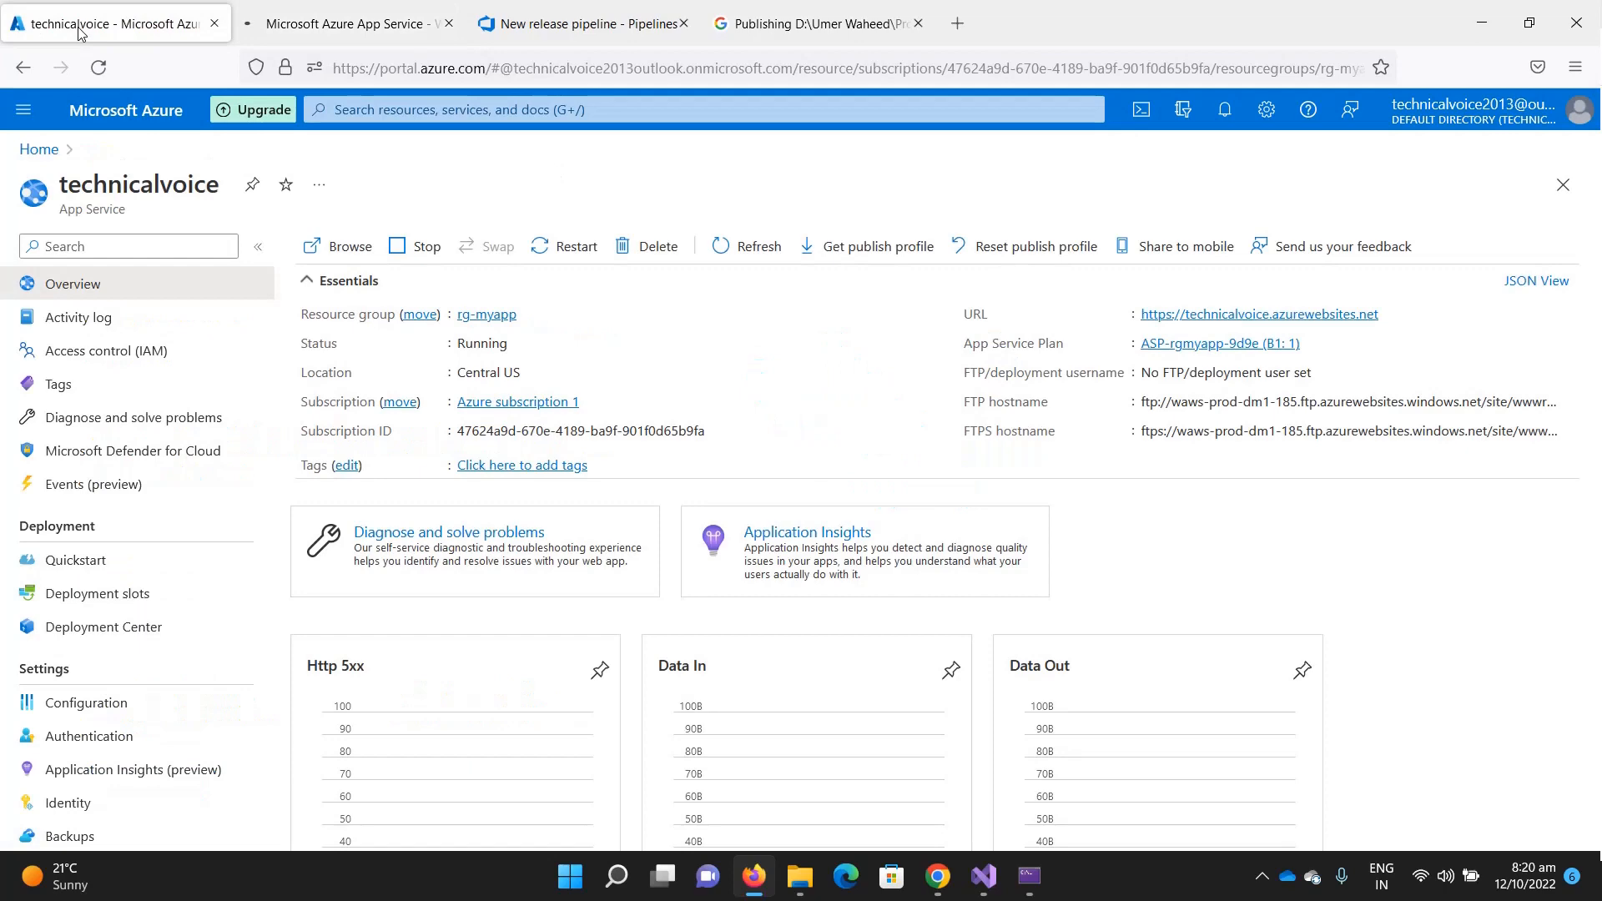
left_click(323, 30)
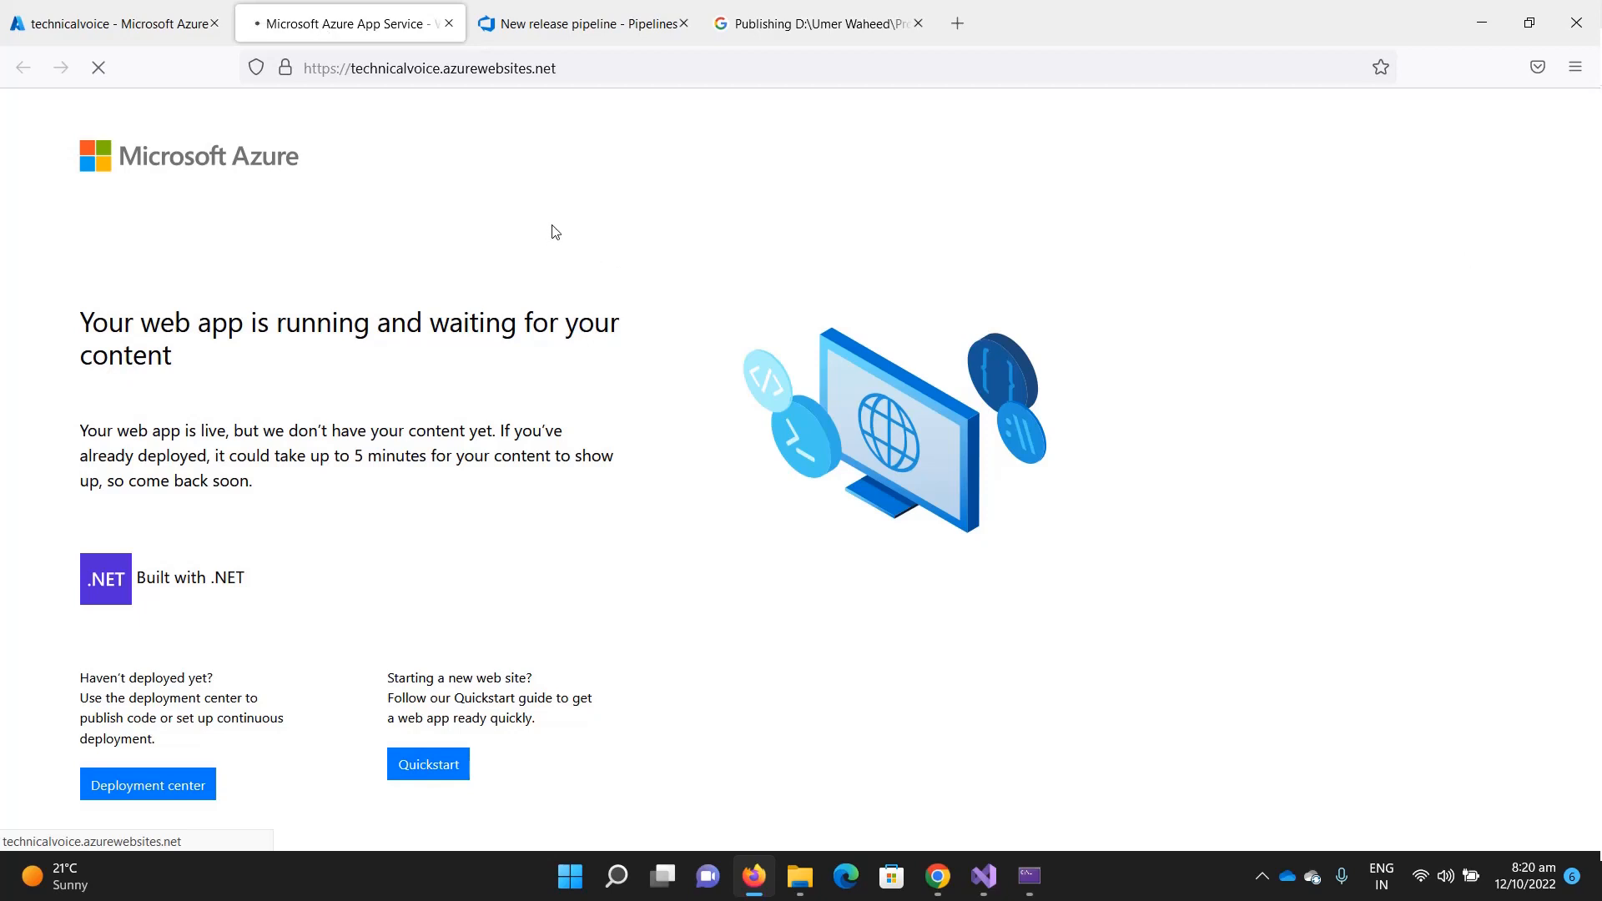
left_click(107, 32)
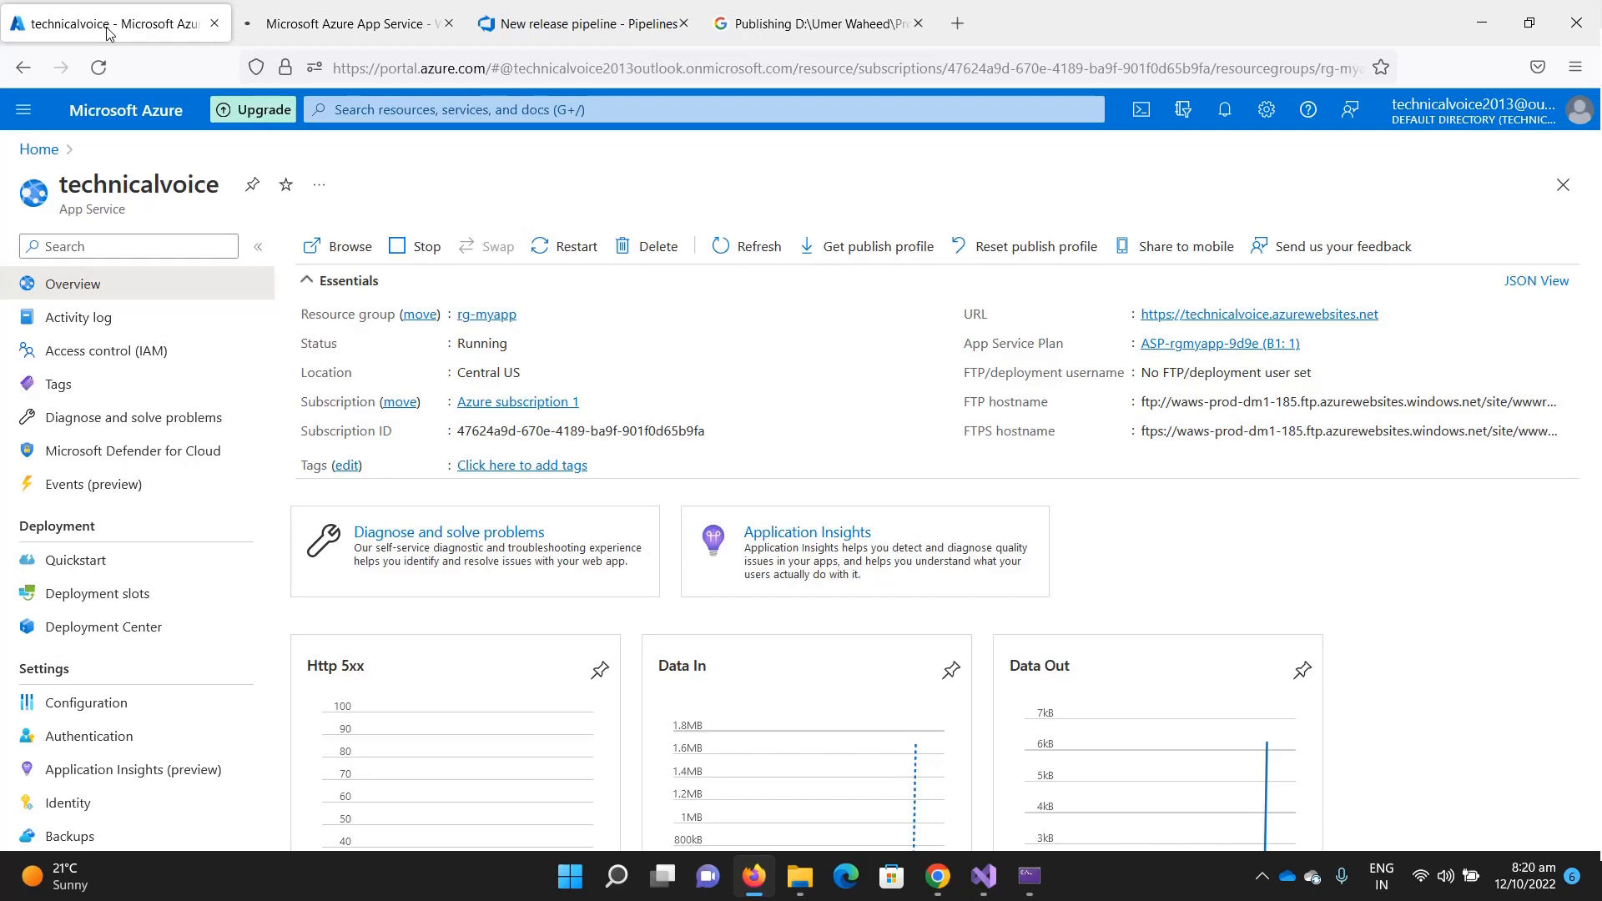
left_click(294, 25)
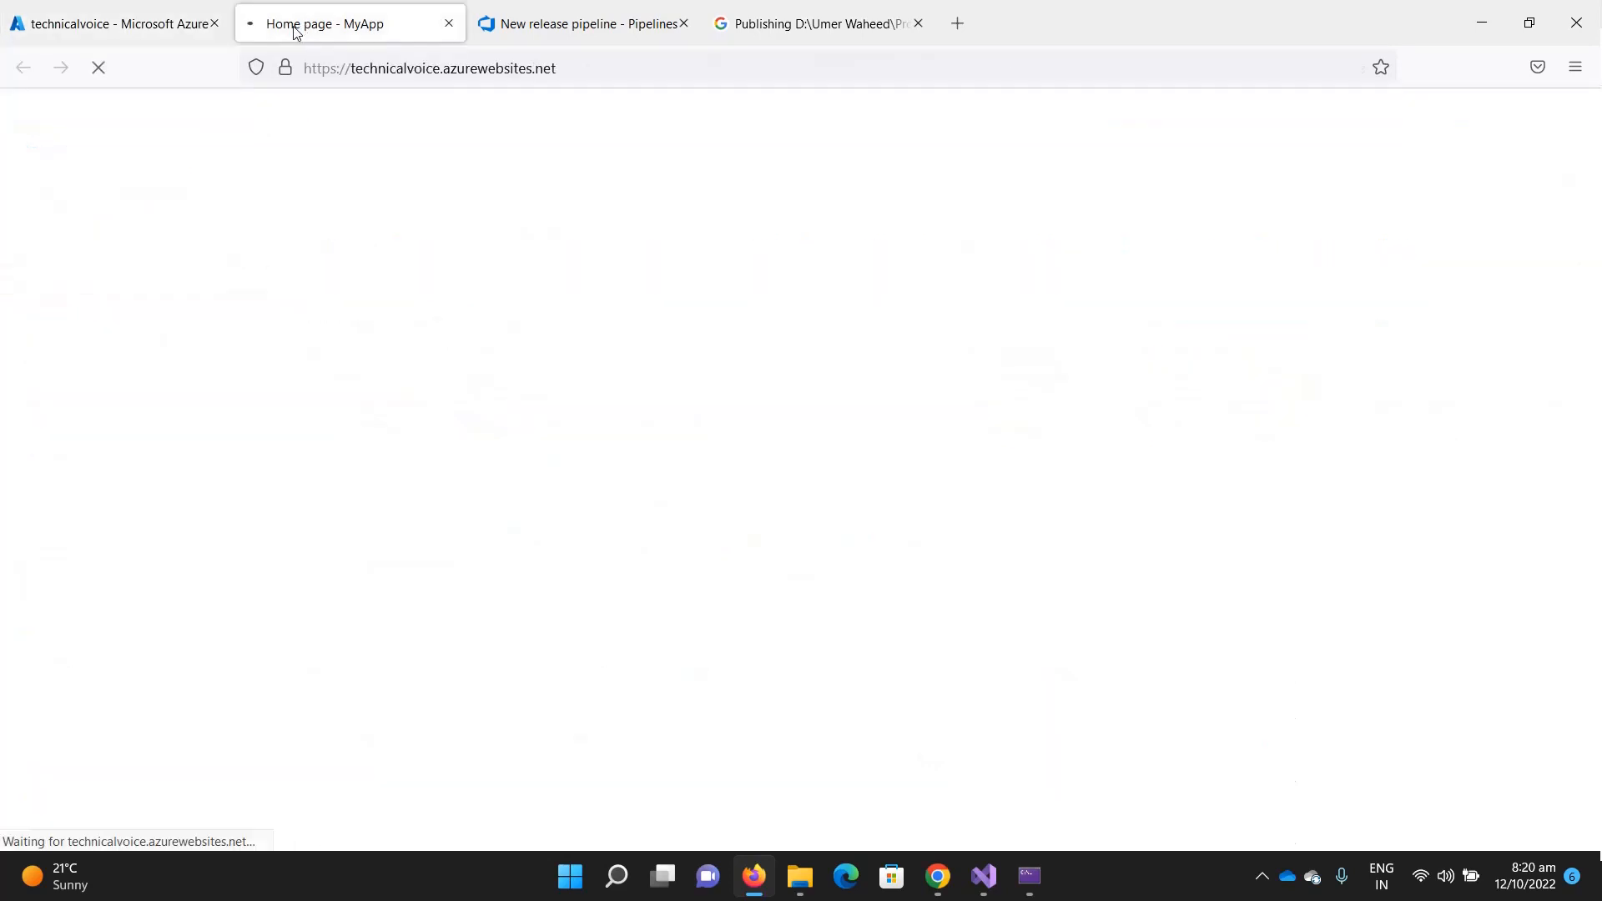